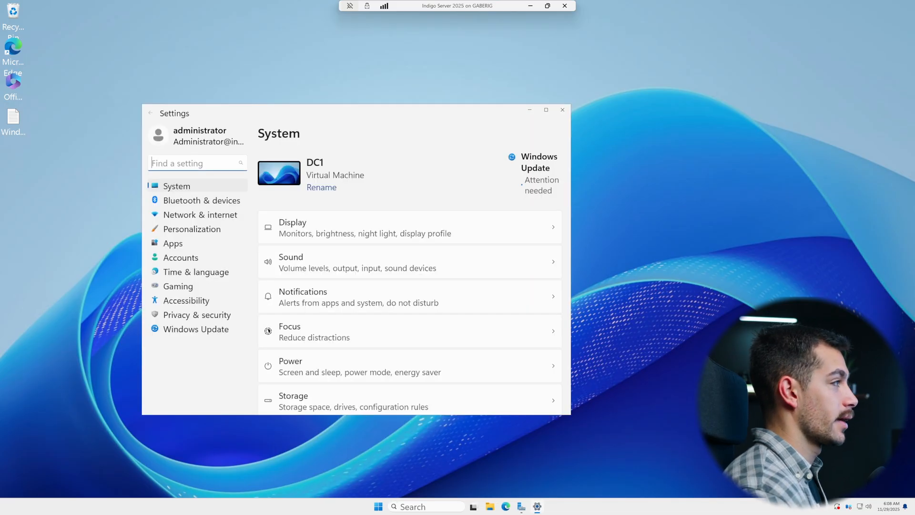
Step: Open the System Activation page in Settings, expand the activation state details, and close Settings
drag(302, 117, 402, 124)
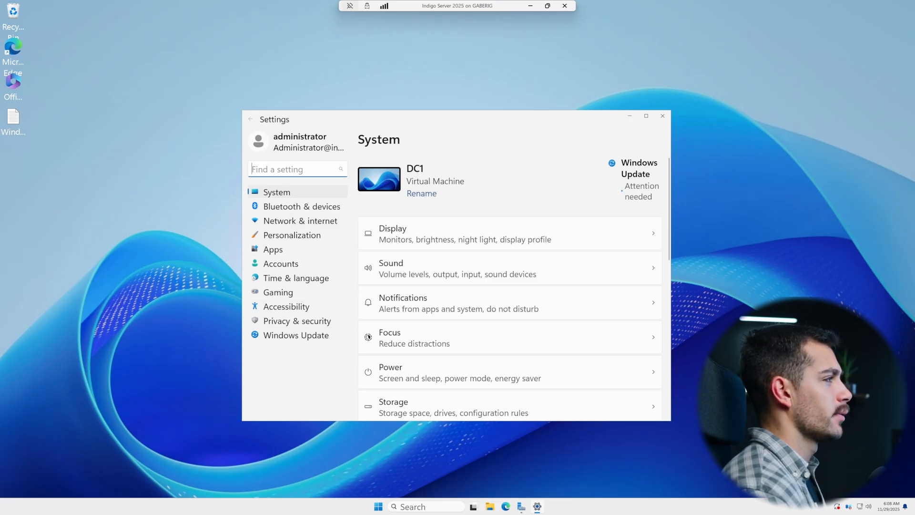
click(284, 193)
scroll(426, 347, down, 5)
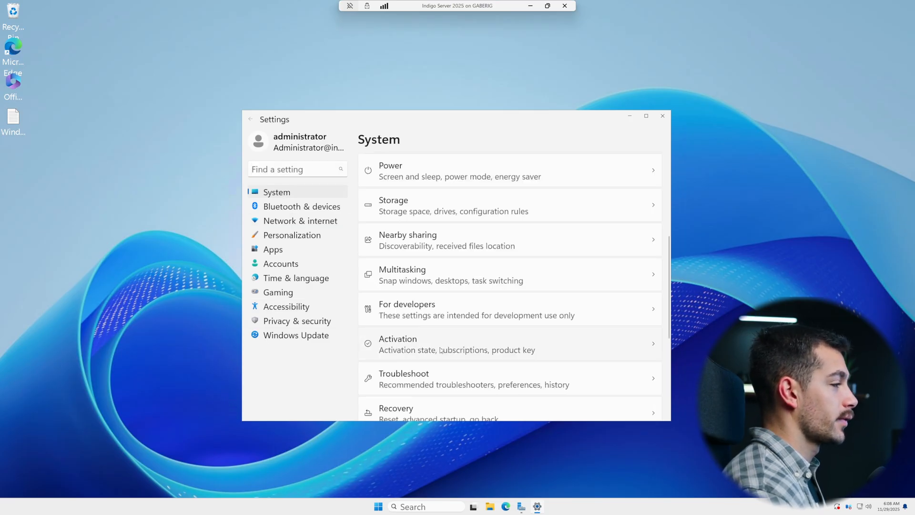
click(441, 344)
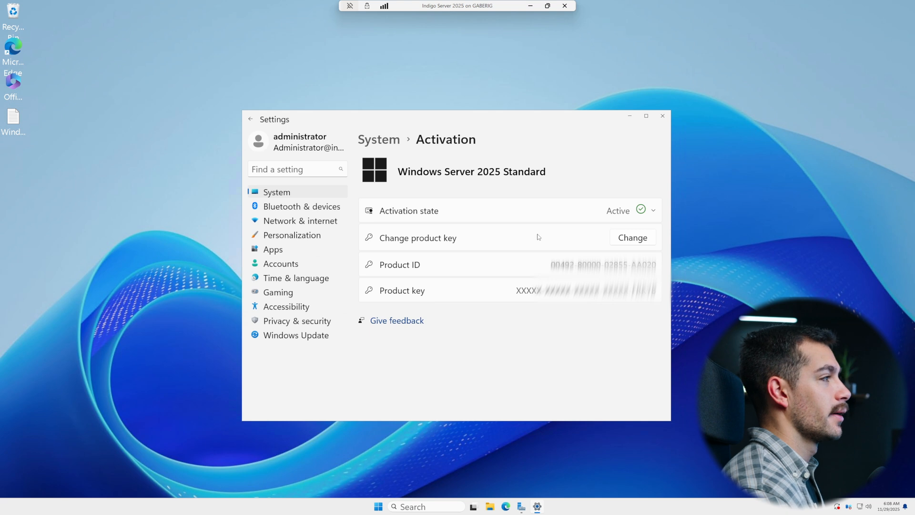
click(649, 212)
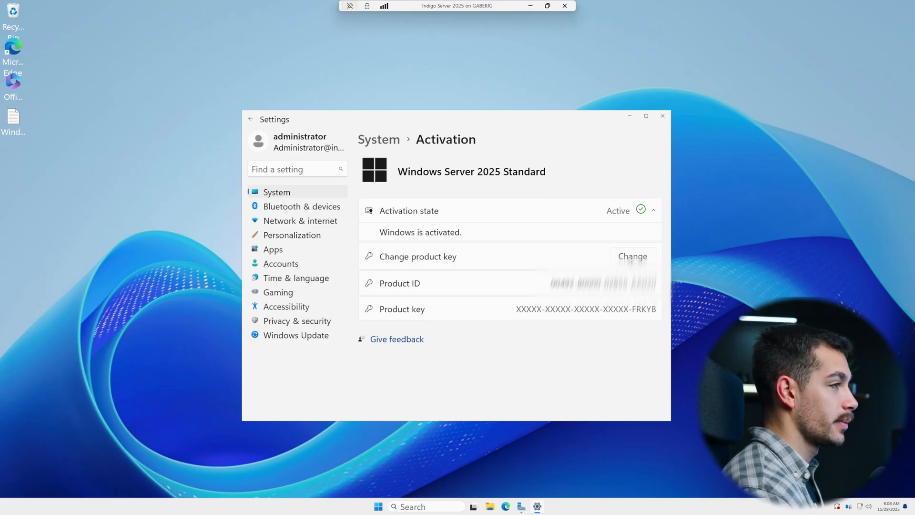
click(662, 116)
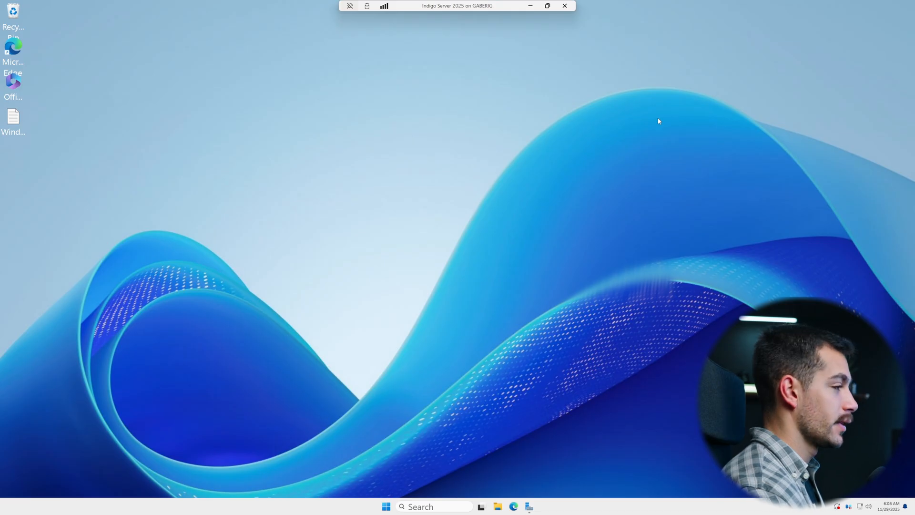
key(super)
text(cmd)
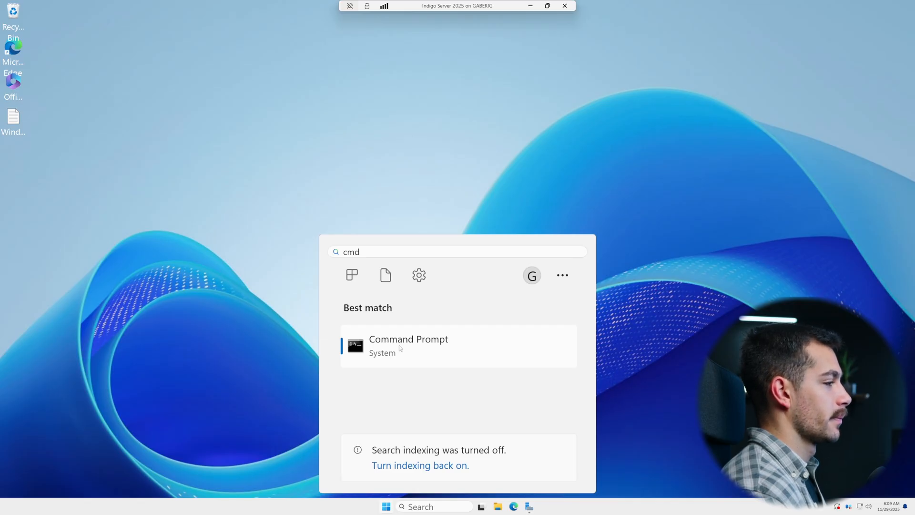
key(Escape)
Step: Open Command Prompt with cmd and run dism /online /get-currentedition to check the installed edition
key(super+r)
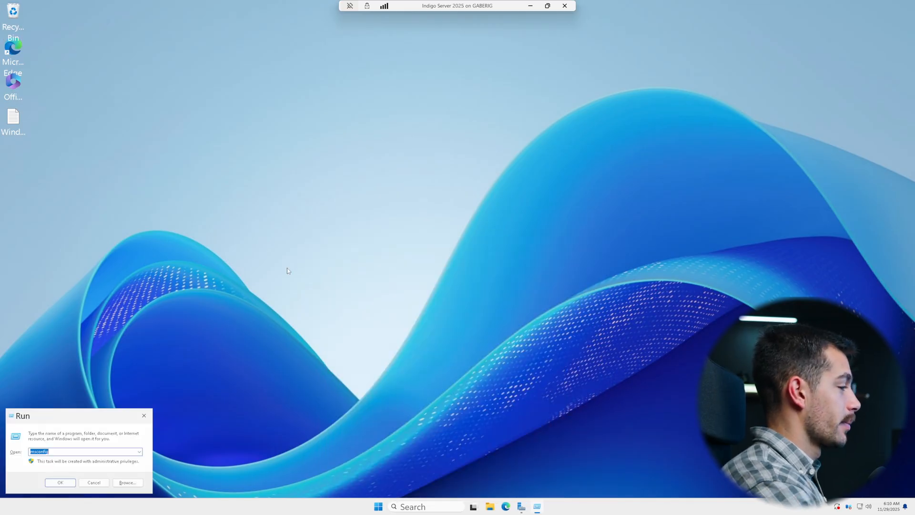
text(cmd)
key(Return)
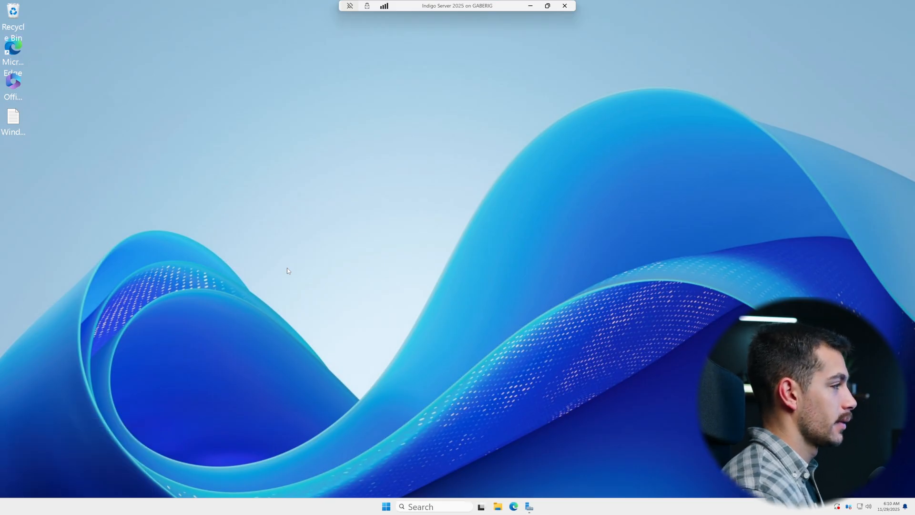
text(dism )
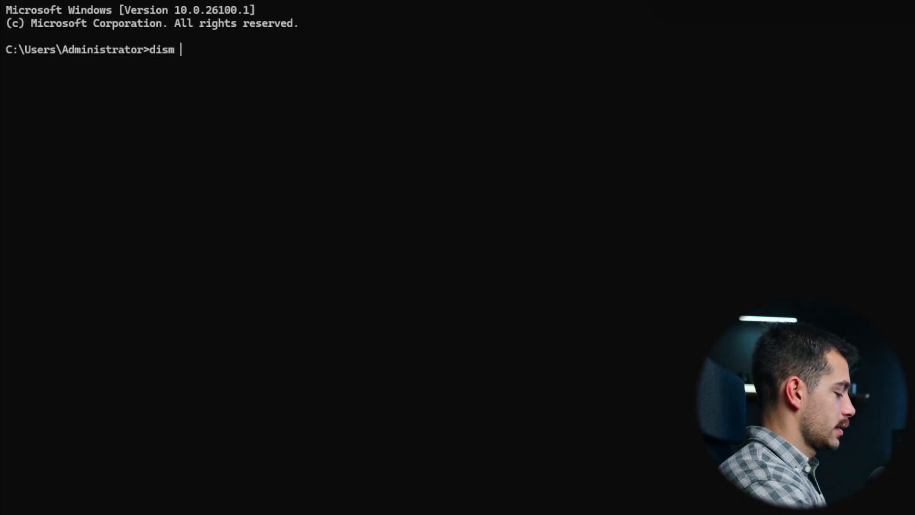
text(/online /get-c)
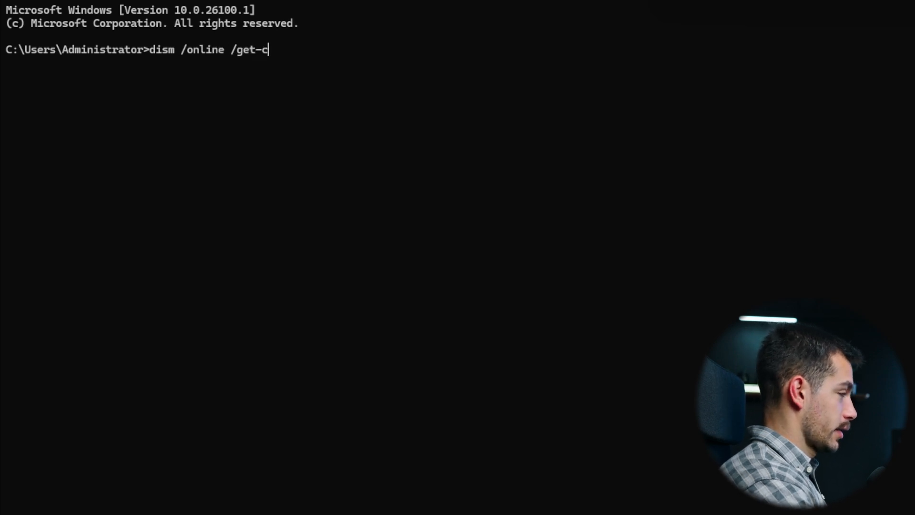
text(urrentedition)
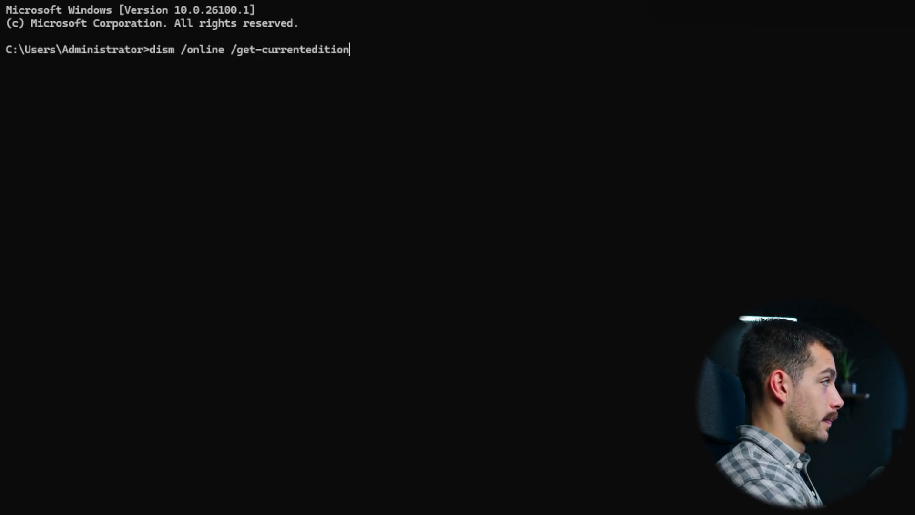
key(Return)
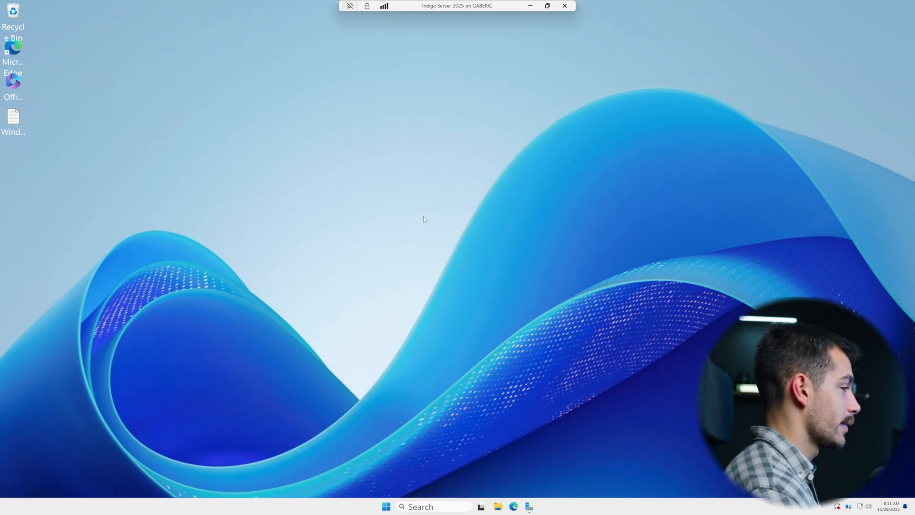
Step: Try to change the local server's computer name from Server Manager, cancelling at the domain controller rename warning
key(super)
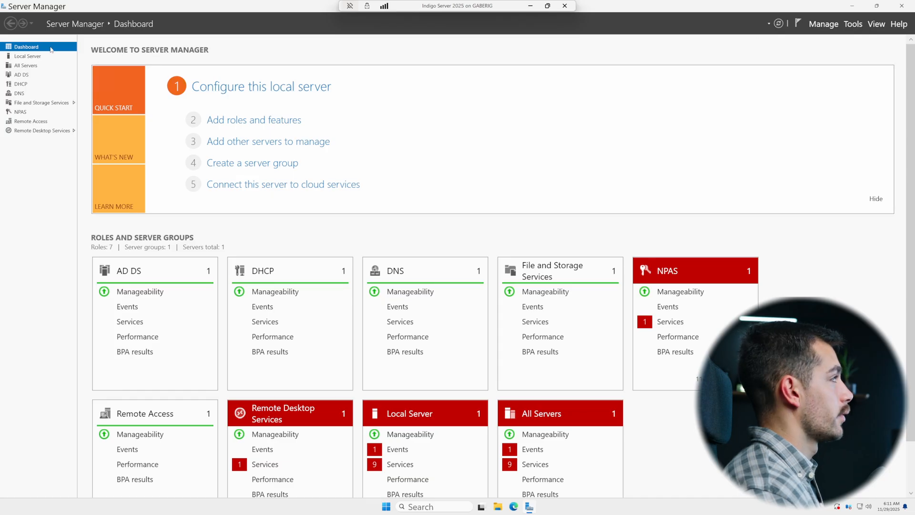
click(41, 57)
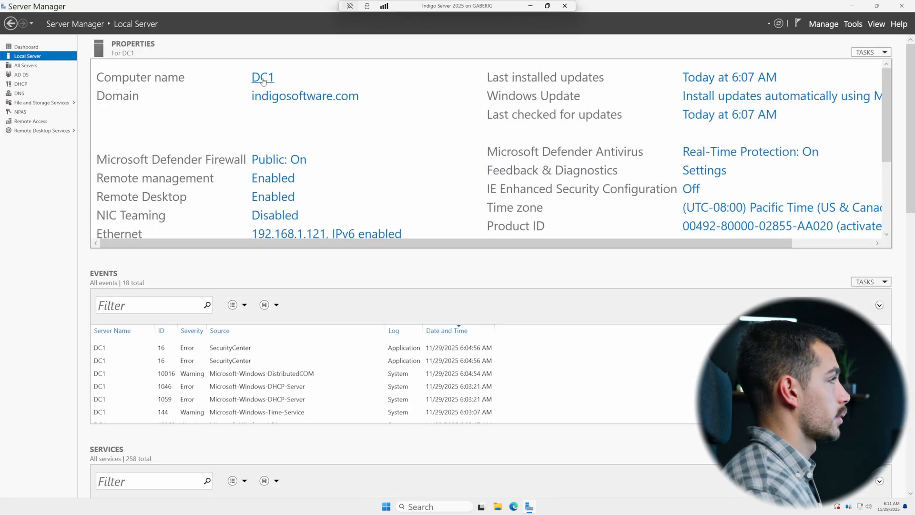
click(263, 79)
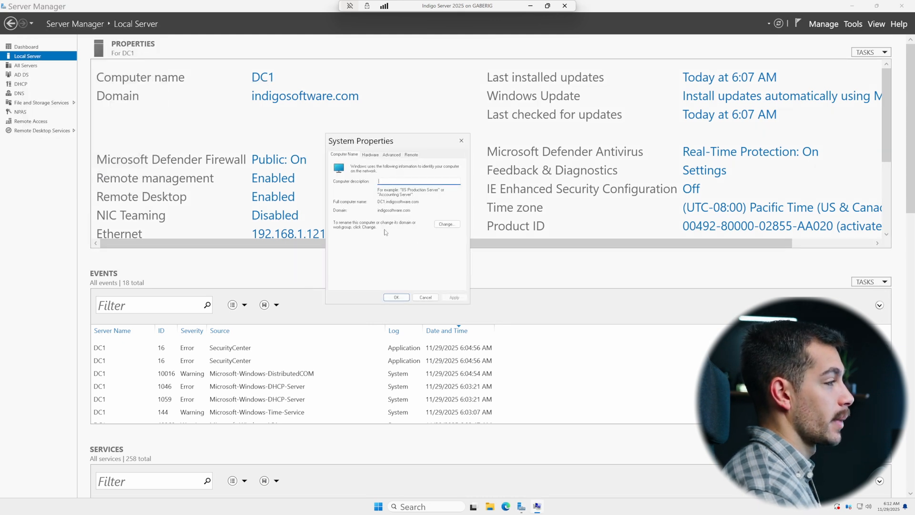
click(447, 225)
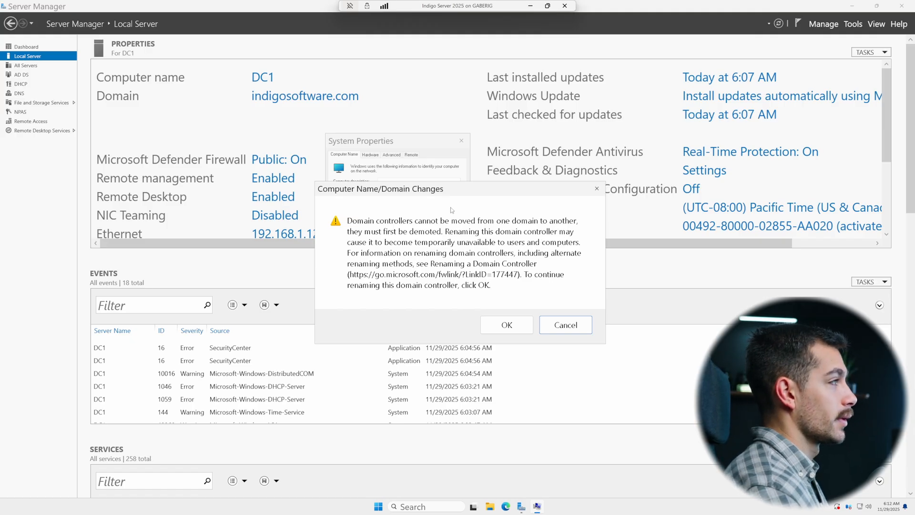
click(573, 321)
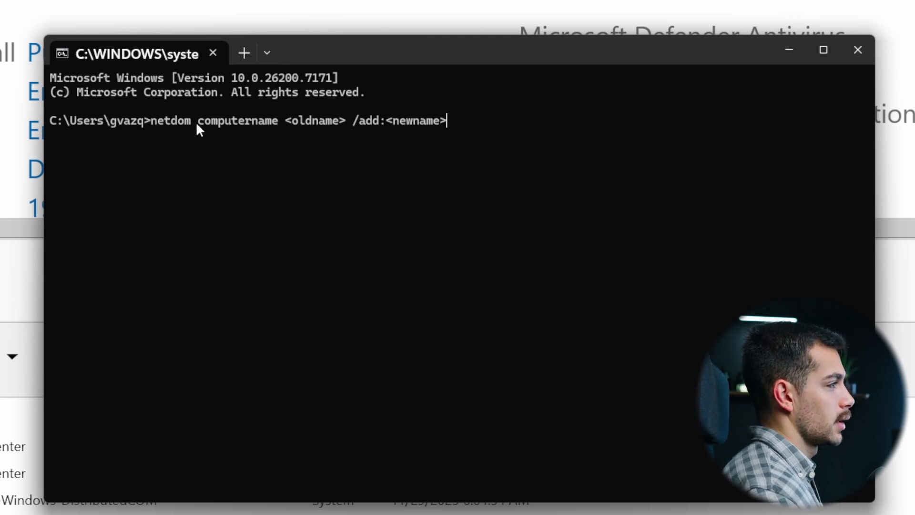
Step: Try running netdom computername commands with the /add and /makeprimary options using placeholder names
drag(197, 123, 280, 122)
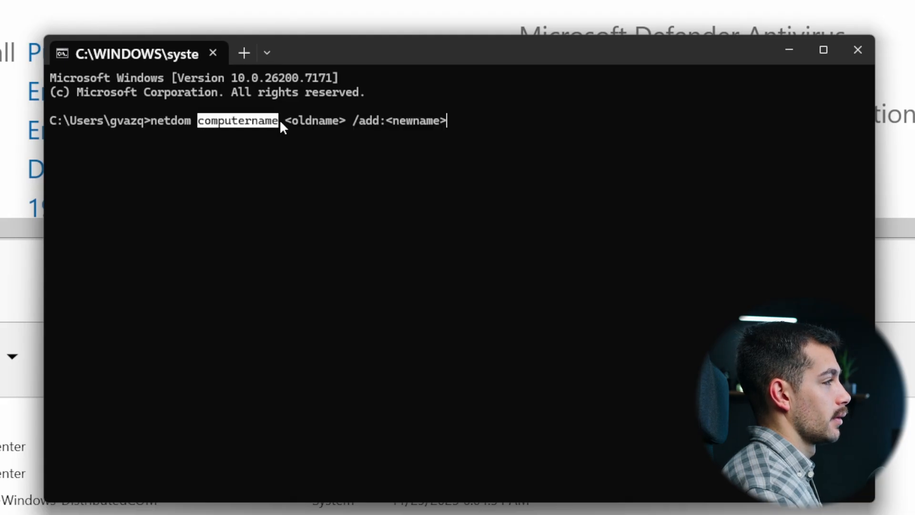
click(301, 119)
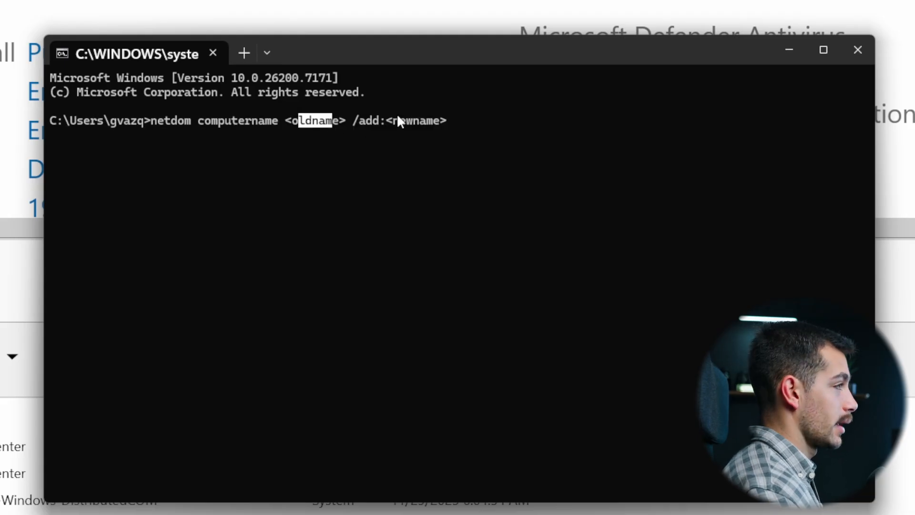
click(485, 123)
key(Return)
text(netdom computername <oldname> /makeprimary:<newname>)
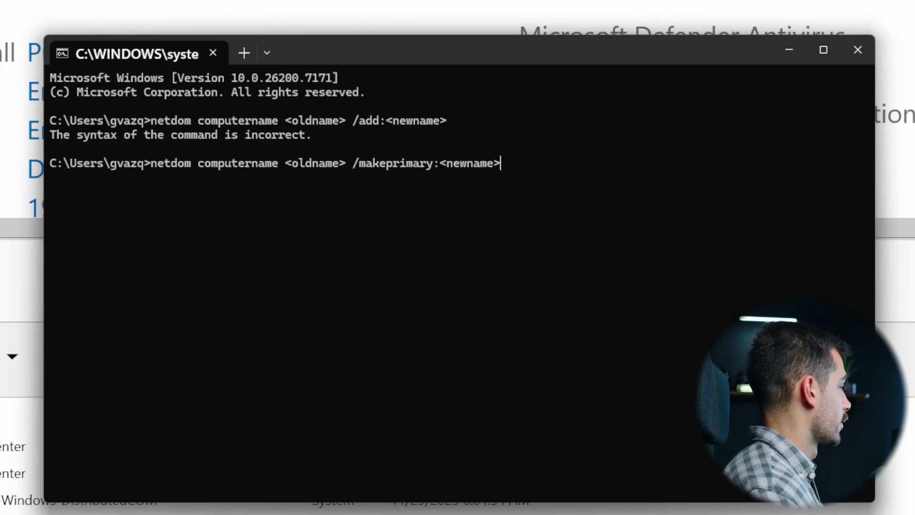
key(Return)
key(Return)
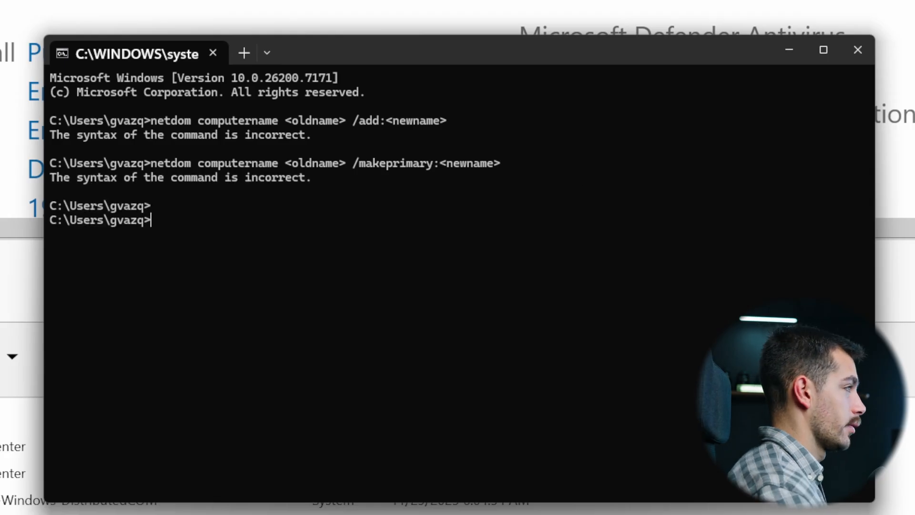
text(netdom computername <newname> /remove:<oldname>)
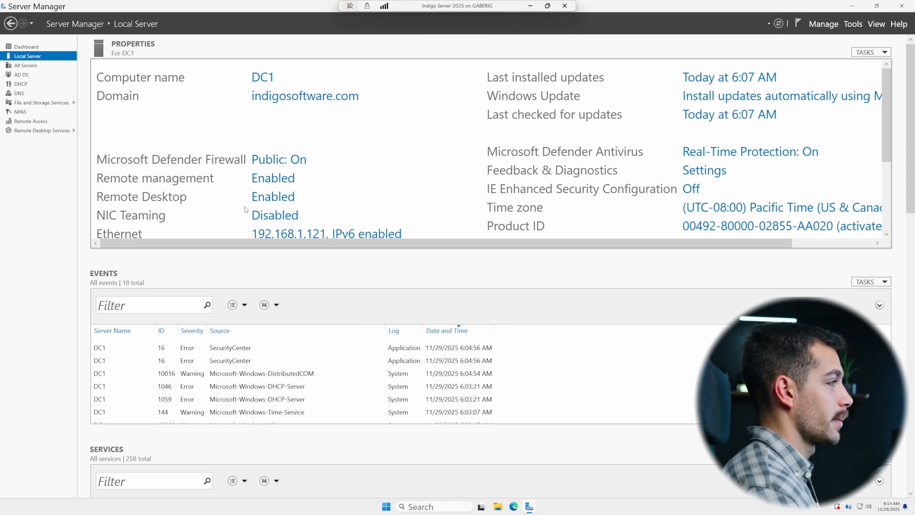
Step: Open the Internet Protocol Version 4 properties of the Ethernet adapter from the local server's network link
click(292, 234)
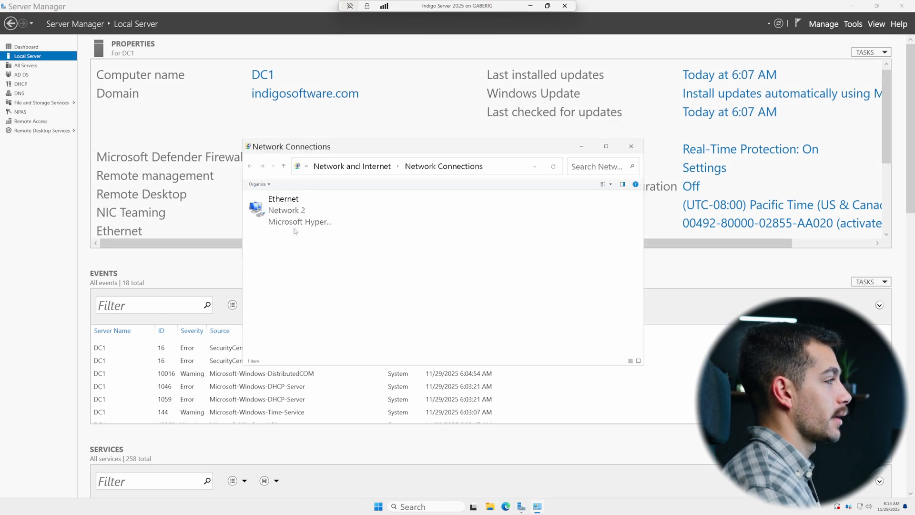
right_click(287, 218)
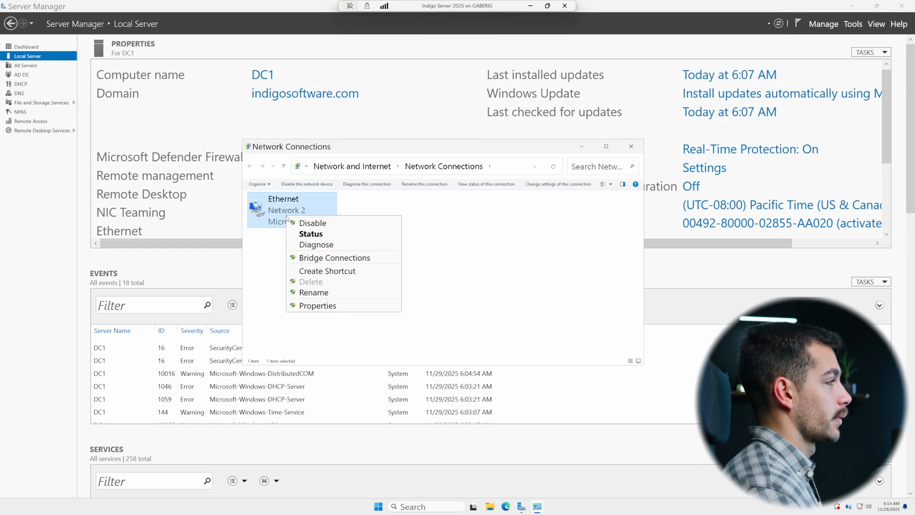
click(329, 308)
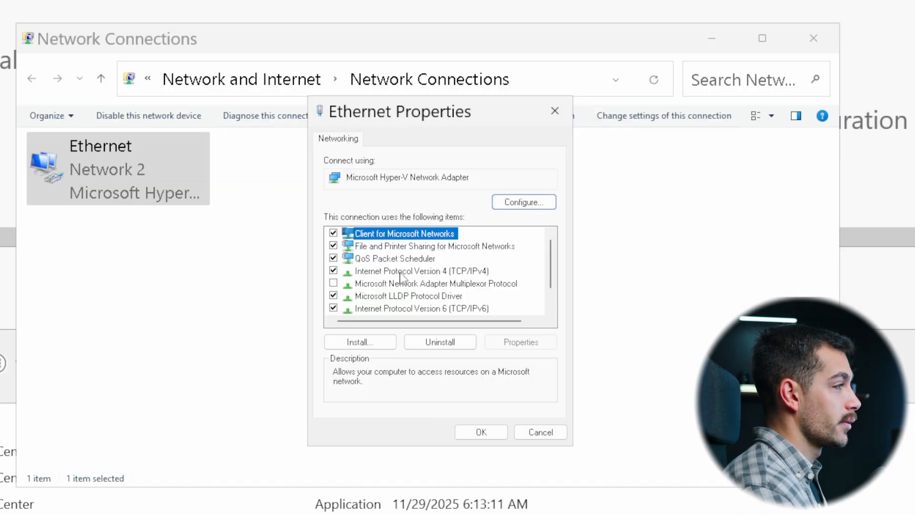
double_click(429, 262)
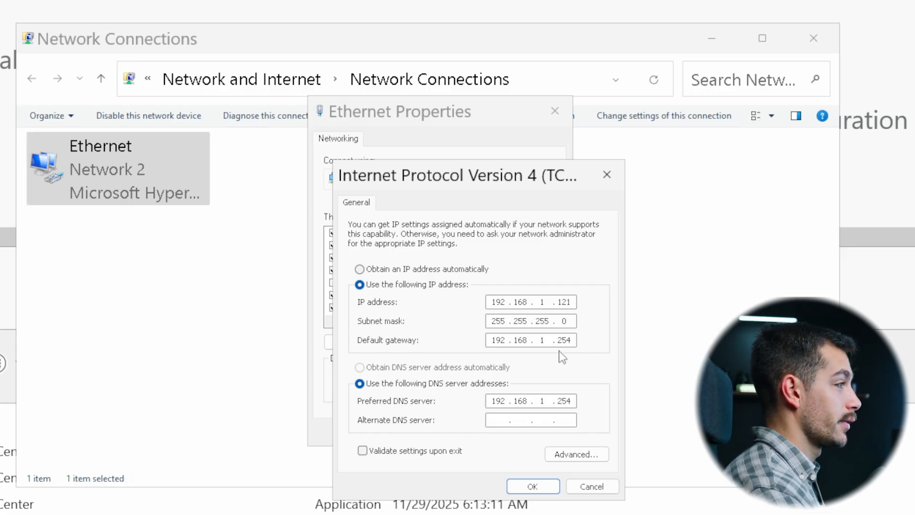
Step: Run ipconfig /all and examine the Ethernet adapter's IPv4 address, subnet mask and default gateway
key(super)
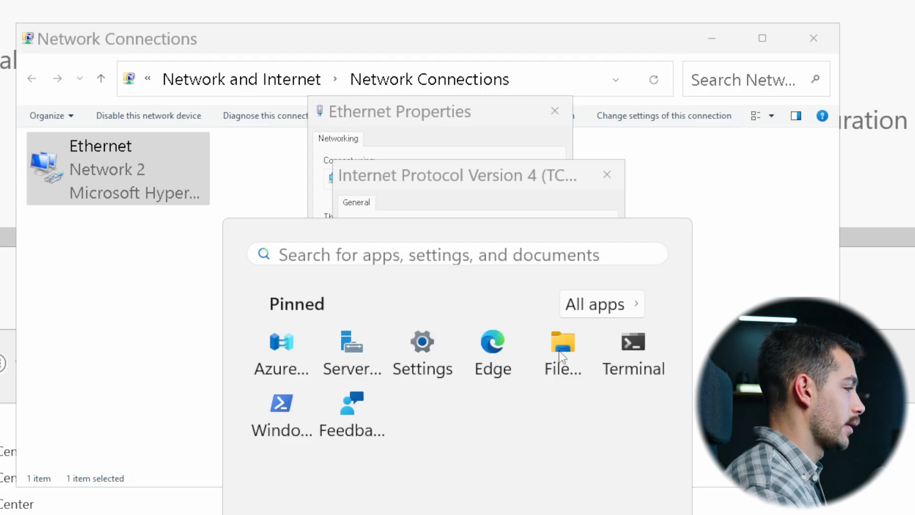
key(Escape)
text(ip)
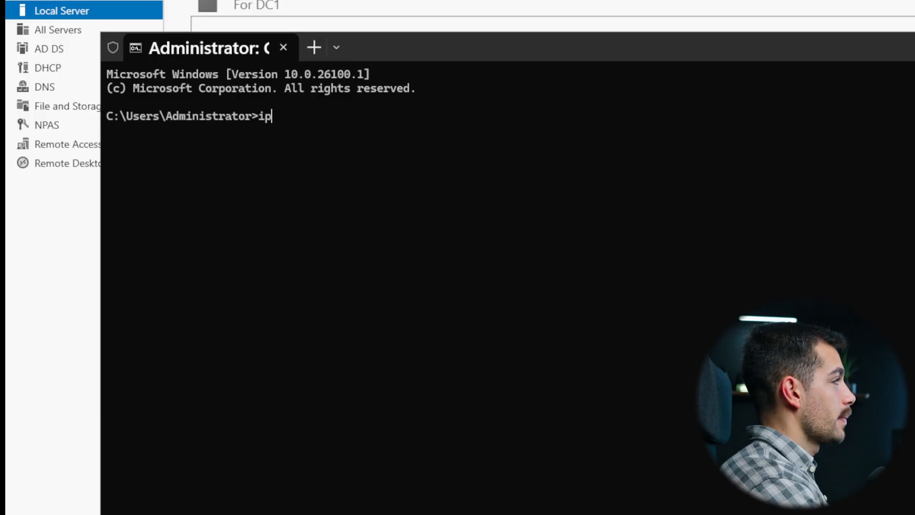
text(config /all)
key(Return)
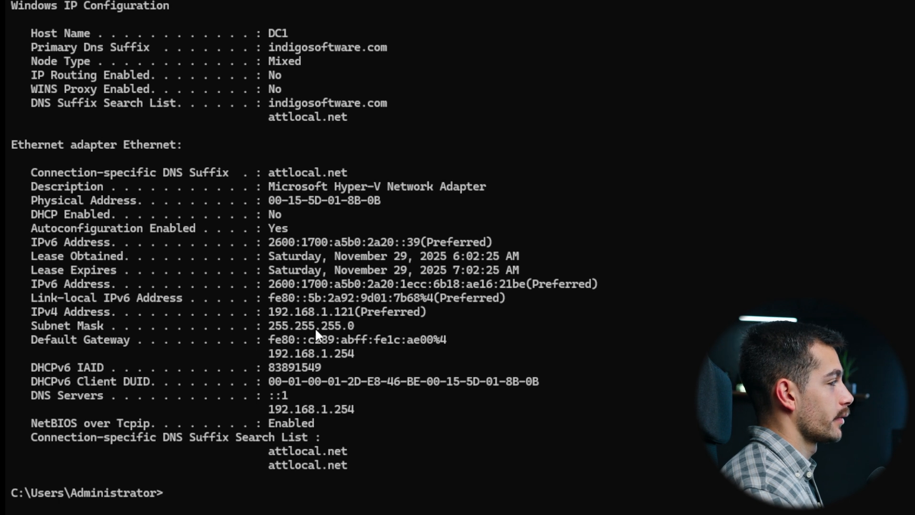
drag(367, 354, 268, 360)
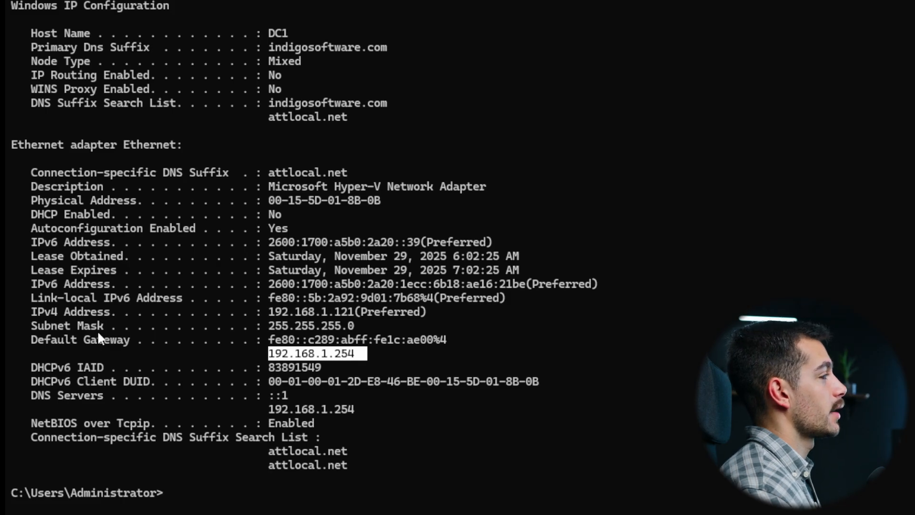
drag(269, 310, 356, 310)
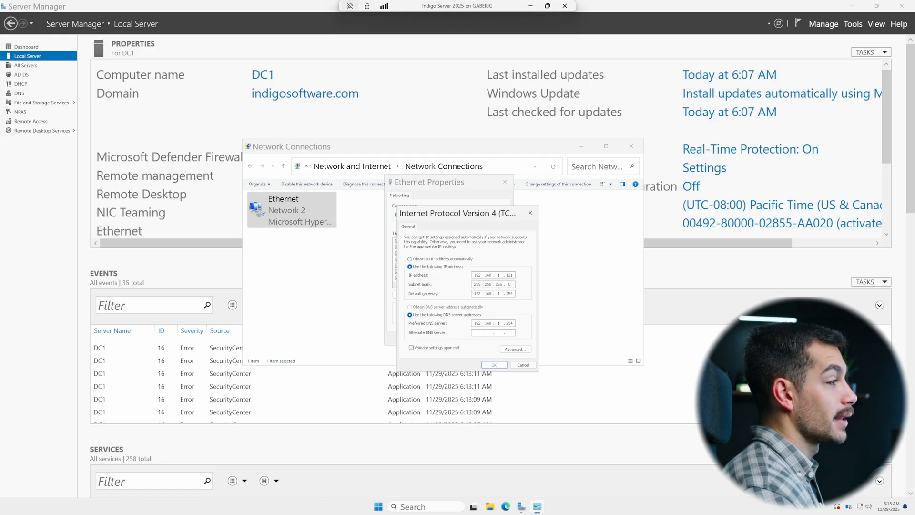
Step: Close the IPv4 properties, Ethernet Properties and Network Connections windows
click(494, 365)
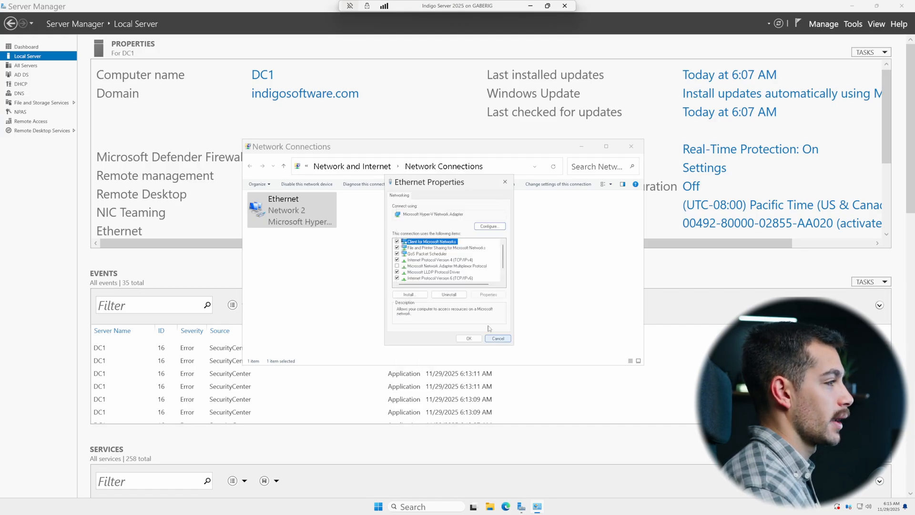
click(494, 339)
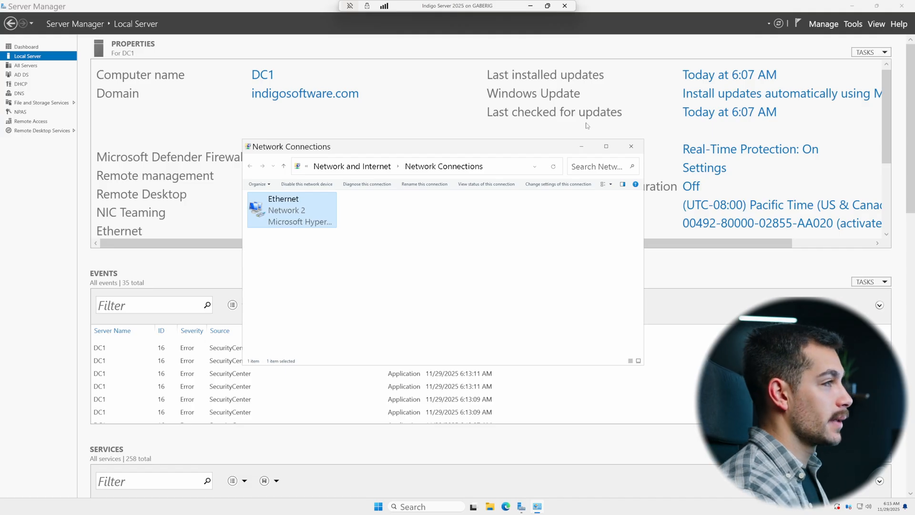
click(631, 146)
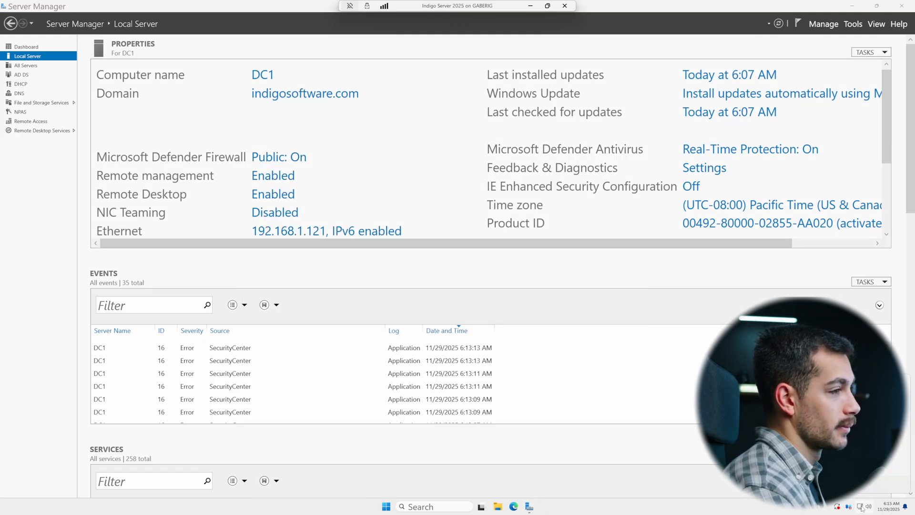
Step: Open the Date and Time settings by running timedate.cpl
key(super+r)
text(timedate.cpl)
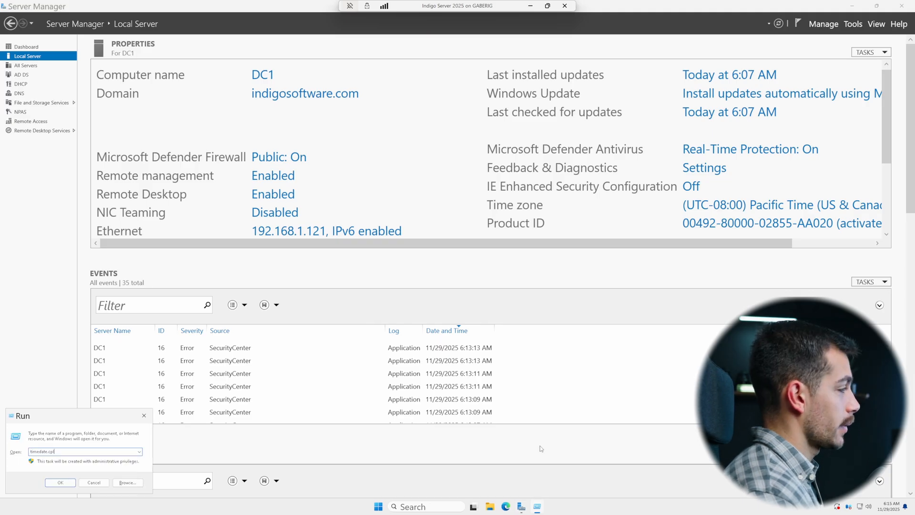
key(Return)
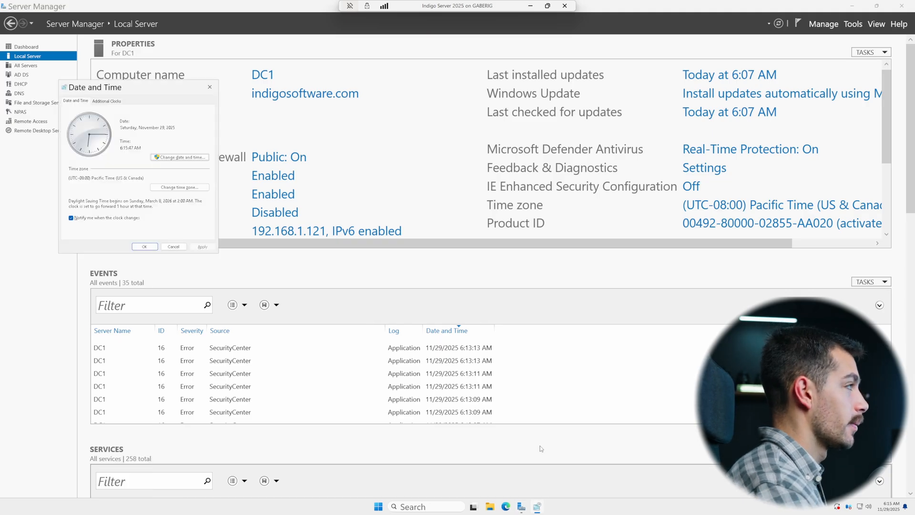
Step: Open the date and time adjustment dialog and close it without changes
drag(115, 89, 434, 189)
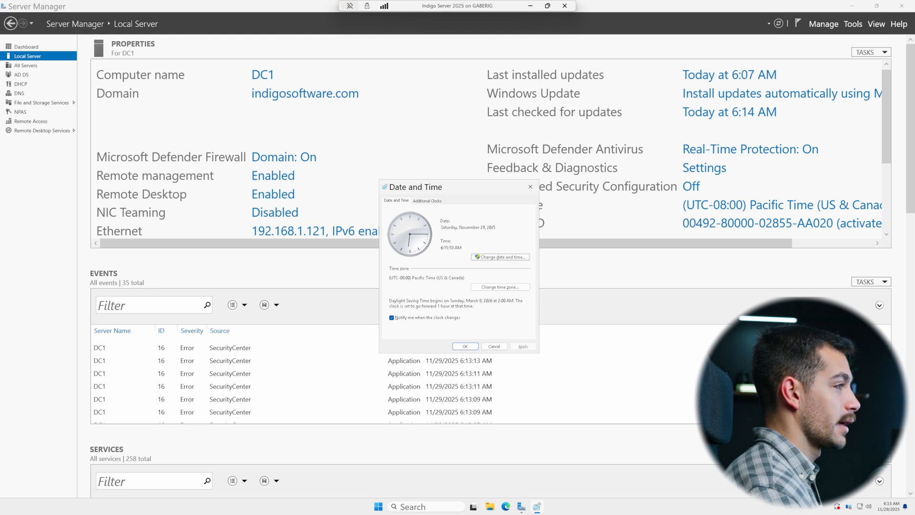
click(489, 260)
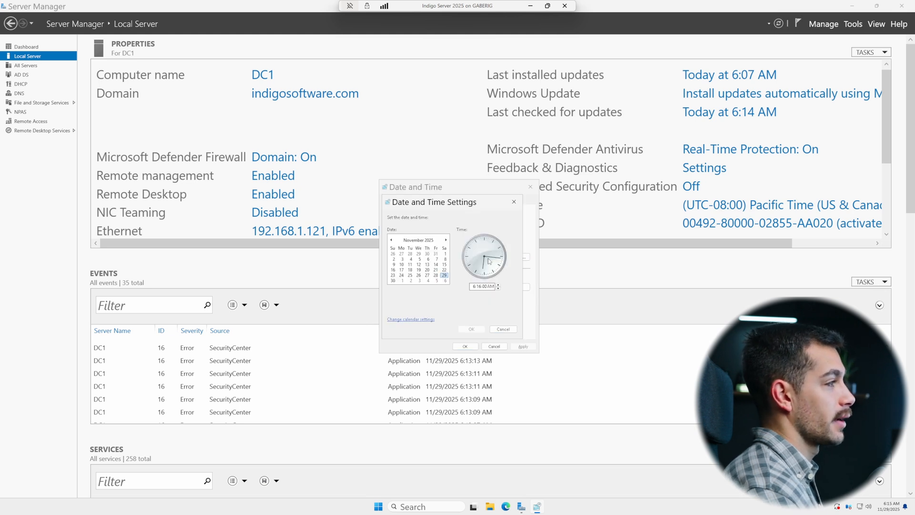
click(513, 200)
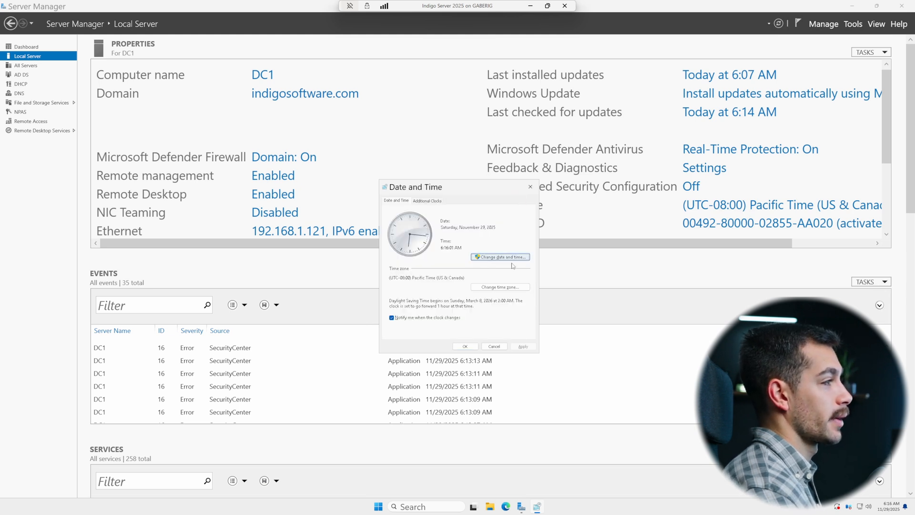
Step: Set the time zone to (UTC-06:00) Central Time (US & Canada) and apply it
click(500, 287)
click(449, 235)
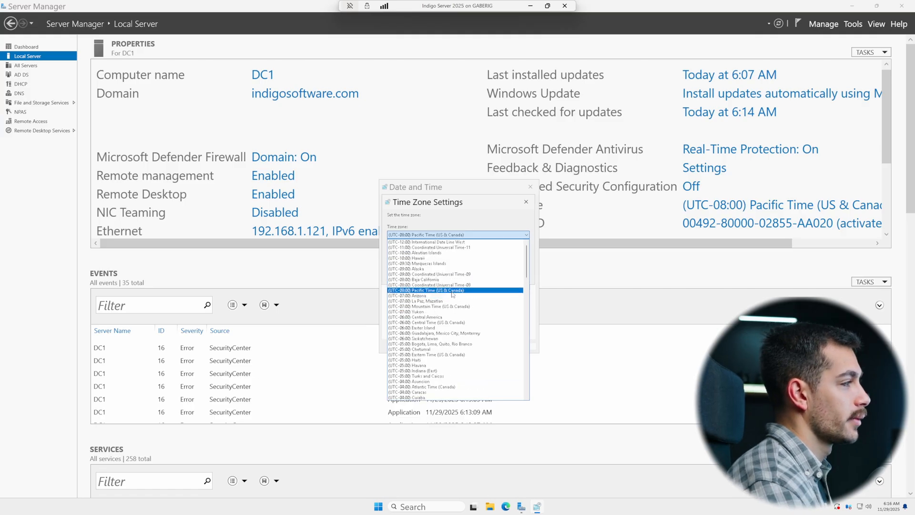
click(445, 326)
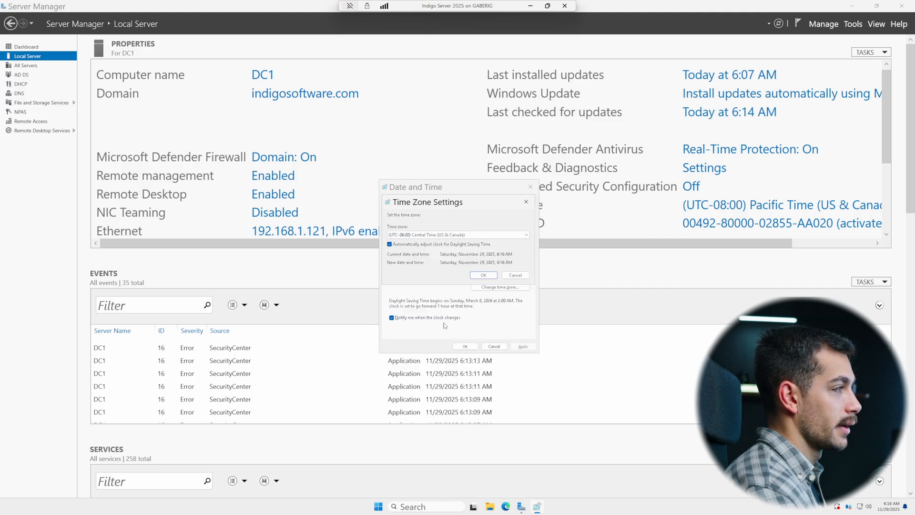
click(483, 277)
click(464, 347)
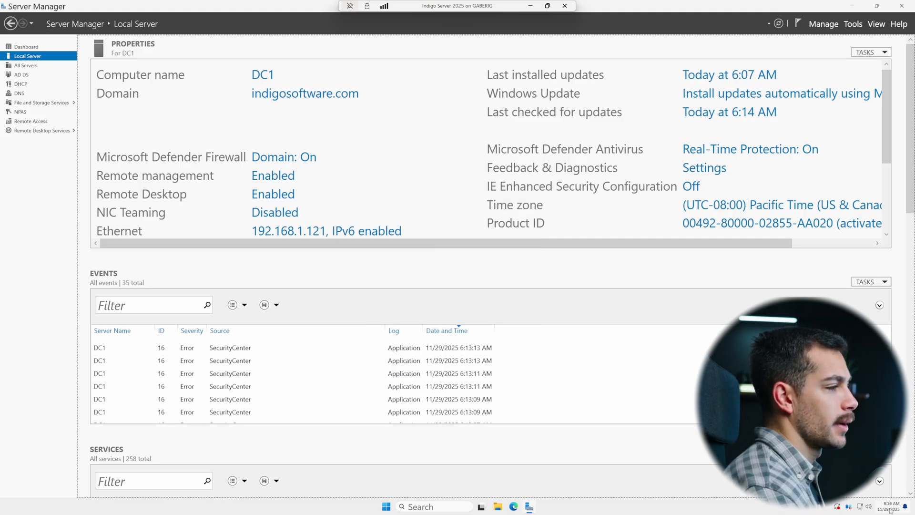
Step: Minimize Server Manager and open the Services console by running services.msc
mouse_move(888, 510)
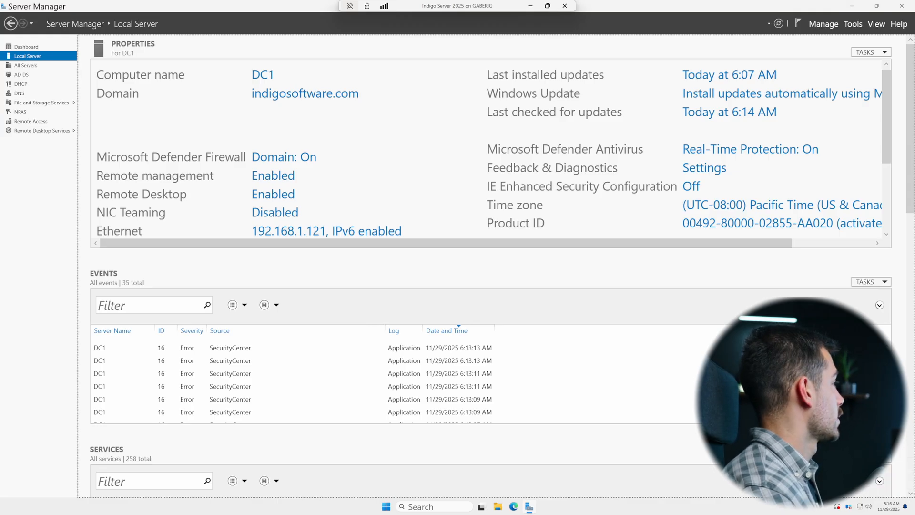
click(852, 6)
key(super+r)
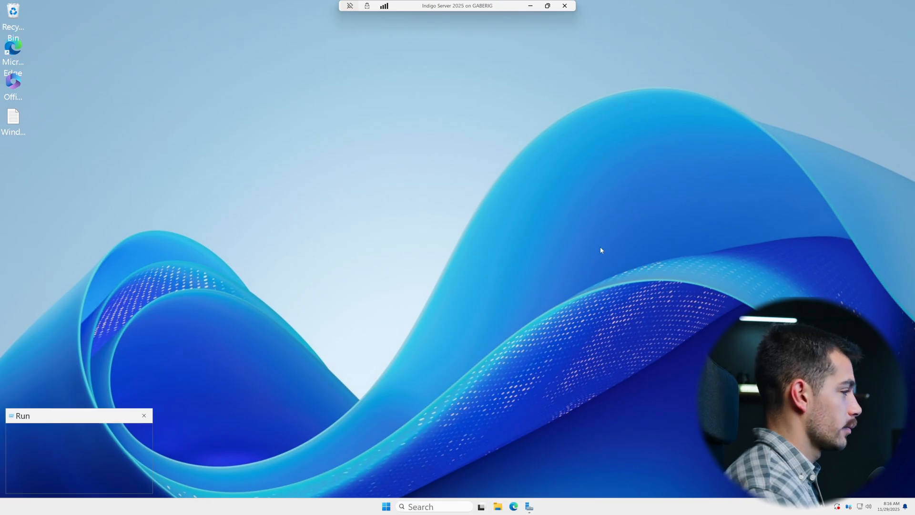
text(services)
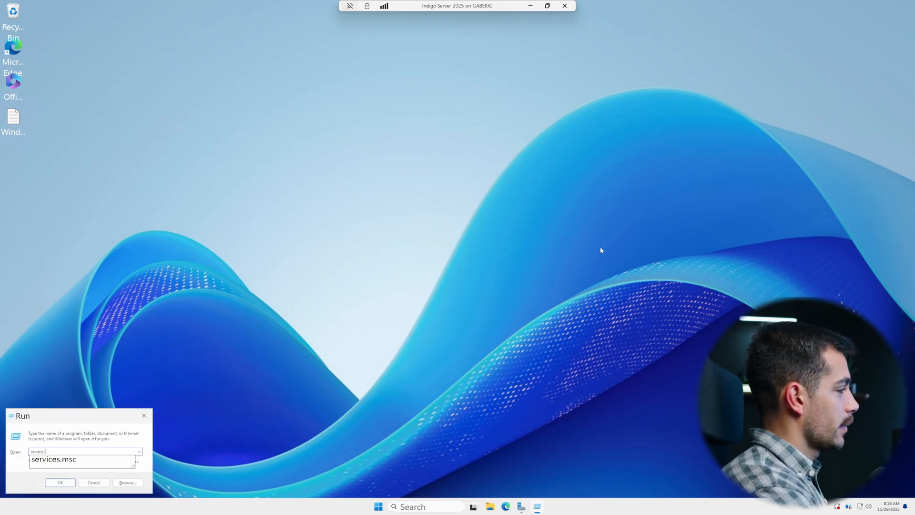
text(.msc)
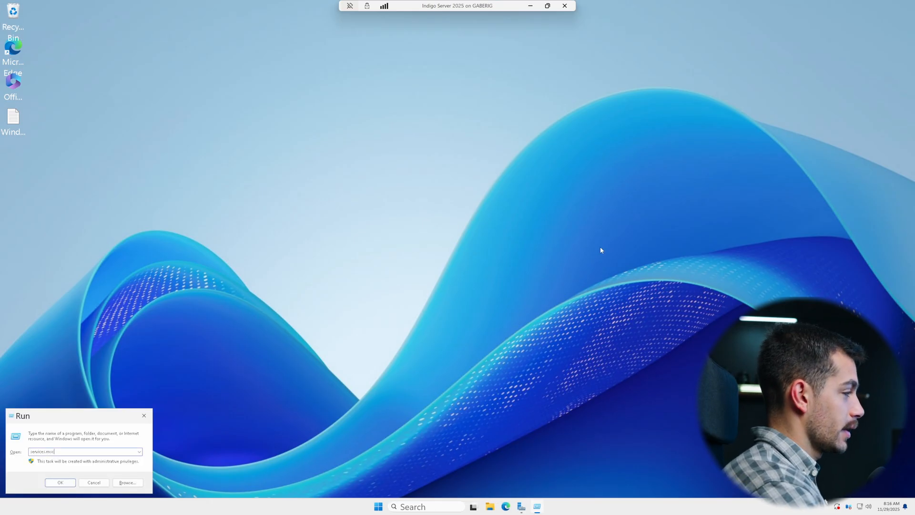
key(Return)
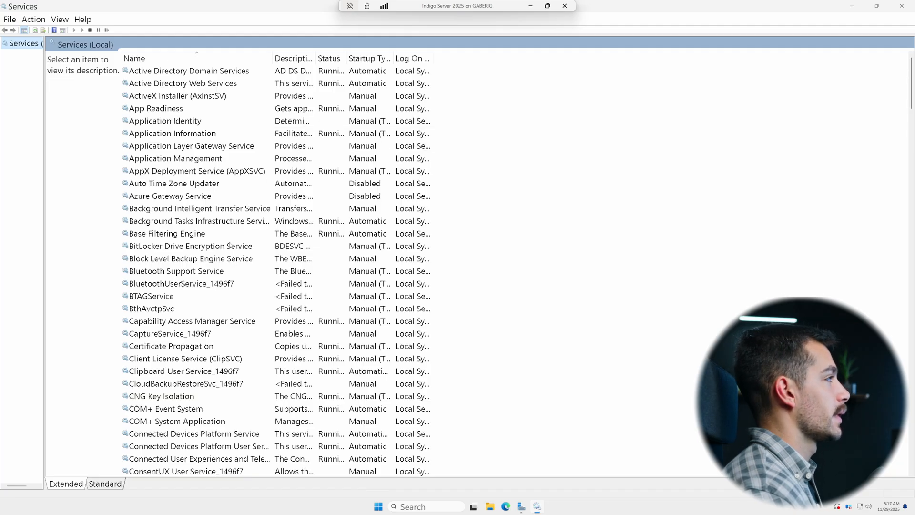
Step: Set the Windows Update service's startup type to Automatic and apply the change
scroll(184, 248, down, 20)
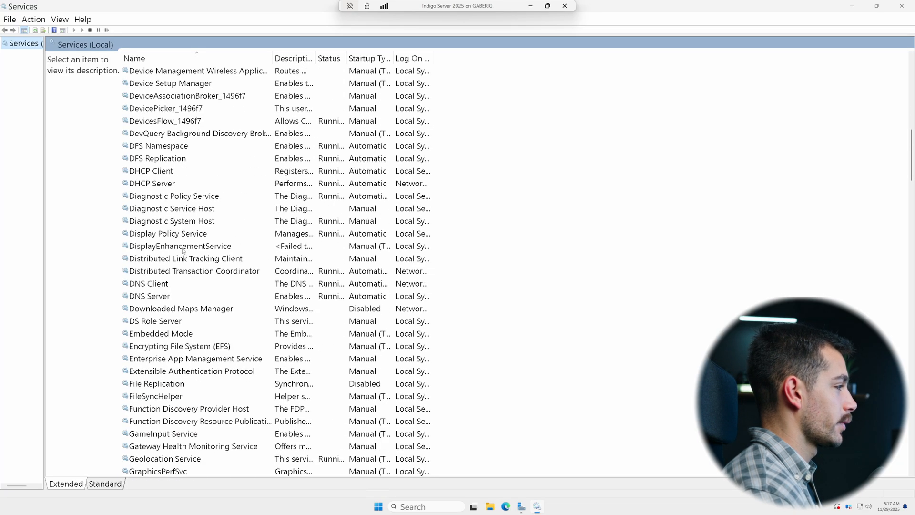
scroll(180, 258, down, 17)
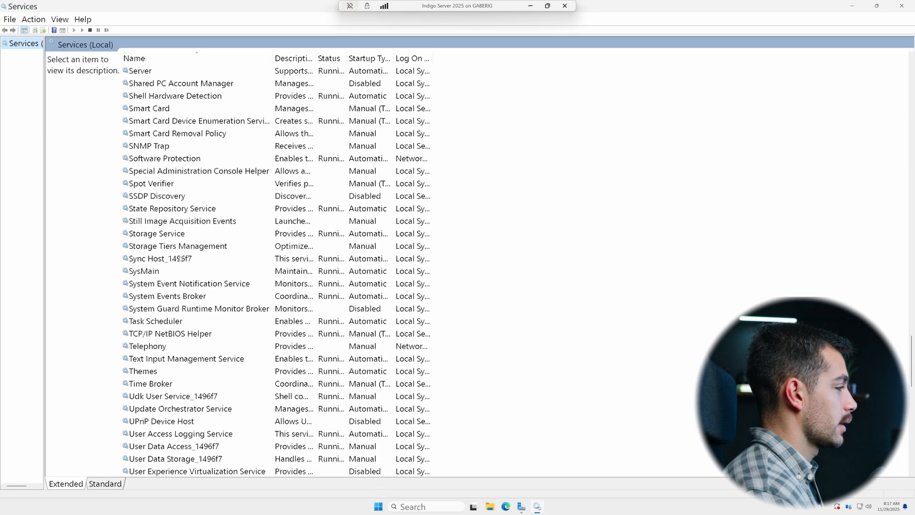
scroll(176, 379, down, 2)
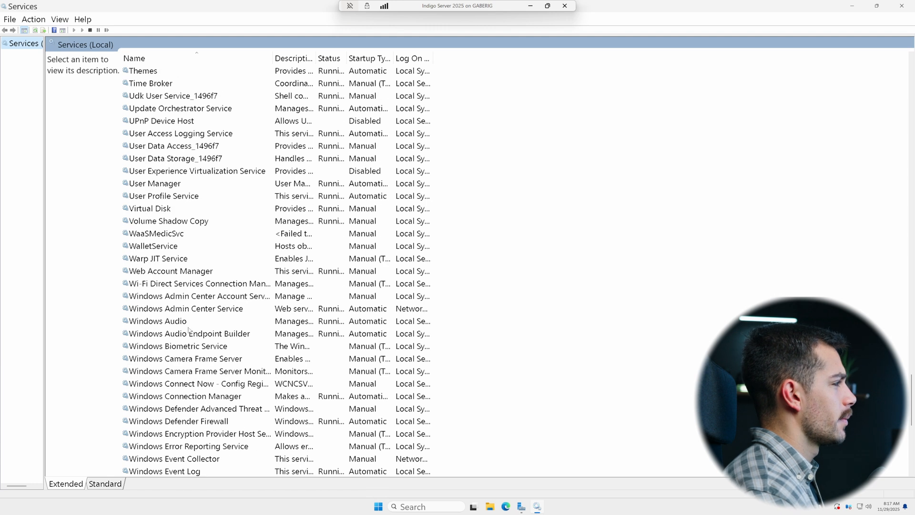
scroll(191, 311, down, 7)
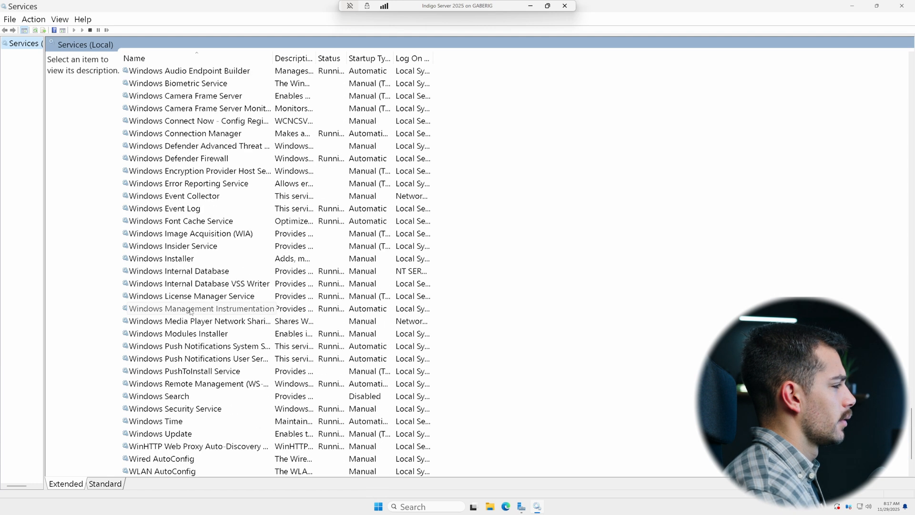
click(175, 433)
right_click(174, 434)
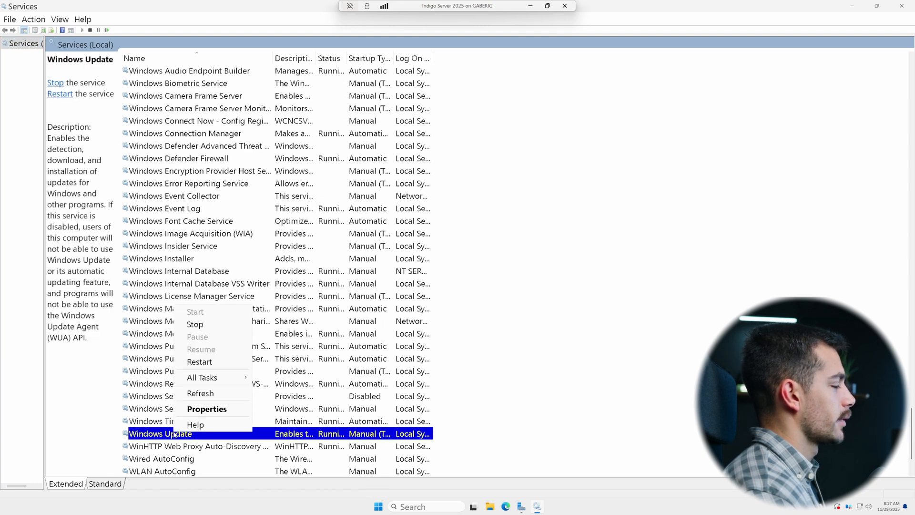
click(214, 410)
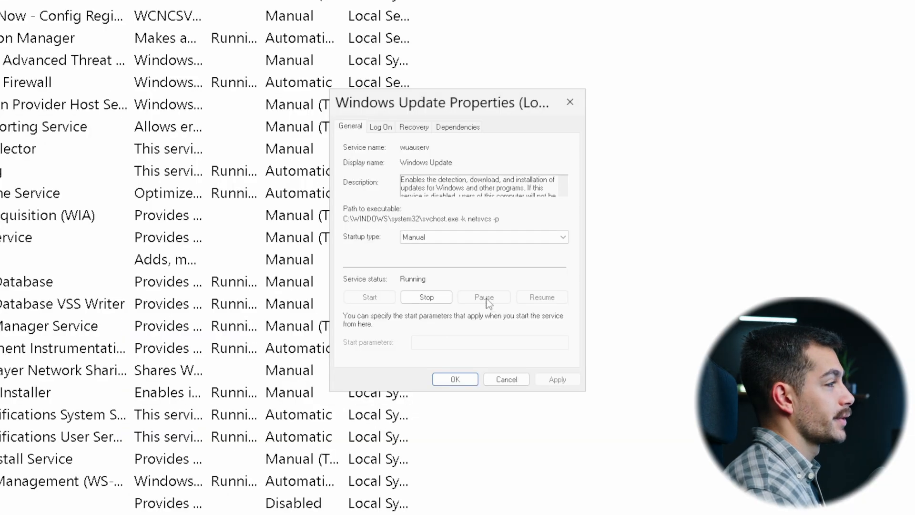
click(440, 246)
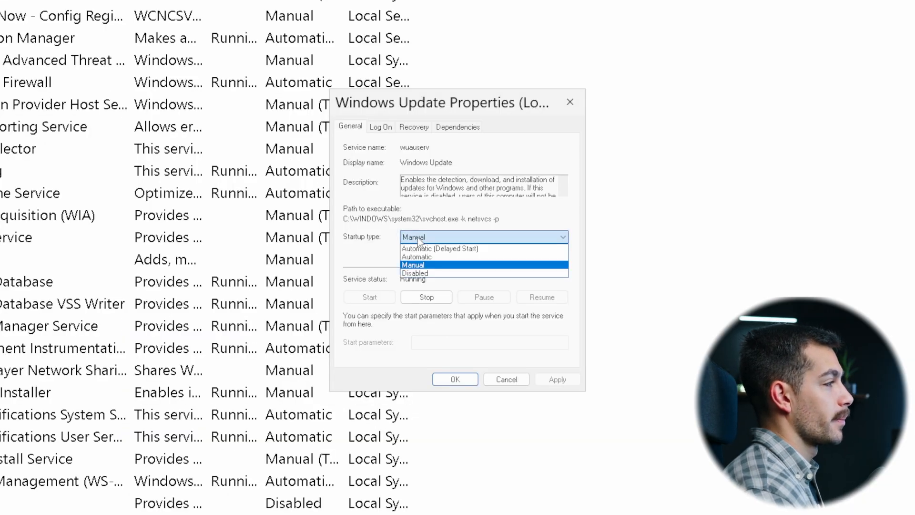
click(425, 256)
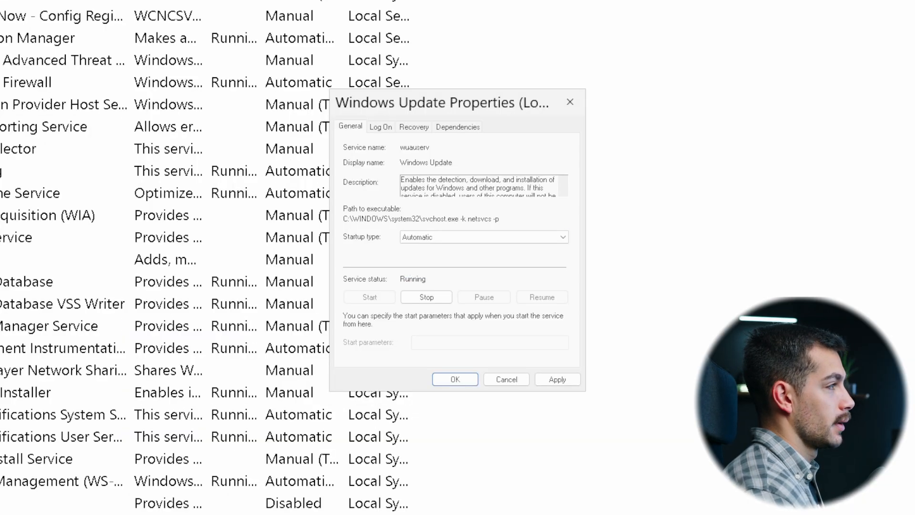
scroll(479, 186, up, 1)
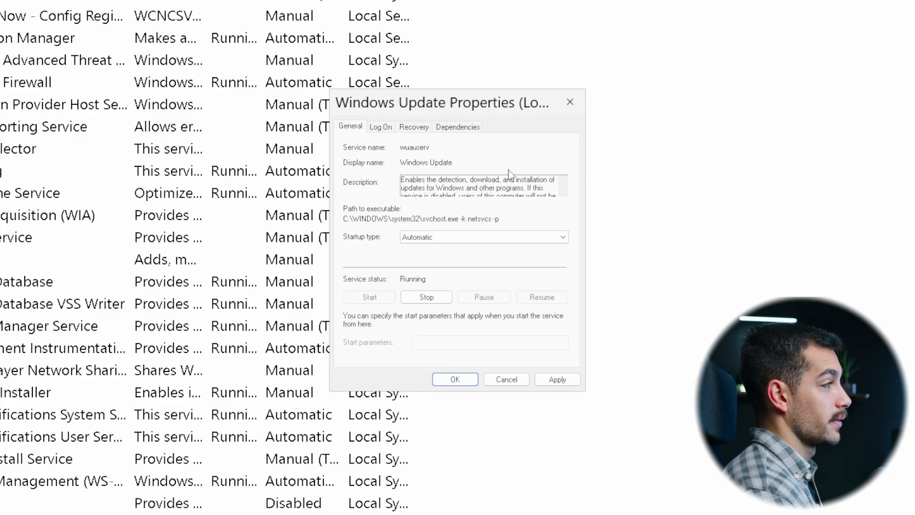
click(556, 380)
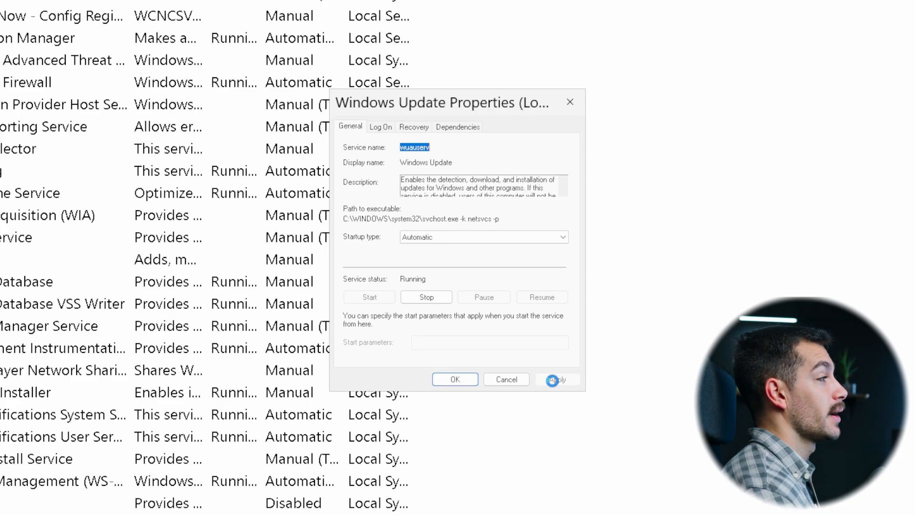
click(440, 381)
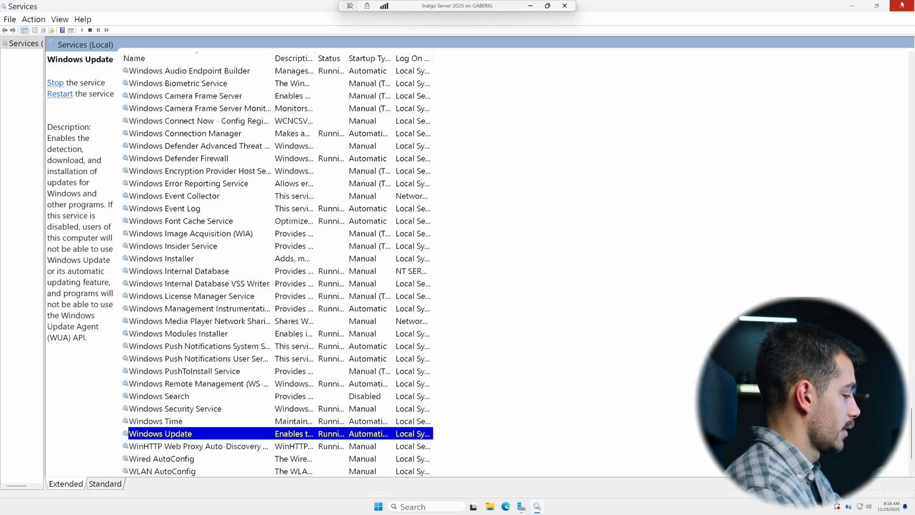
Step: Close Services, return to Server Manager and launch the Add Roles and Features Wizard
click(902, 4)
key(super)
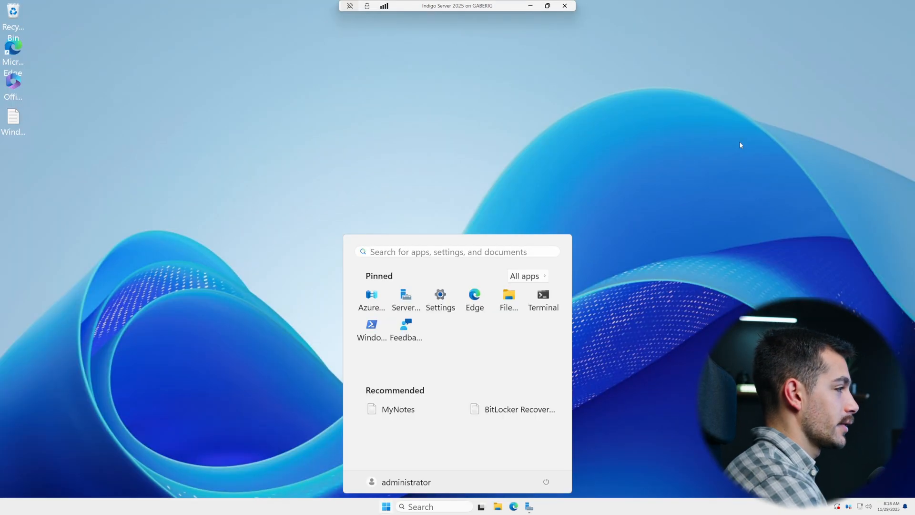
click(406, 300)
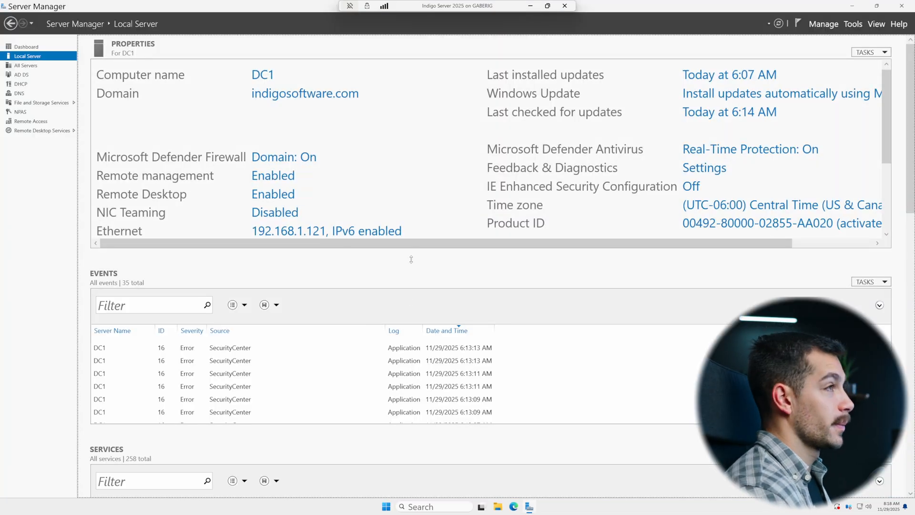
click(823, 25)
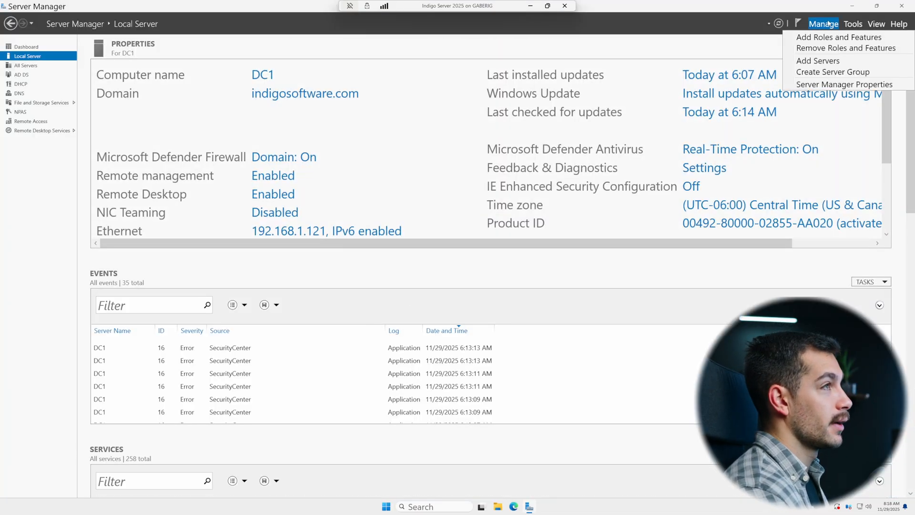
click(836, 35)
drag(140, 36, 429, 190)
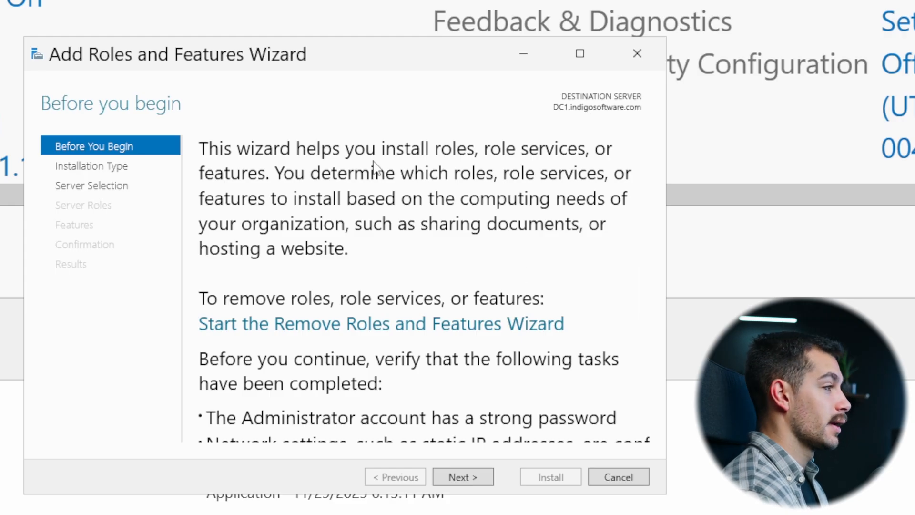
Step: Advance the wizard with role-based installation on the local server to the server roles page
click(460, 478)
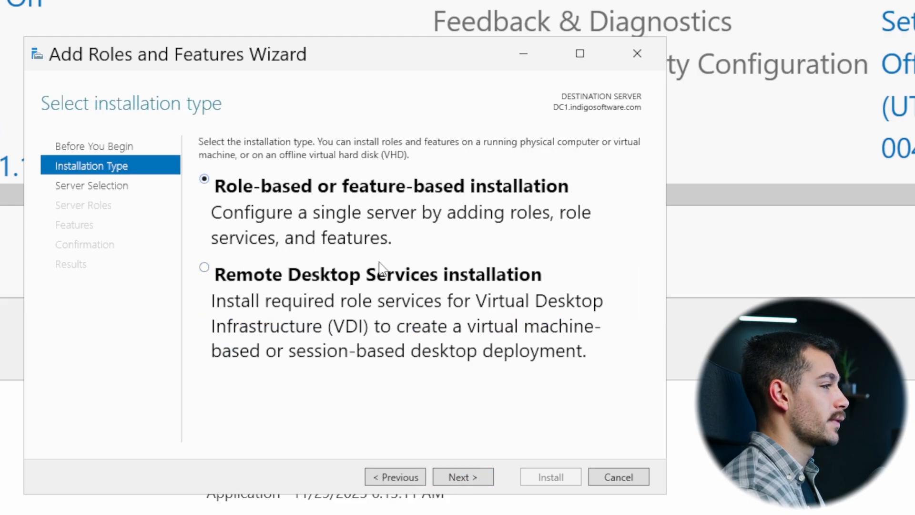
click(479, 477)
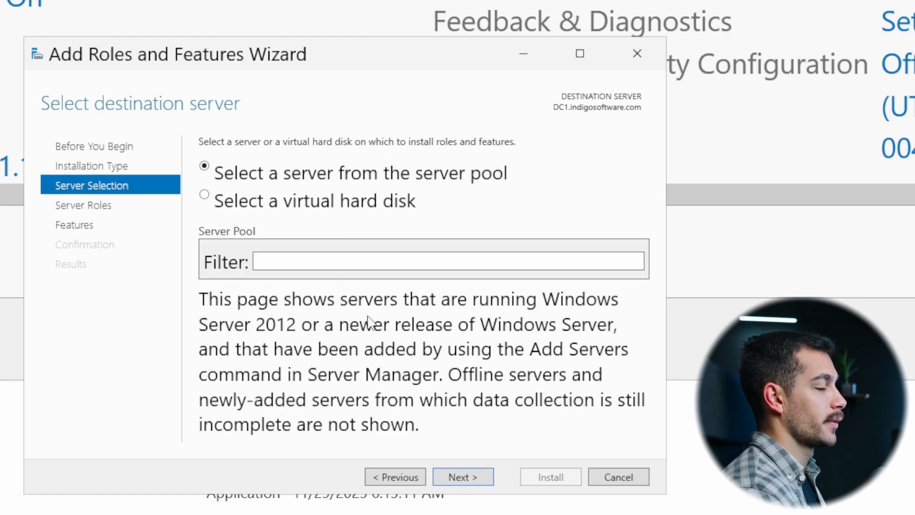
click(476, 477)
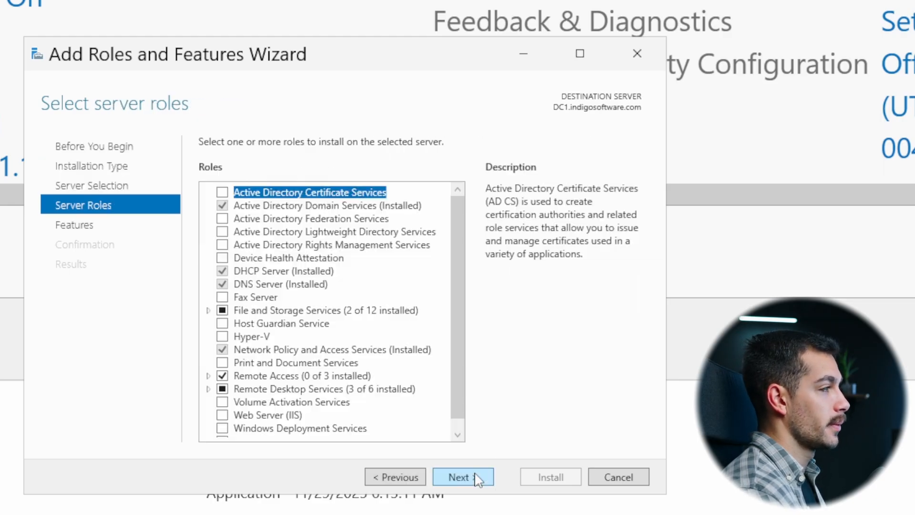
Step: Try to add the Hyper-V role including its management tools
click(222, 337)
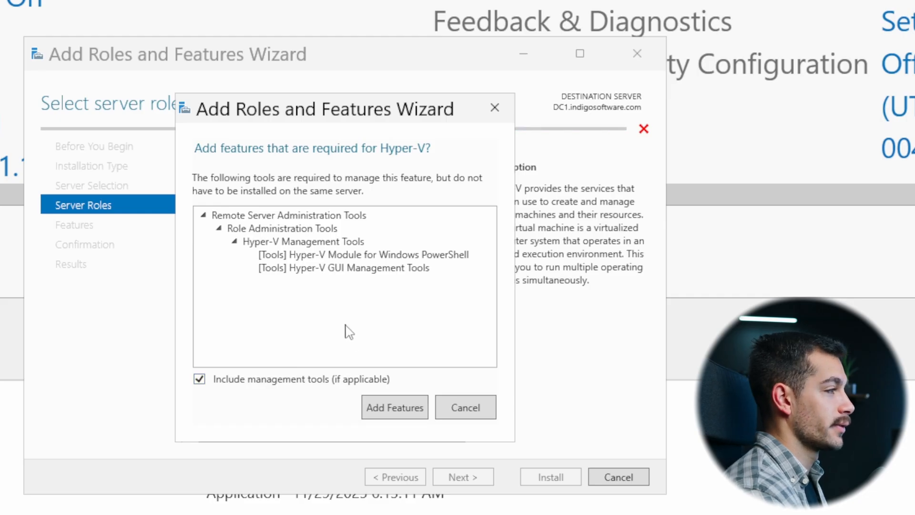
click(399, 407)
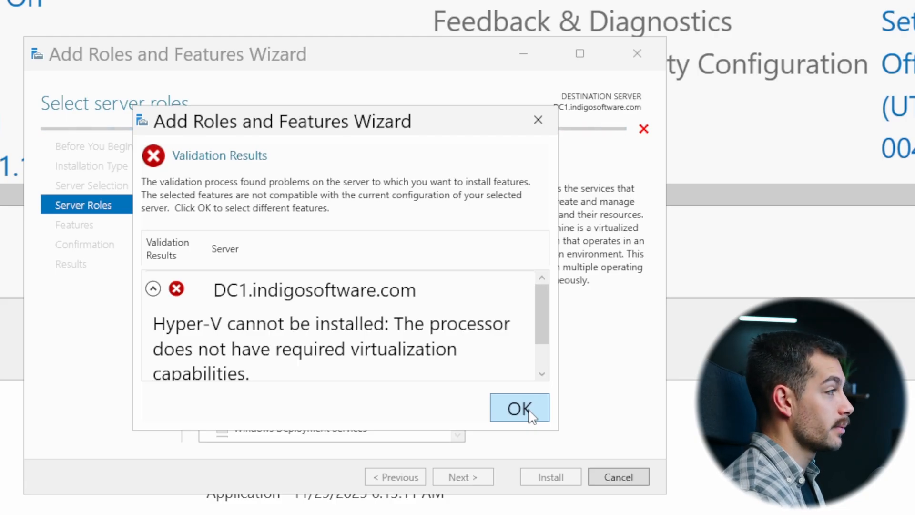
click(531, 415)
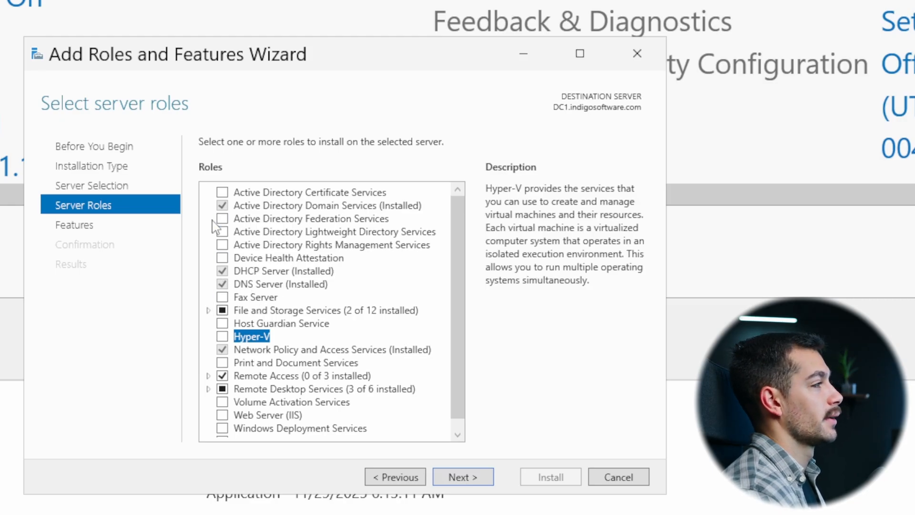
Step: Scroll through the server roles list and continue to the Features page
scroll(249, 220, down, 1)
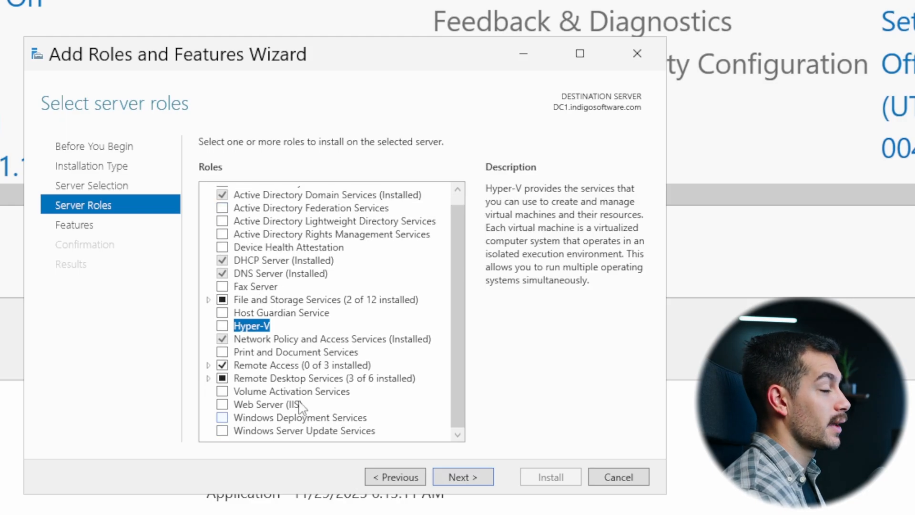
scroll(292, 367, up, 1)
scroll(292, 365, down, 1)
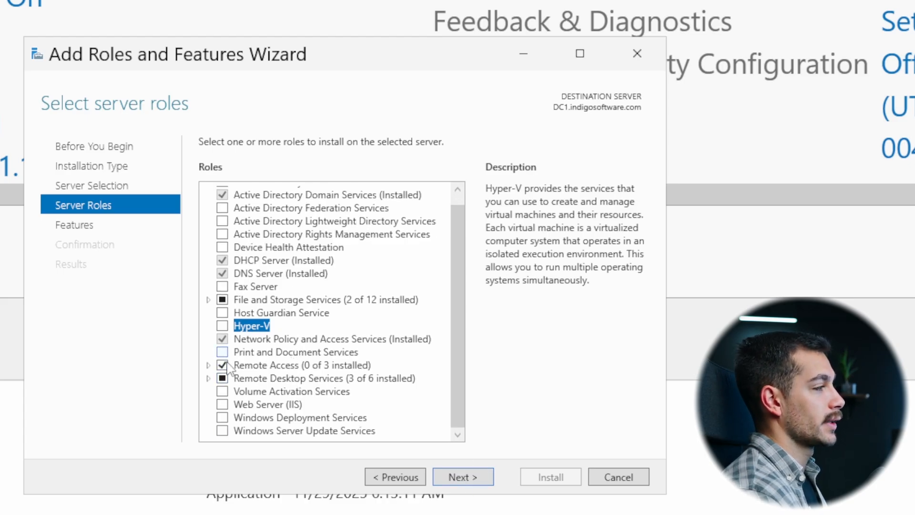
click(462, 479)
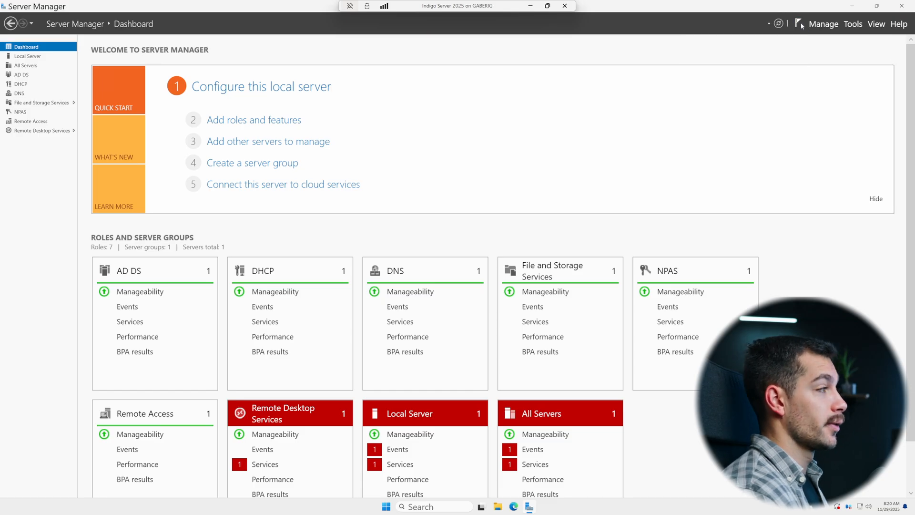
Step: Reopen the Add Roles and Features Wizard, step through to the server roles list to review it, and close the wizard
click(824, 24)
click(835, 35)
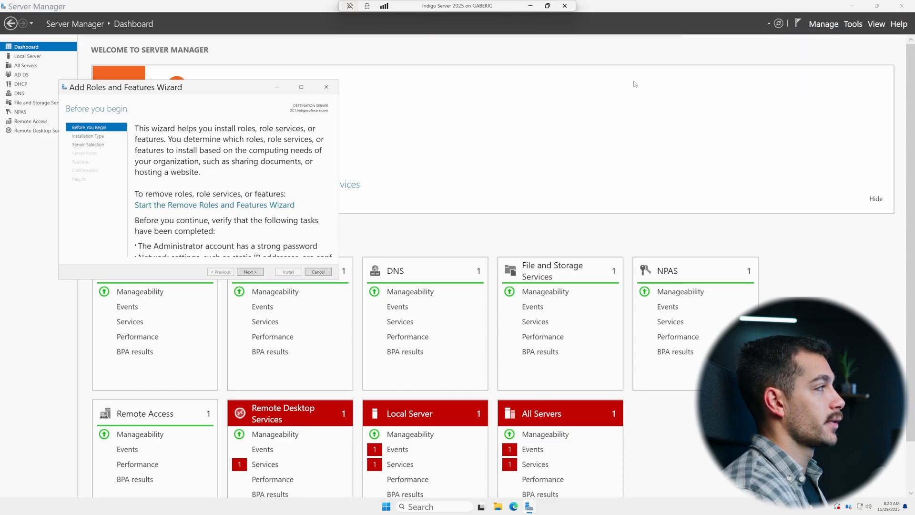
drag(172, 86, 419, 165)
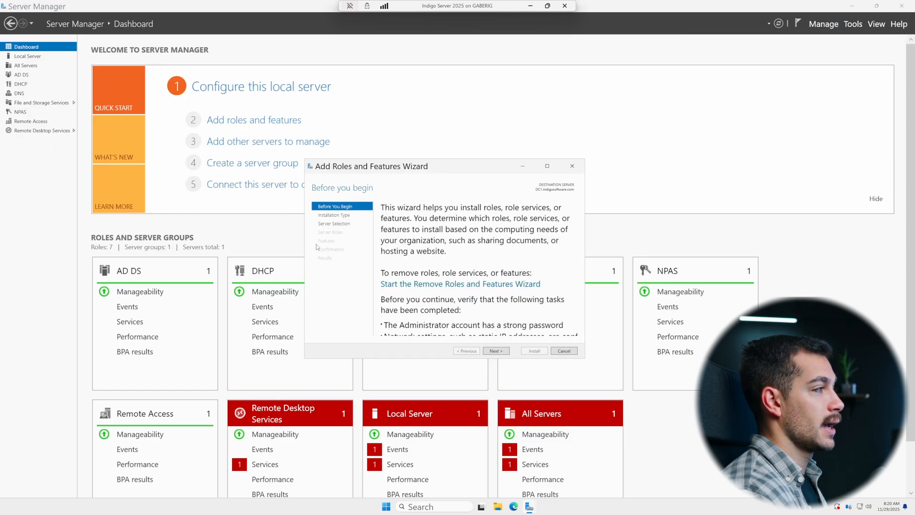
click(494, 352)
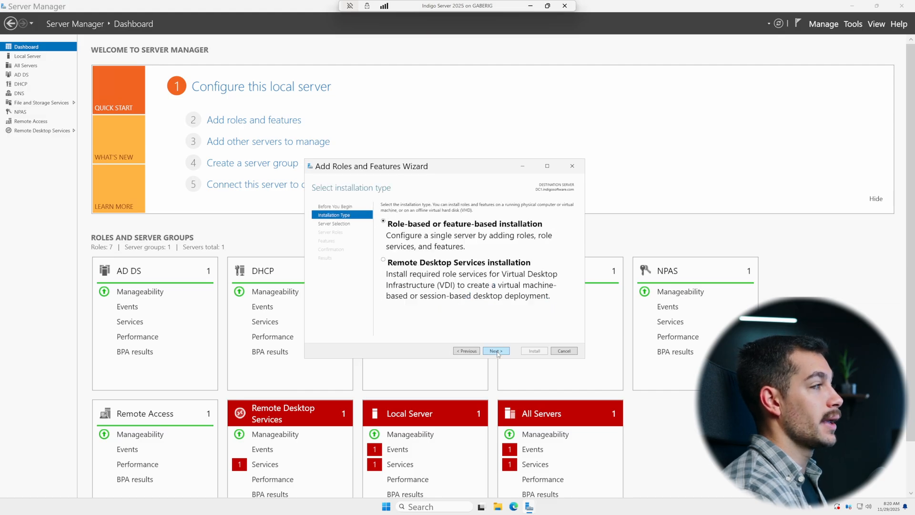
click(496, 351)
click(496, 350)
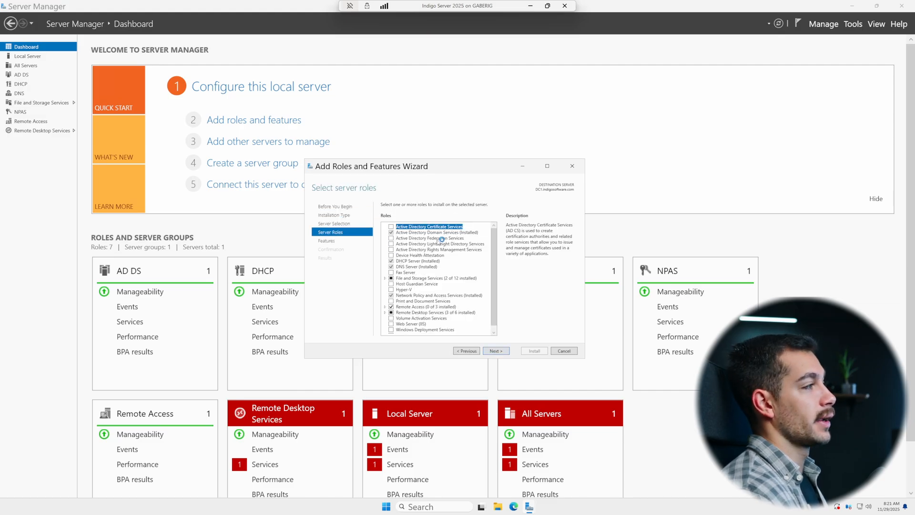
click(569, 167)
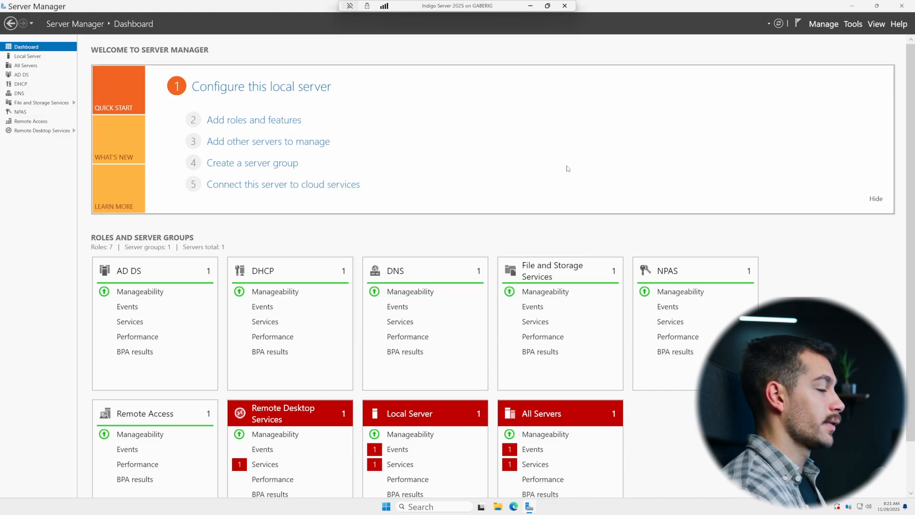
Step: Open Active Directory Users and Computers from Server Manager's tools
click(799, 27)
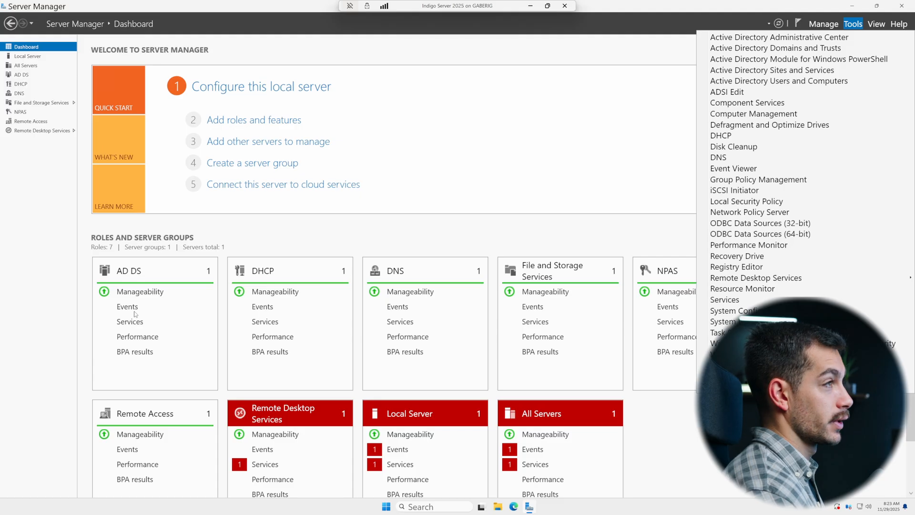
click(856, 26)
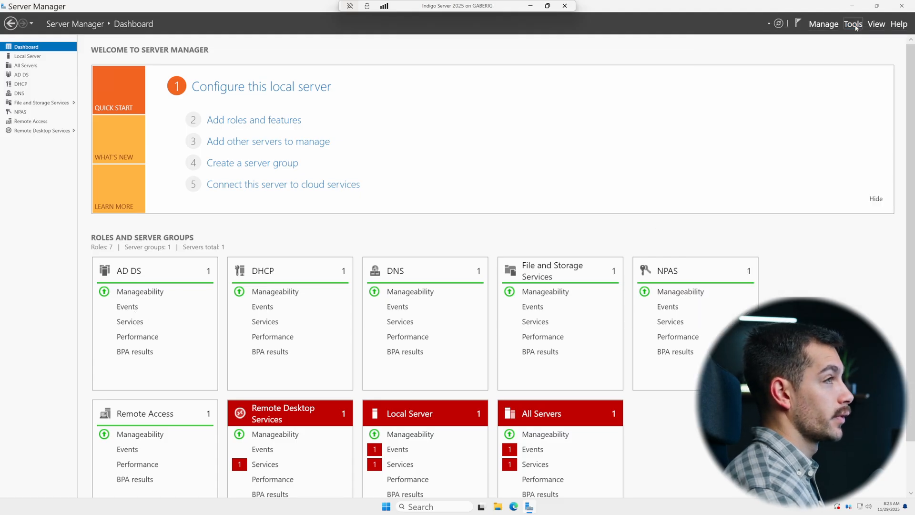
click(855, 26)
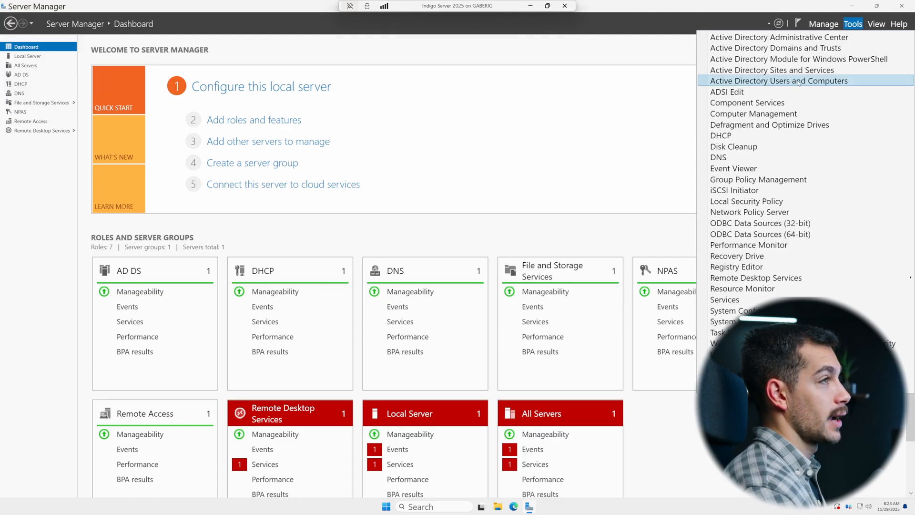
click(799, 82)
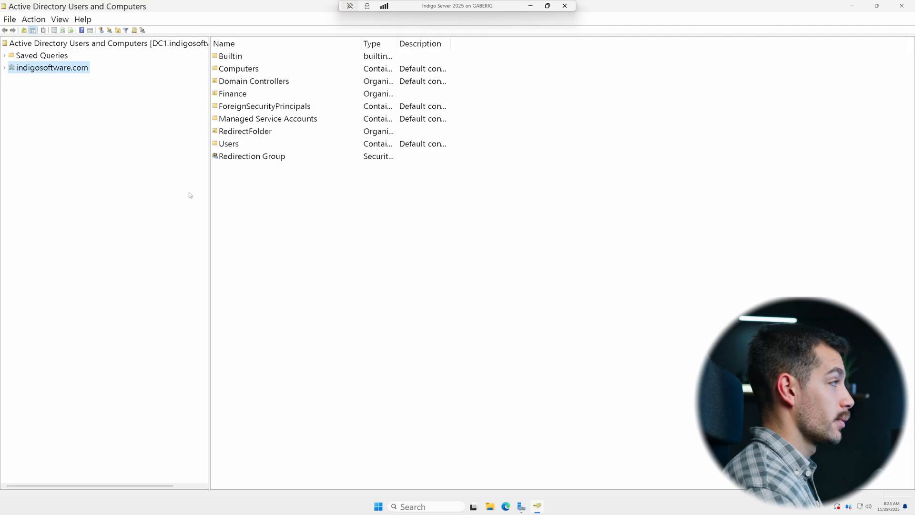
Step: Create a new organizational unit named Indigo November Demo in the indigosoftware.com domain
right_click(44, 69)
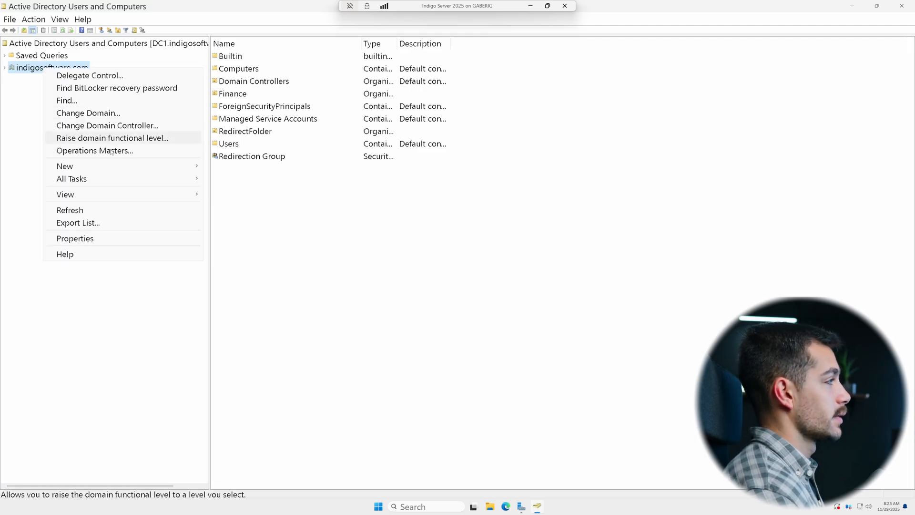
mouse_move(124, 166)
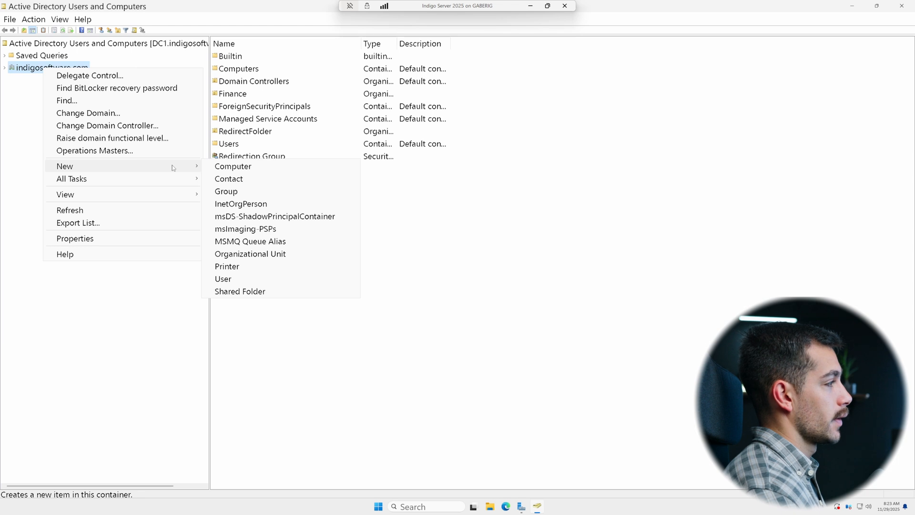
click(274, 254)
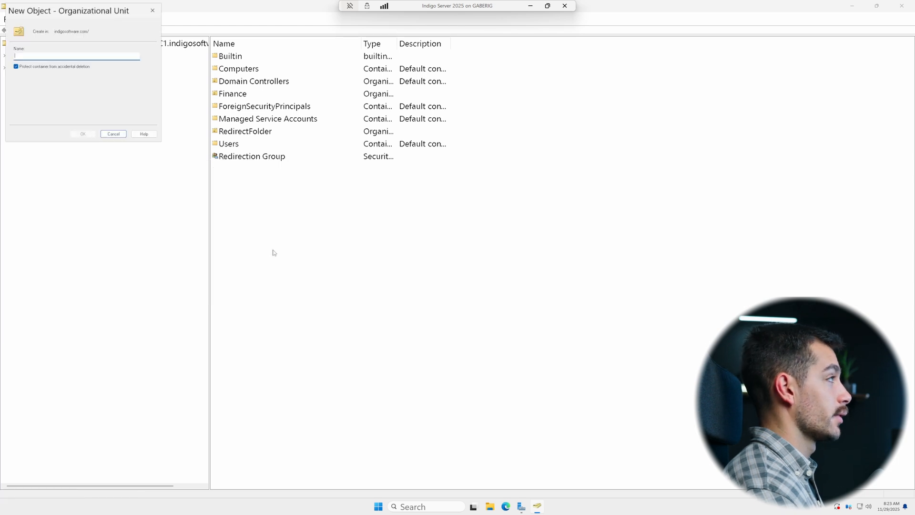
text(Indigo November Demo)
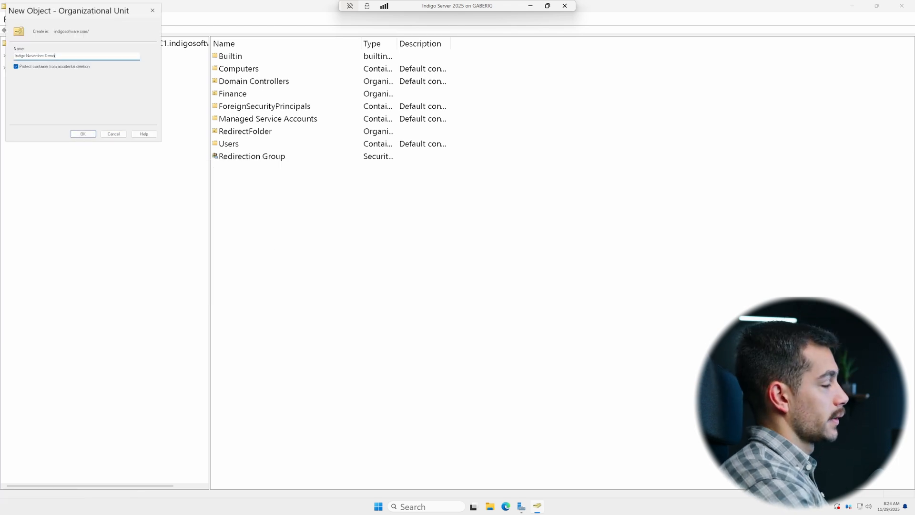
key(Return)
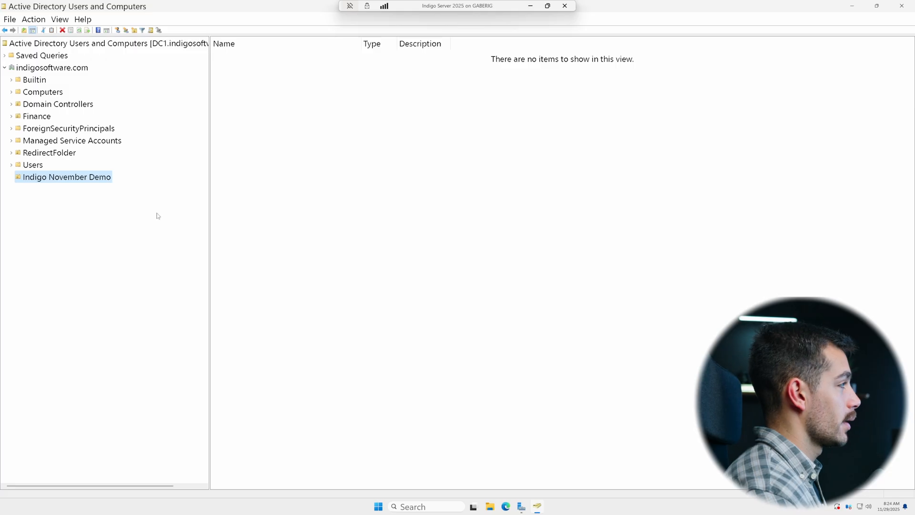
right_click(70, 180)
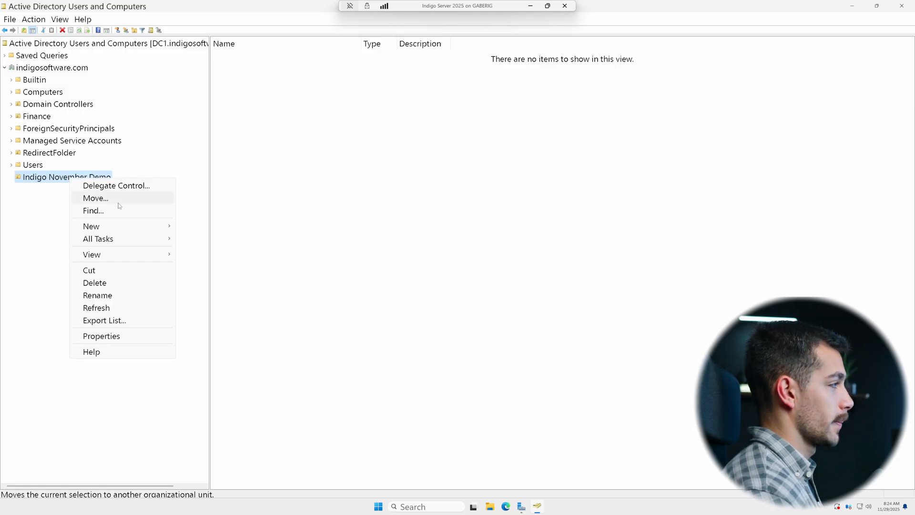
click(58, 228)
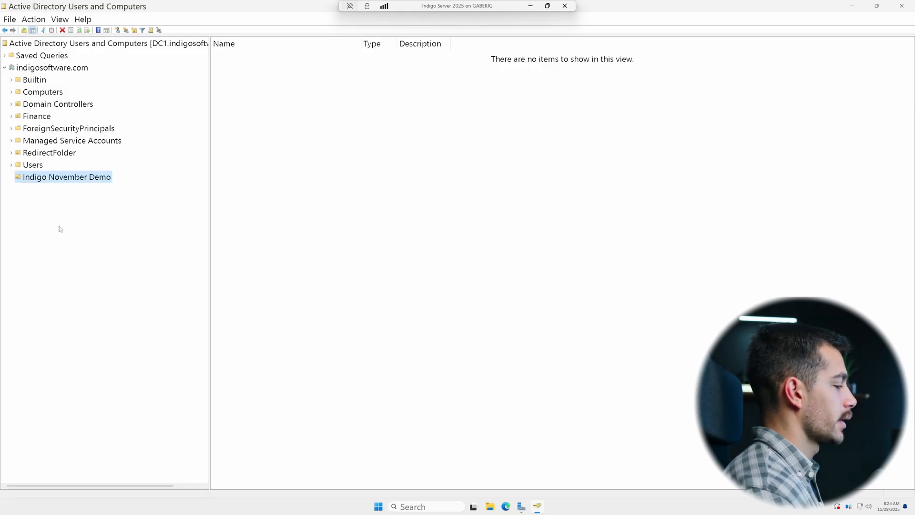
right_click(55, 178)
mouse_move(107, 231)
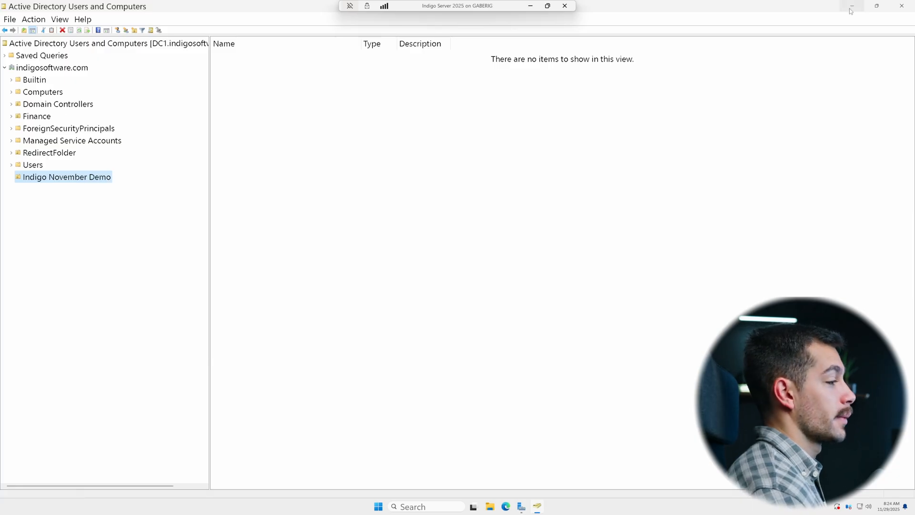
Step: Minimize Active Directory Users and Computers and open Group Policy Management through Windows search
click(851, 5)
click(853, 24)
click(419, 507)
text(group Policy Ma)
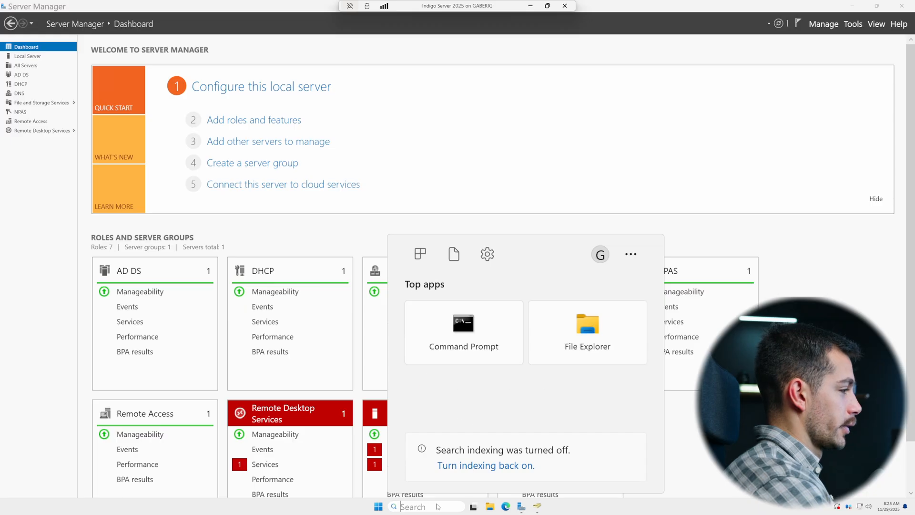
text(up)
key(Return)
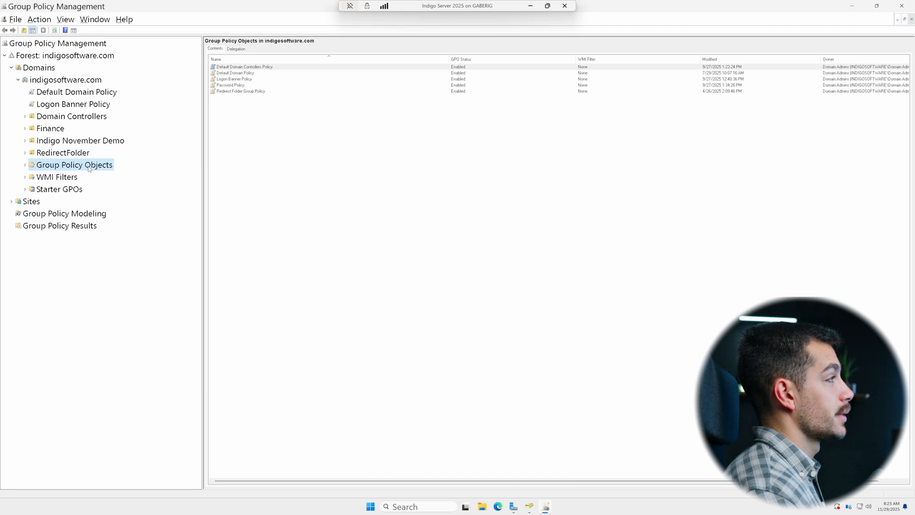
Step: Create a new Group Policy Object named Windows Update Policies under Group Policy Objects
right_click(88, 168)
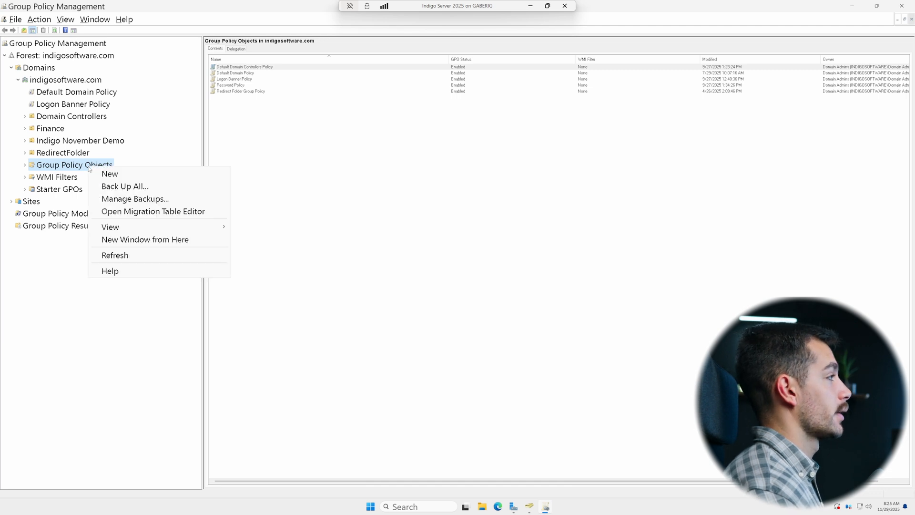
click(127, 179)
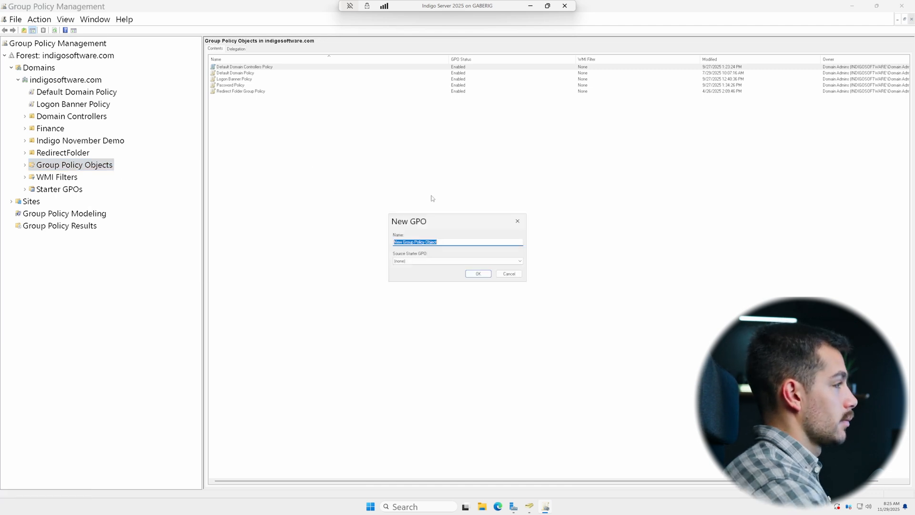
text(Windows up)
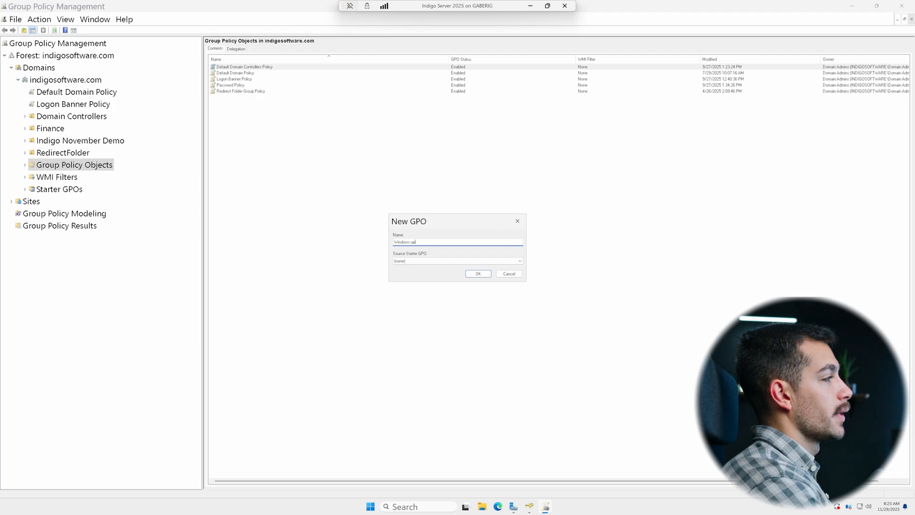
key(Return)
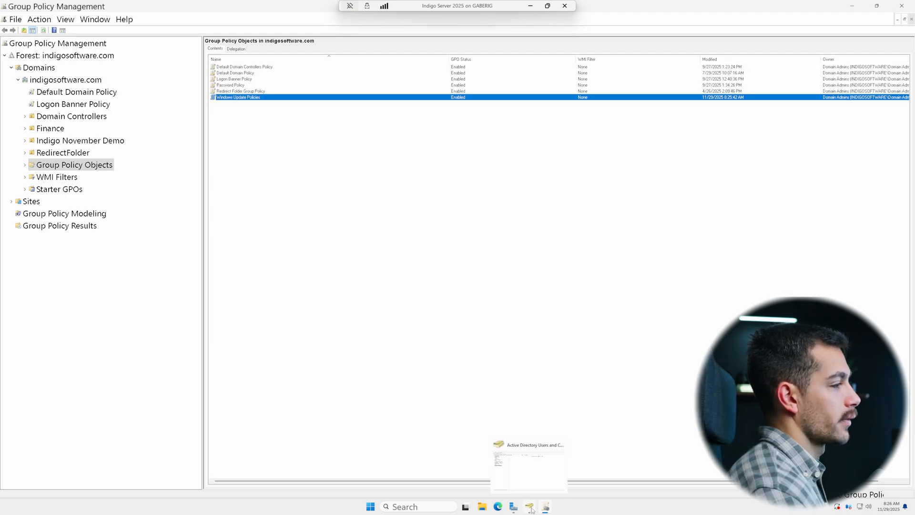
Step: Switch to Active Directory Users and Computers and create a group named New Users in the Indigo November Demo OU
click(529, 507)
right_click(95, 179)
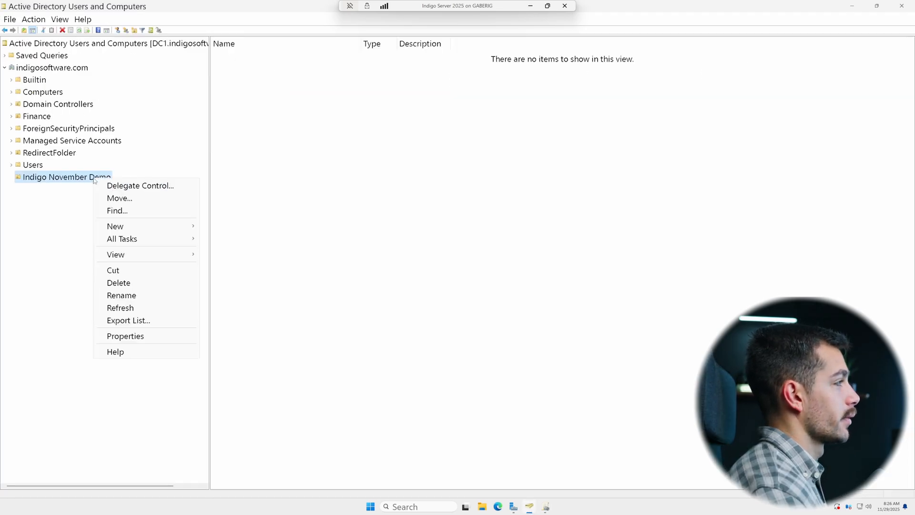
mouse_move(143, 226)
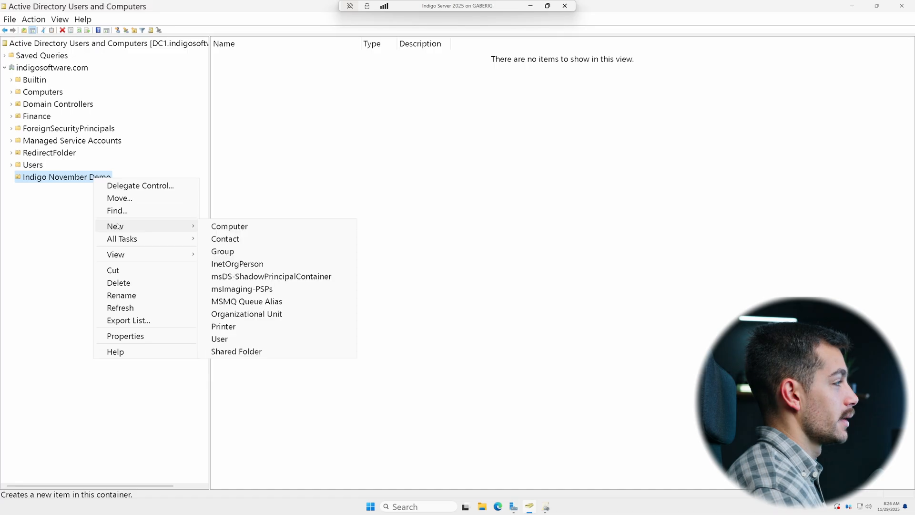
click(222, 252)
text(New Users)
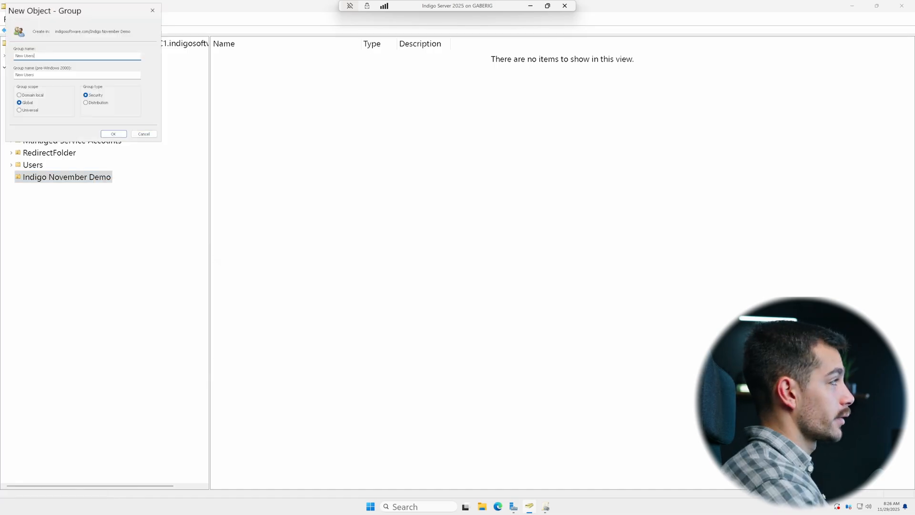
key(Return)
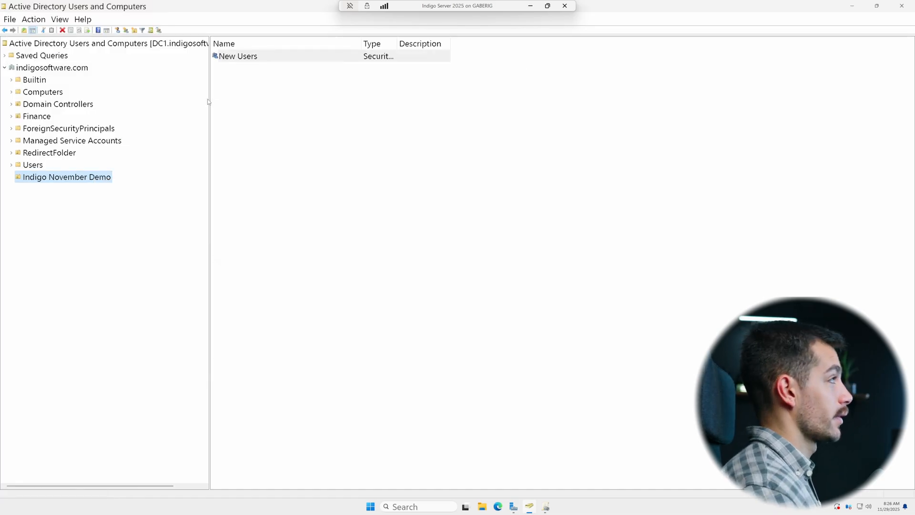
Step: Add a domain user account as a member of the New Users group through its properties and apply the change
right_click(232, 59)
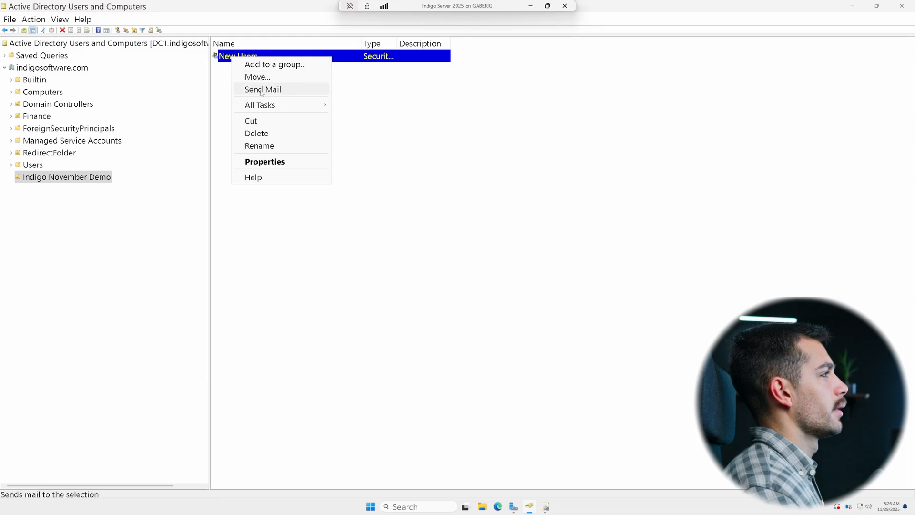
click(259, 161)
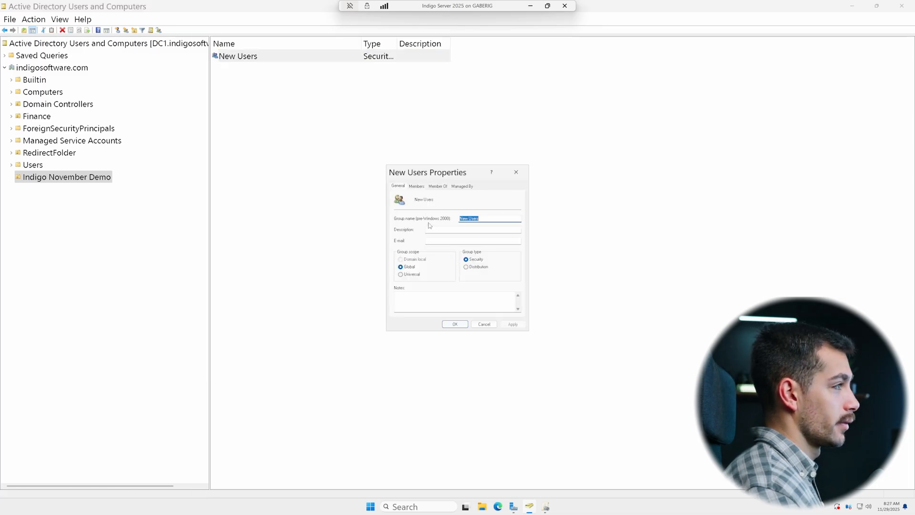
click(417, 186)
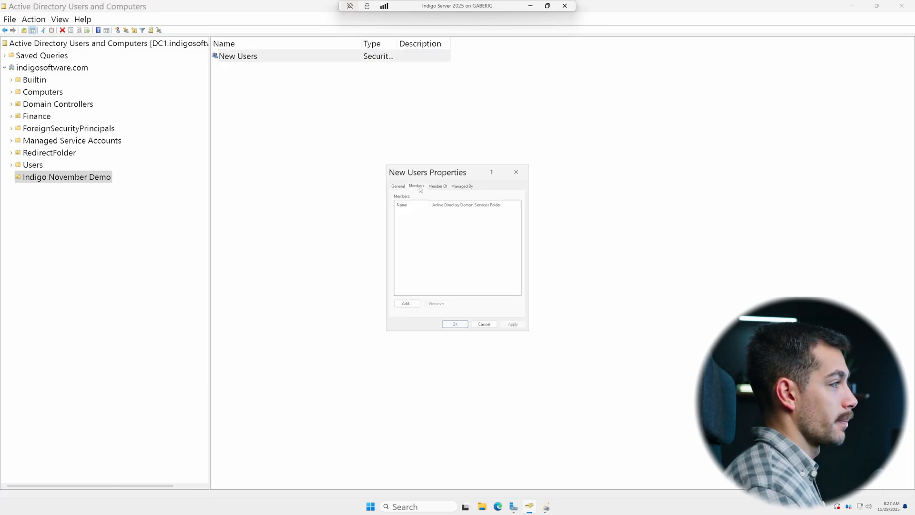
click(407, 304)
text(gab)
click(505, 265)
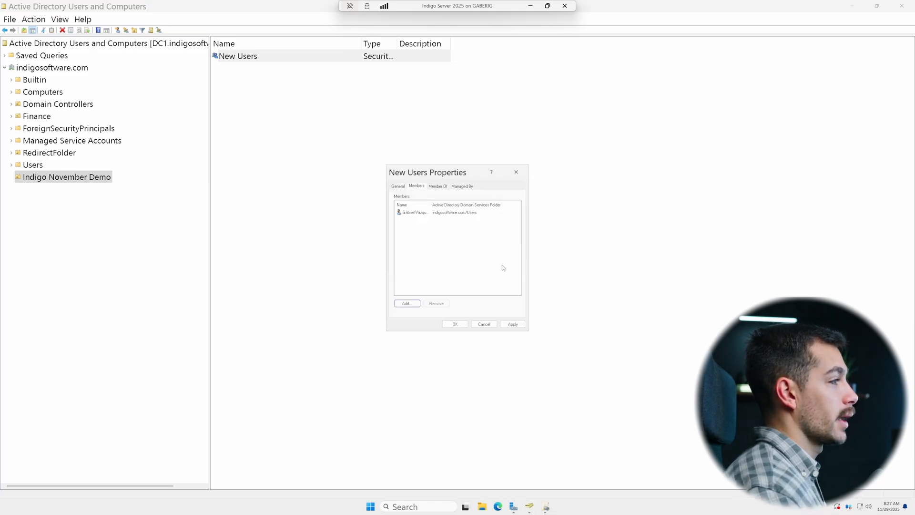
click(512, 324)
click(465, 326)
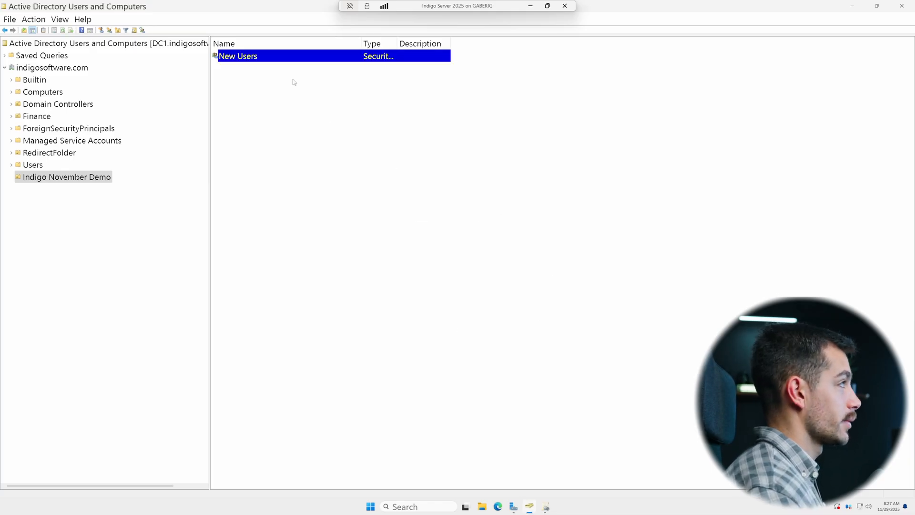
Step: Return to Group Policy Management and open the Windows Update Policies GPO for editing
click(546, 509)
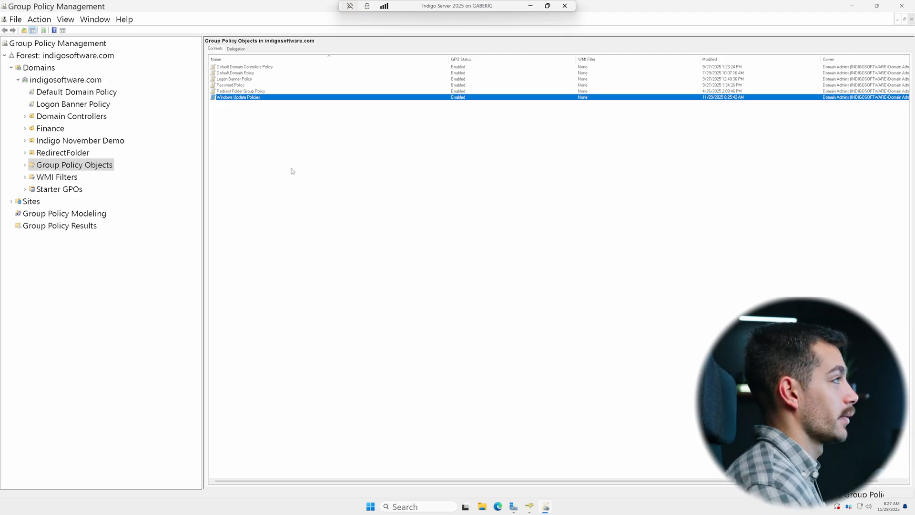
right_click(250, 99)
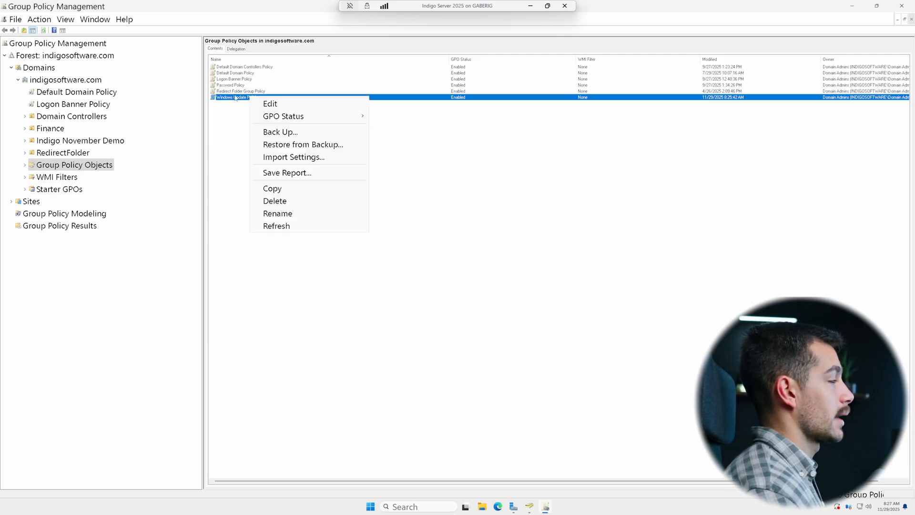
click(271, 104)
drag(162, 35, 437, 142)
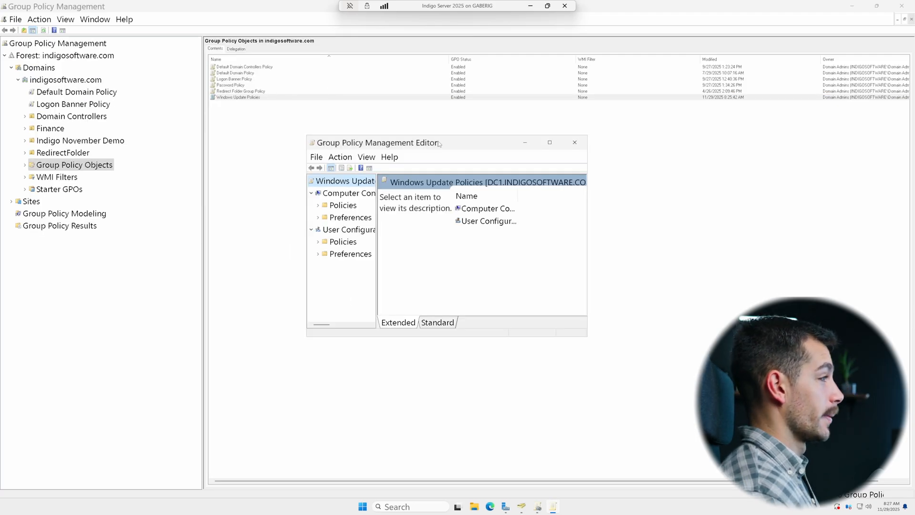
Step: Navigate to Computer Configuration, Policies, Administrative Templates, Windows Components, Windows Update, Legacy Policies in the GPO editor
double_click(437, 142)
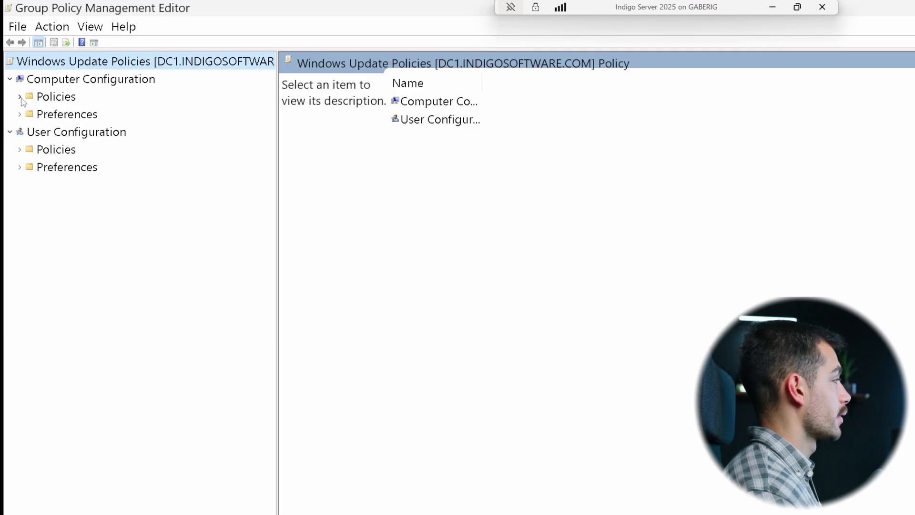
click(20, 97)
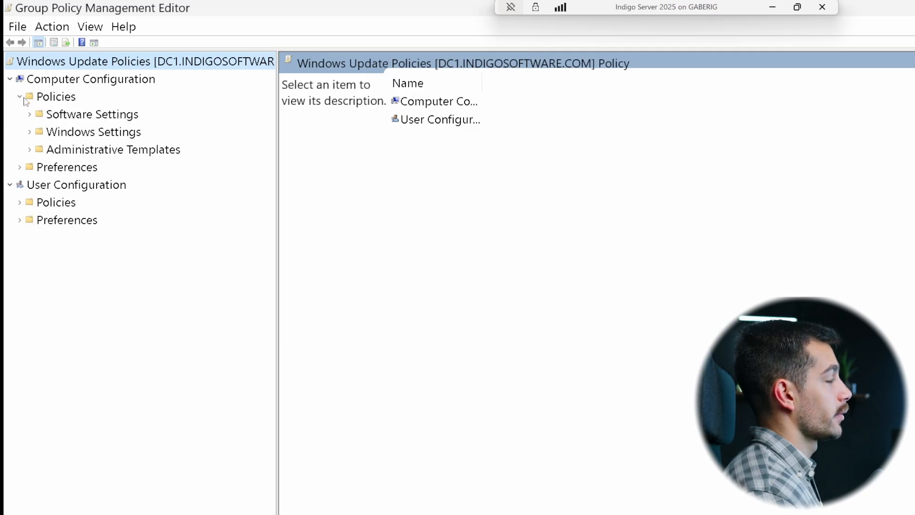
click(30, 150)
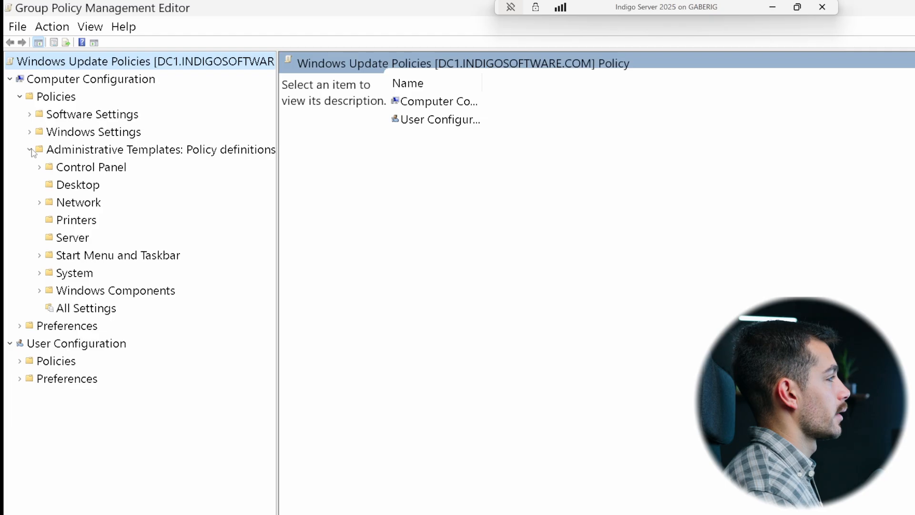
click(39, 291)
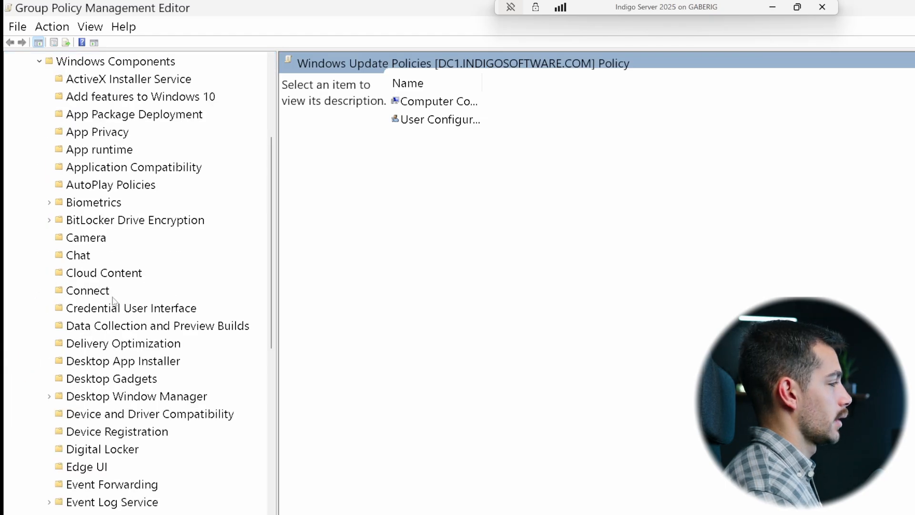
scroll(113, 301, down, 18)
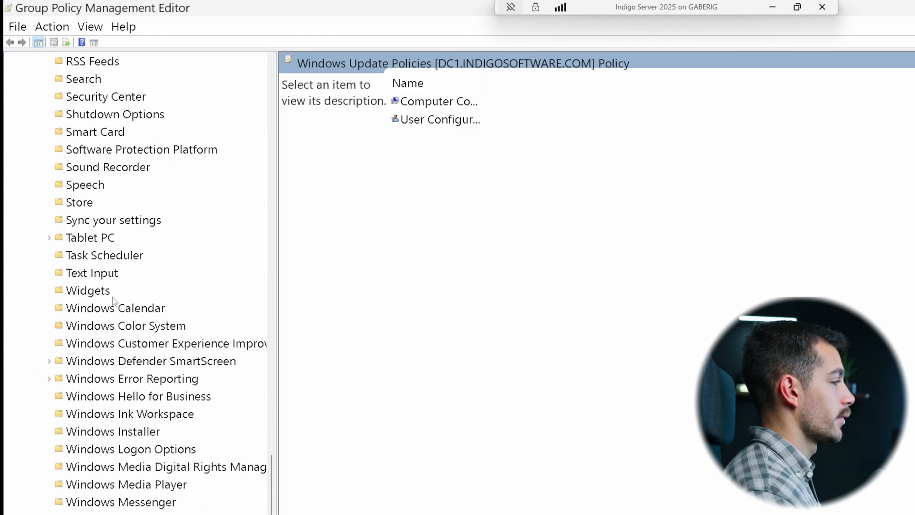
click(95, 514)
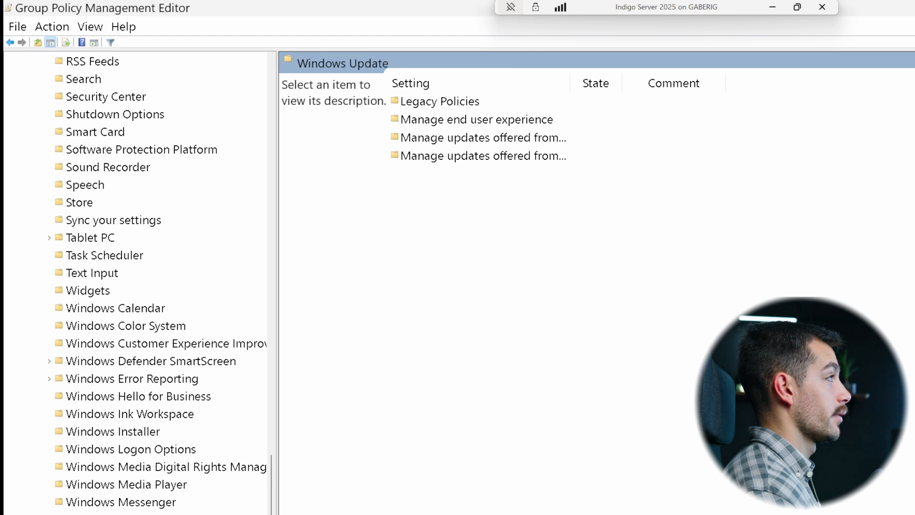
scroll(143, 282, down, 1)
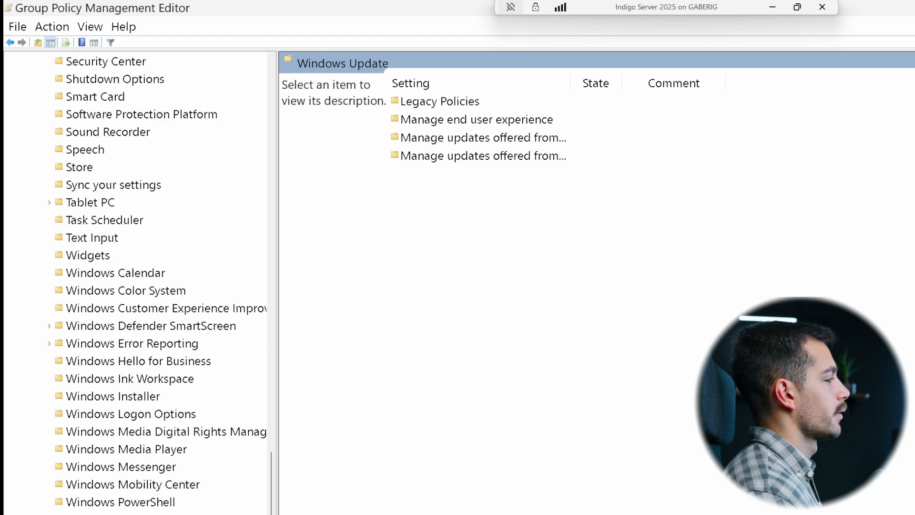
right_click(448, 101)
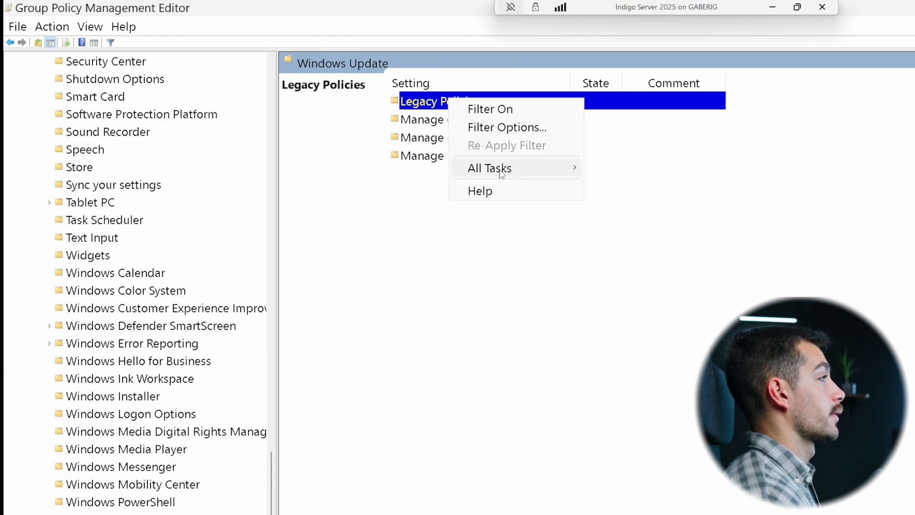
double_click(427, 103)
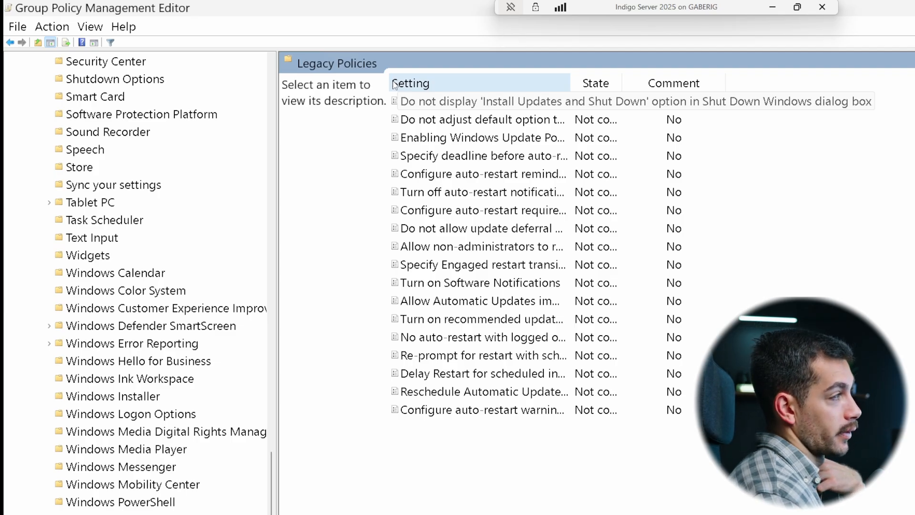
Step: Enable the Allow Automatic Updates immediate installation policy, apply it, and close the Group Policy Management Editor
click(562, 295)
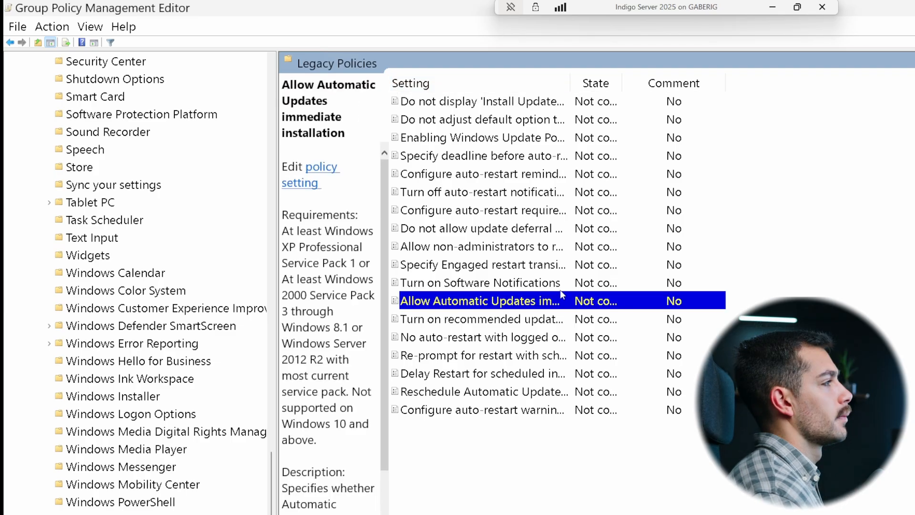
right_click(486, 303)
click(528, 310)
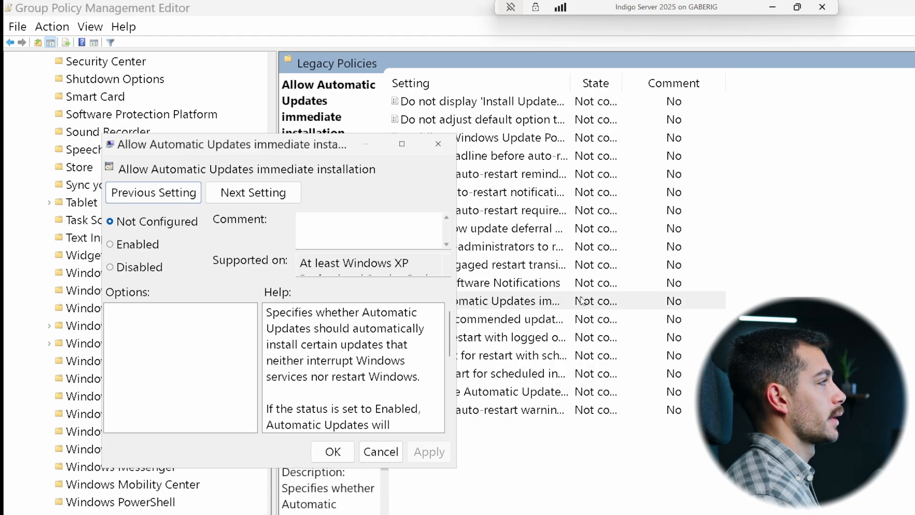
drag(191, 145, 471, 190)
click(427, 292)
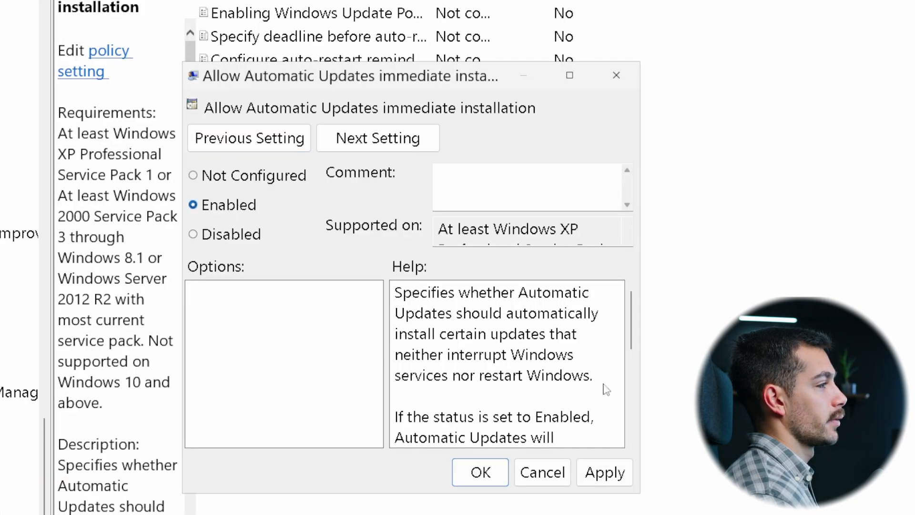
click(604, 472)
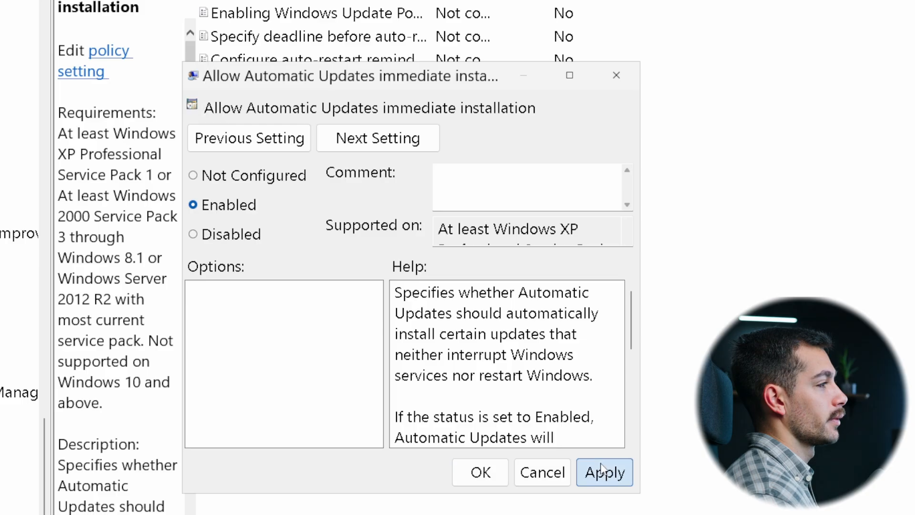
click(486, 474)
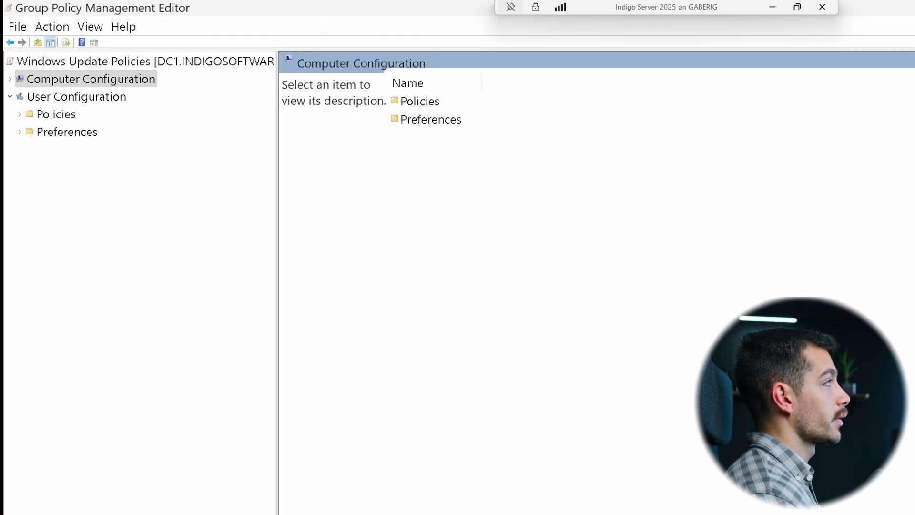
key(alt+F4)
Step: Link the existing Windows Update Policies GPO to the Indigo November Demo OU
click(793, 224)
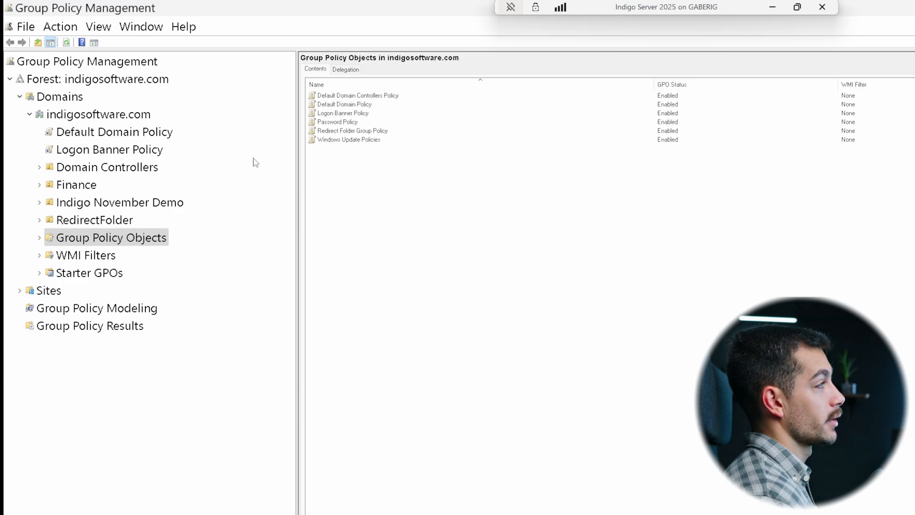
click(118, 201)
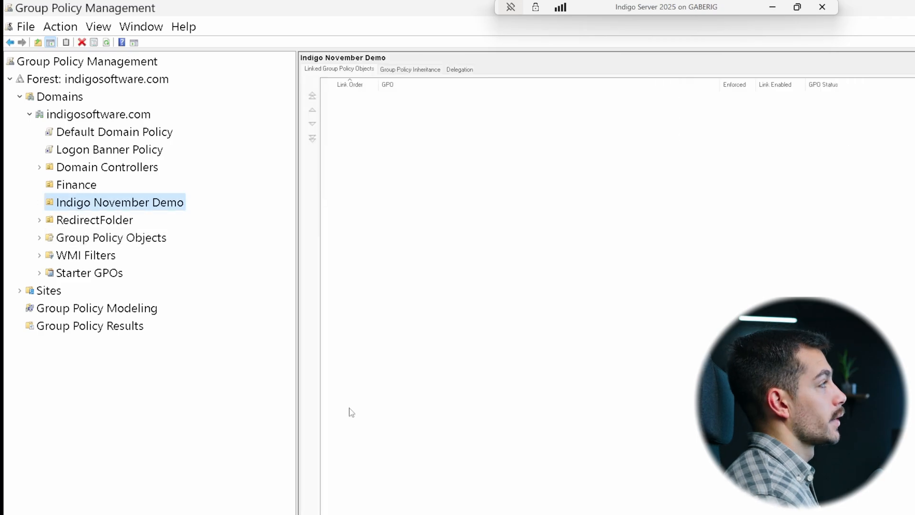
right_click(90, 206)
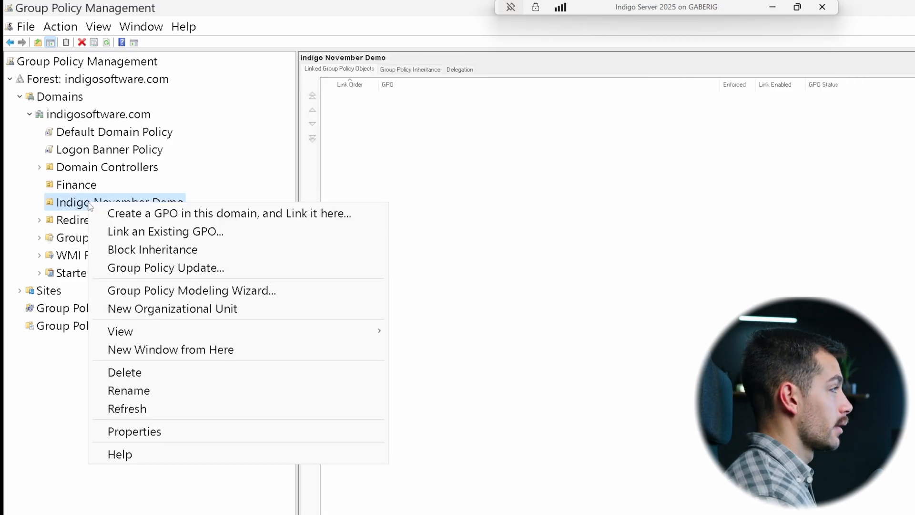
click(152, 232)
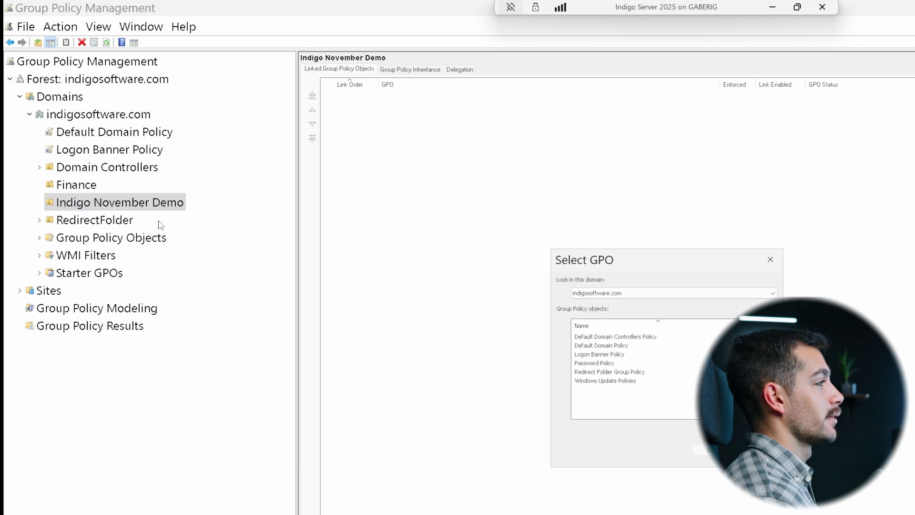
click(613, 382)
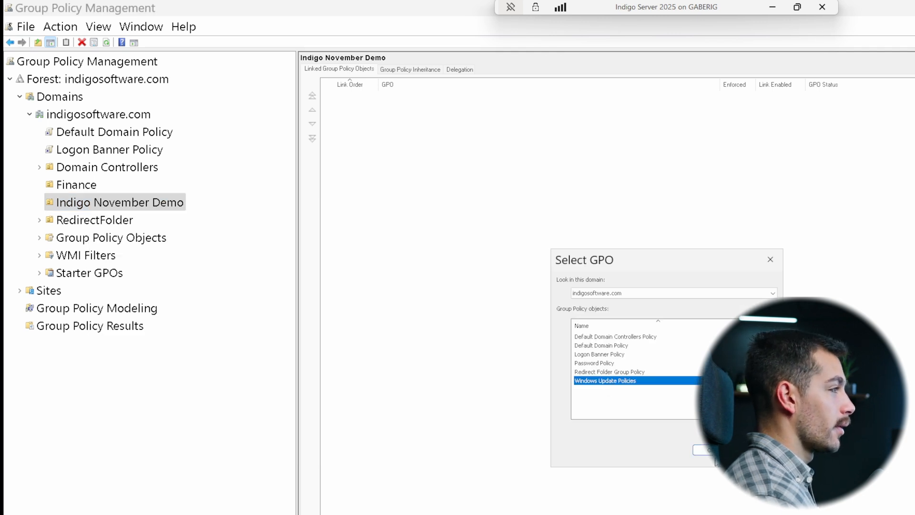
key(Return)
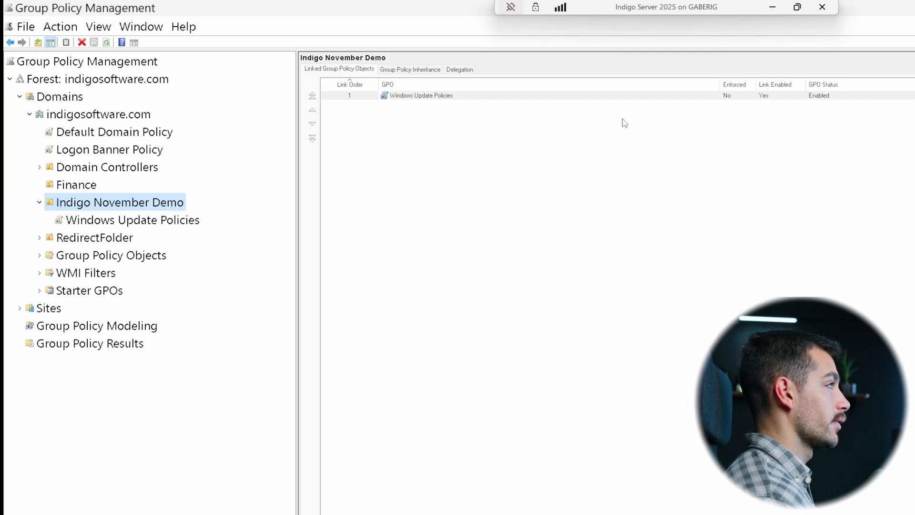
Step: Switch to Active Directory Users and Computers and start a new user in Indigo November Demo, entering the user's first name and logon name
click(477, 513)
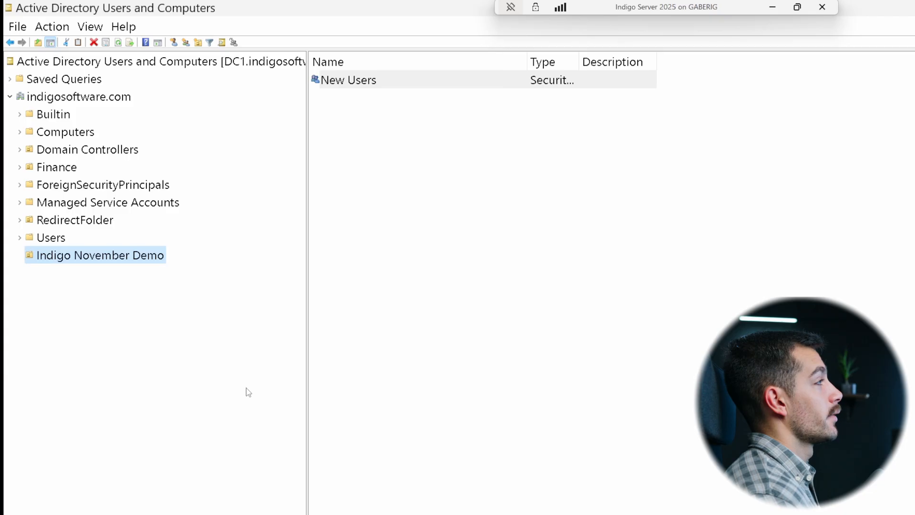
click(354, 82)
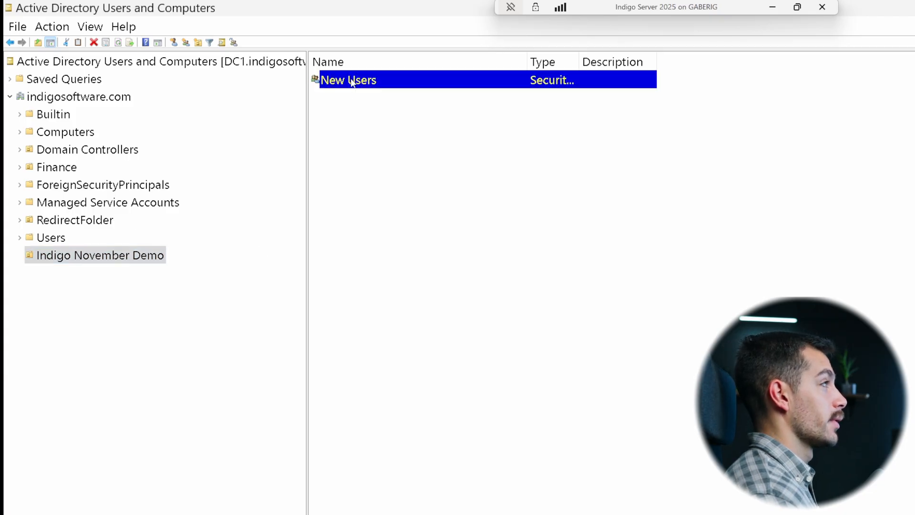
click(360, 82)
click(362, 184)
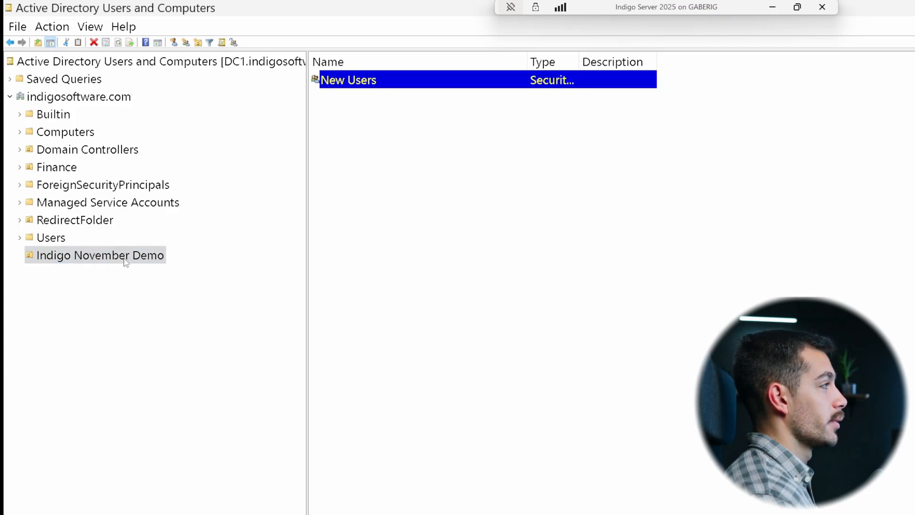
right_click(429, 136)
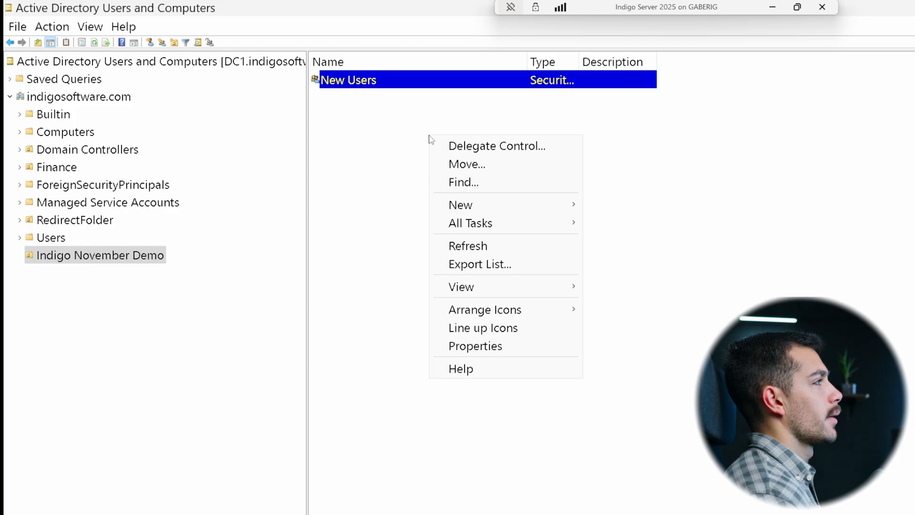
right_click(366, 150)
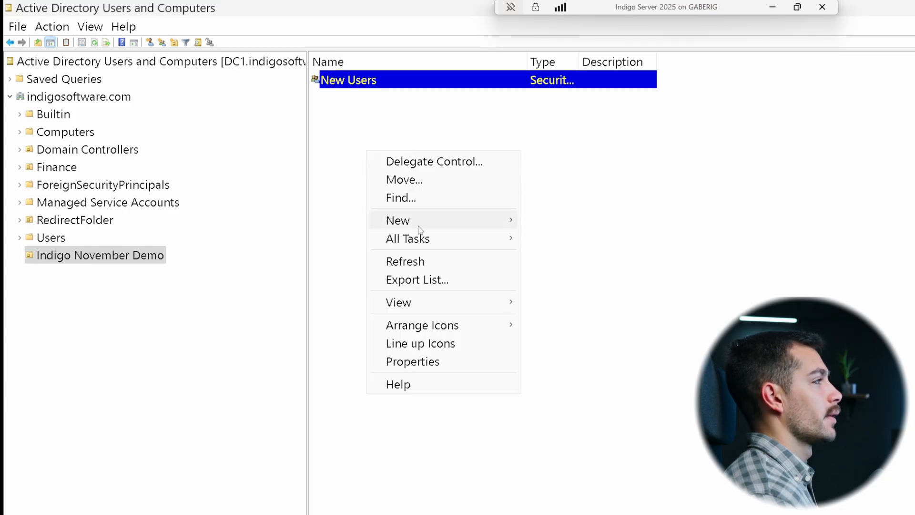
mouse_move(419, 229)
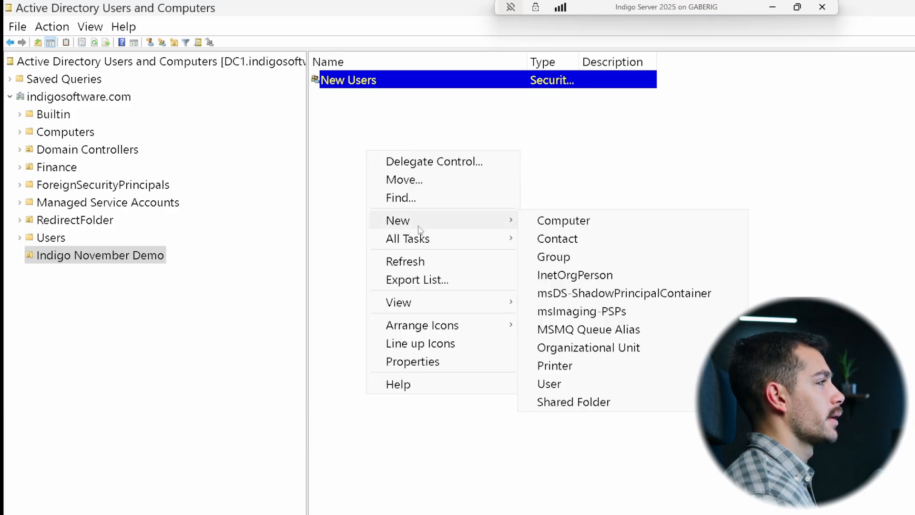
click(549, 384)
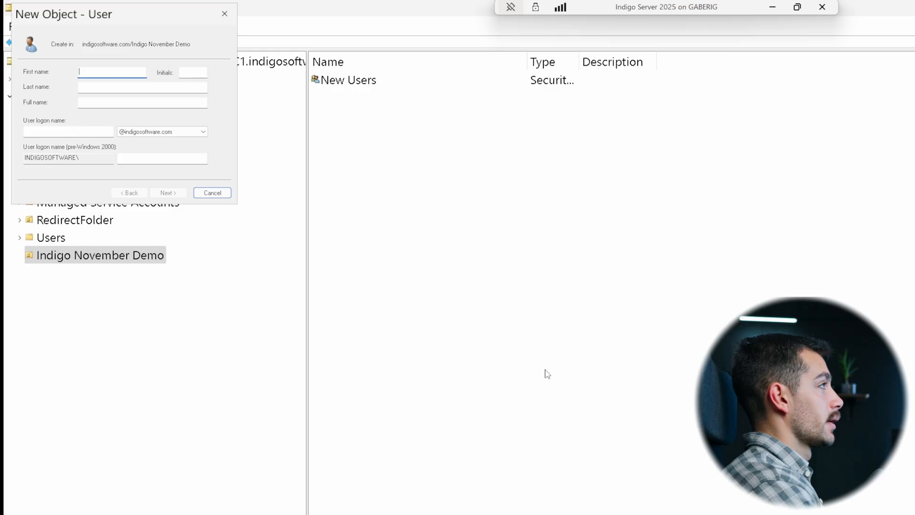
text(Dan)
click(69, 132)
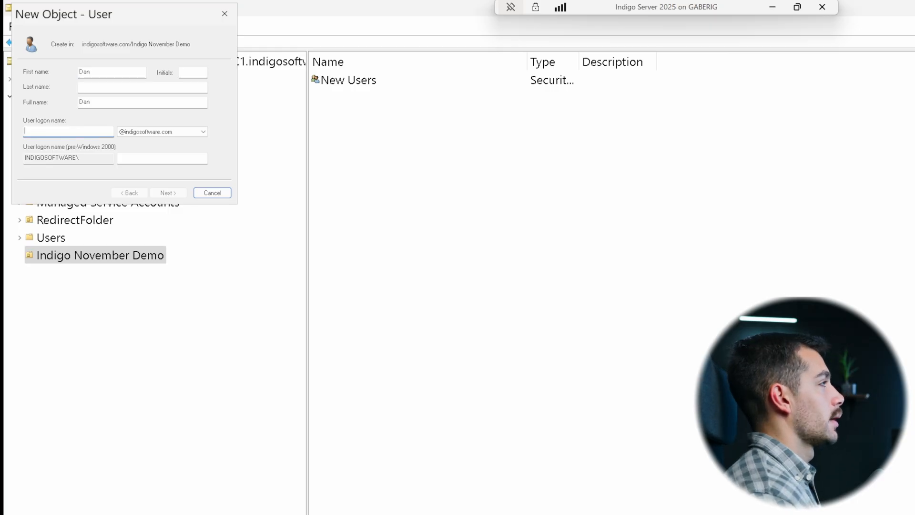
text(dan)
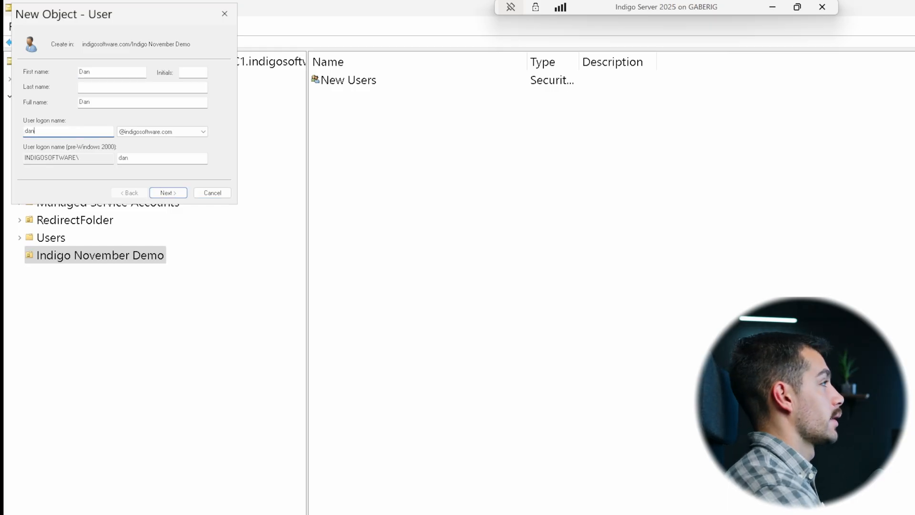
click(168, 193)
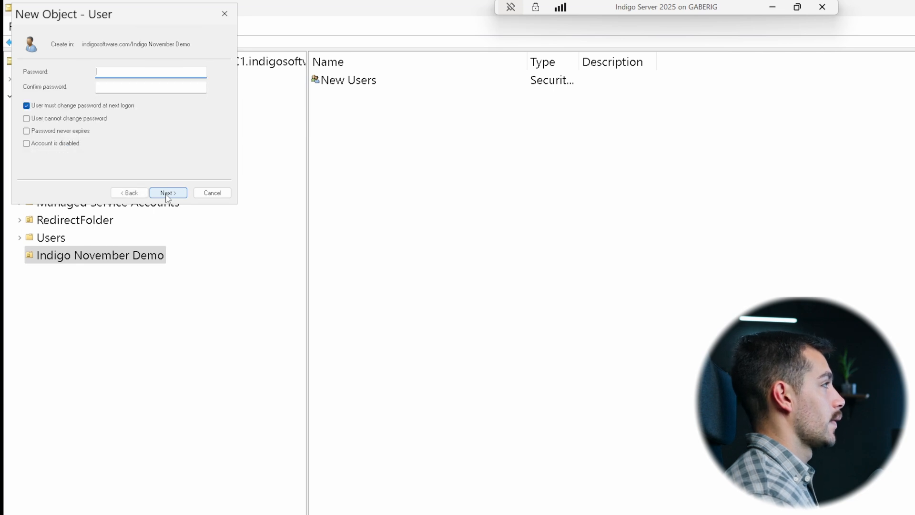
Step: Clear the change-password-at-next-logon option, check user cannot change password and password never expires, enter the account password, and finish
click(61, 106)
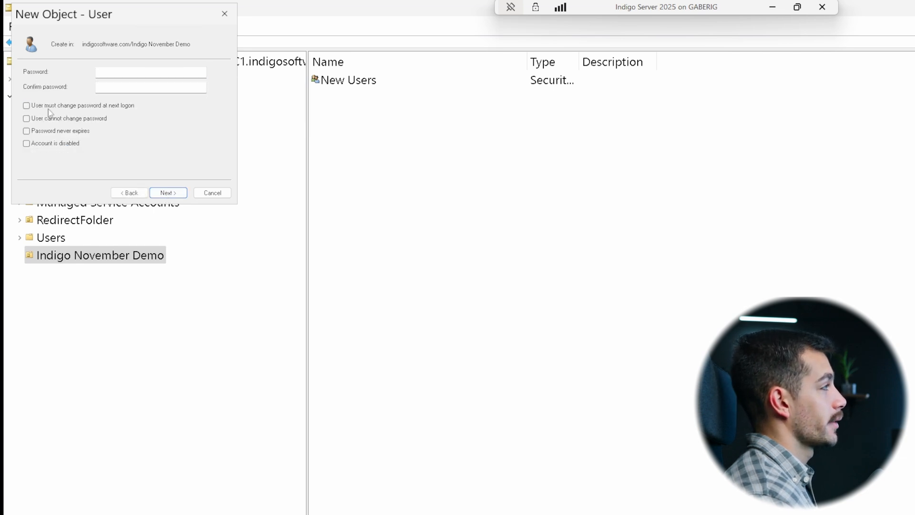
click(49, 117)
click(48, 132)
click(143, 72)
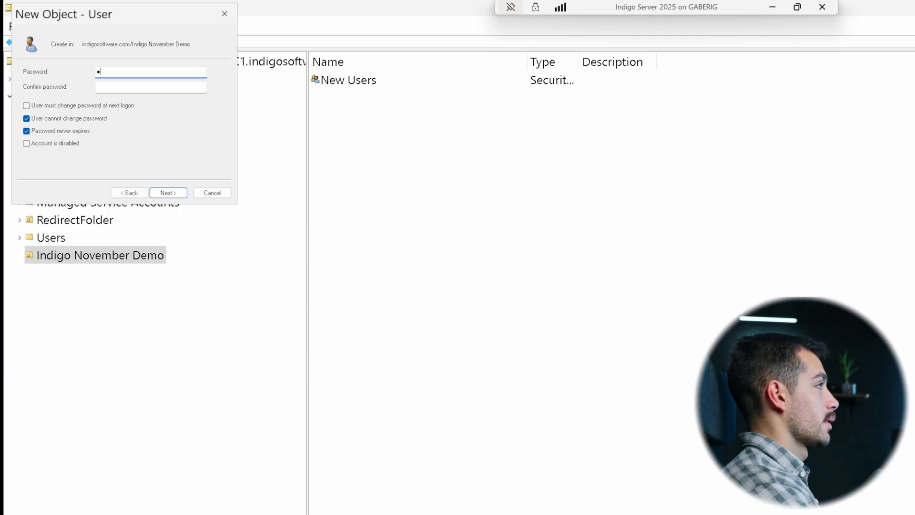
key(Return)
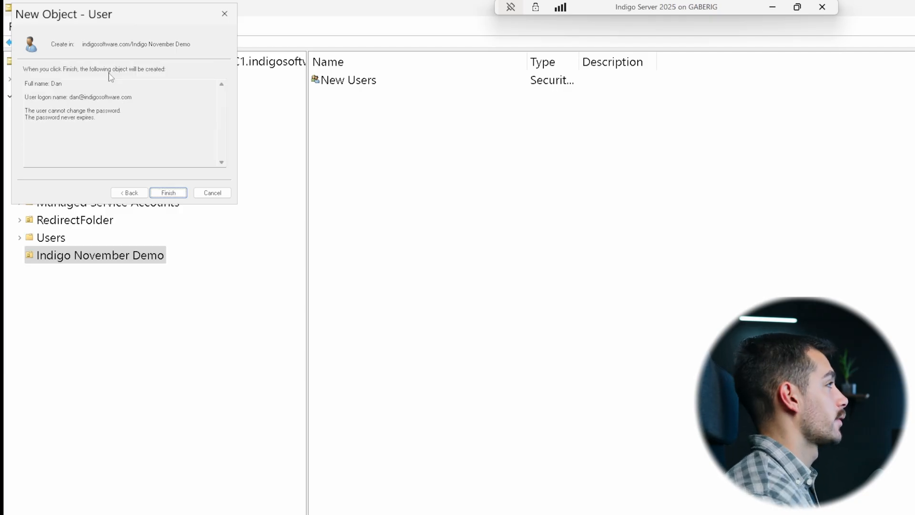
click(175, 194)
Step: Open the properties of the New Users group
click(342, 99)
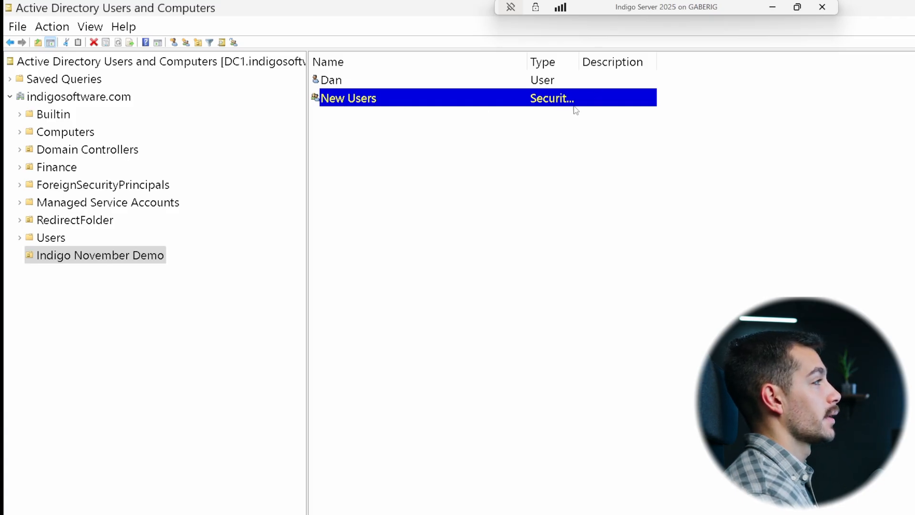
click(366, 82)
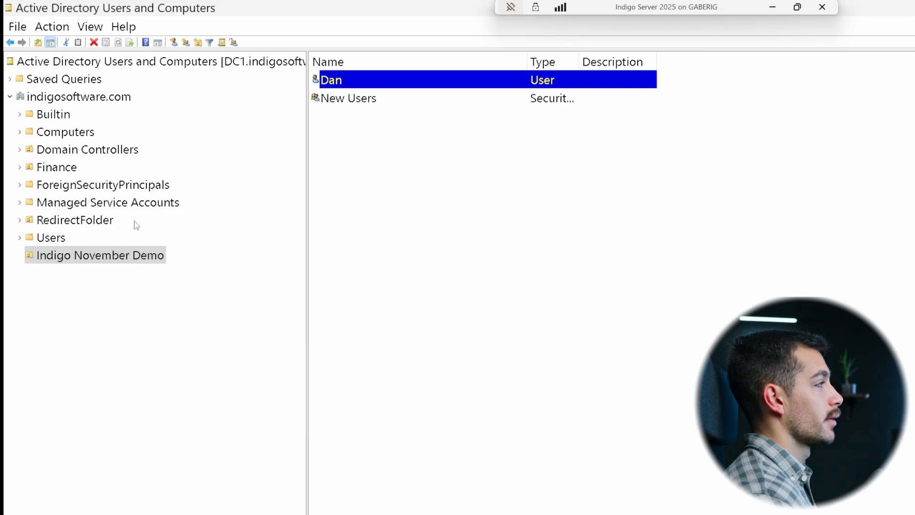
double_click(340, 98)
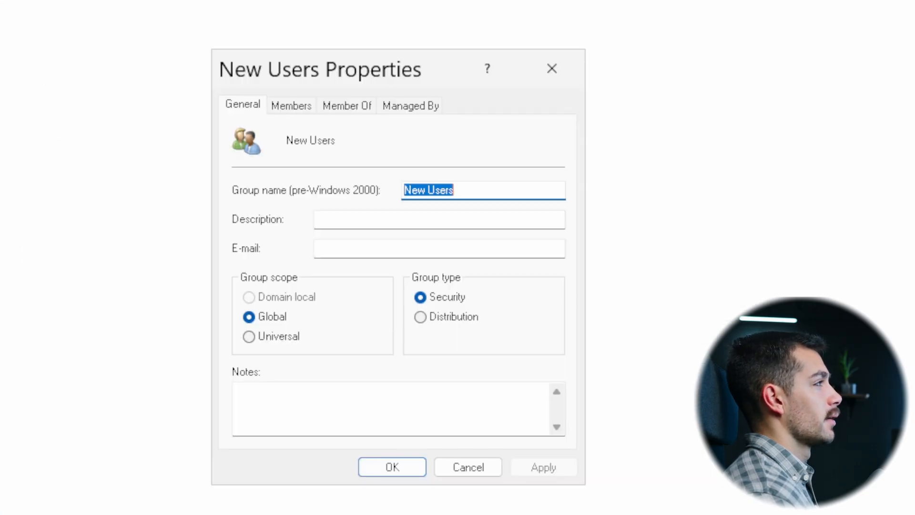
Step: Add the newly created user to the New Users group's members and close the group properties
click(290, 107)
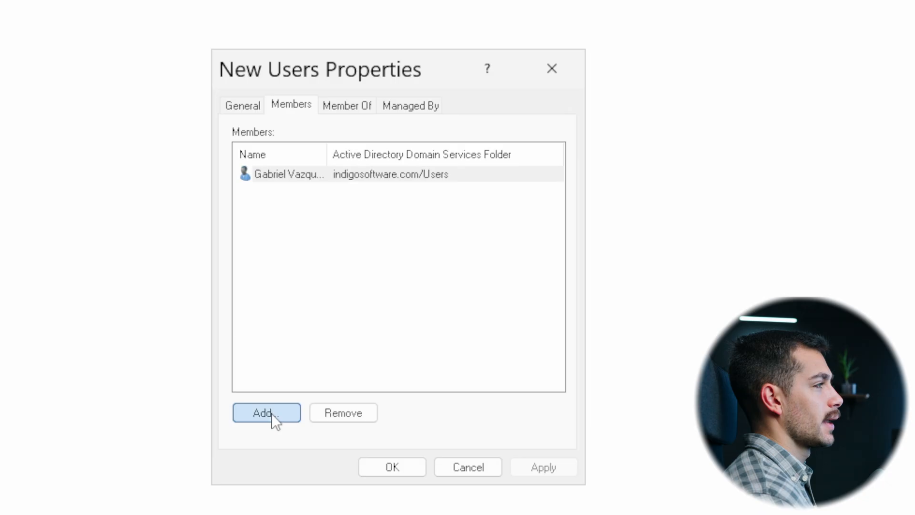
click(268, 413)
text(dan)
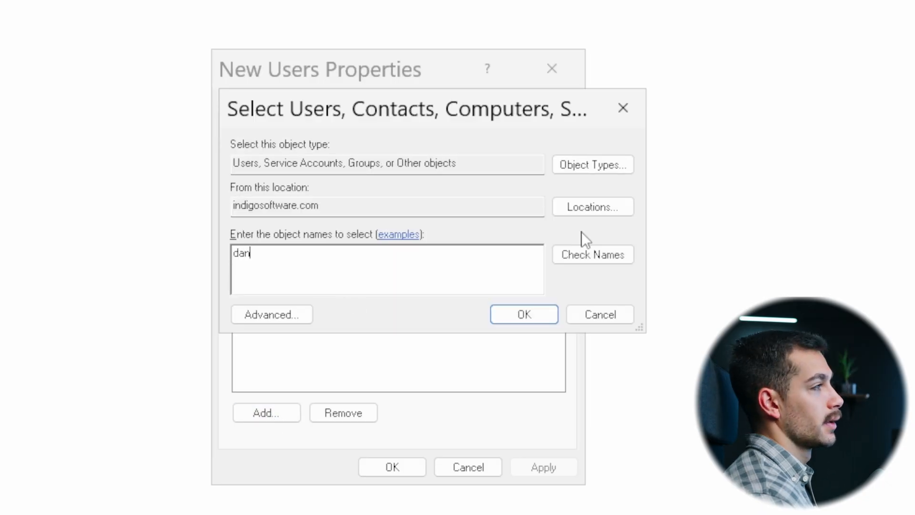
click(582, 257)
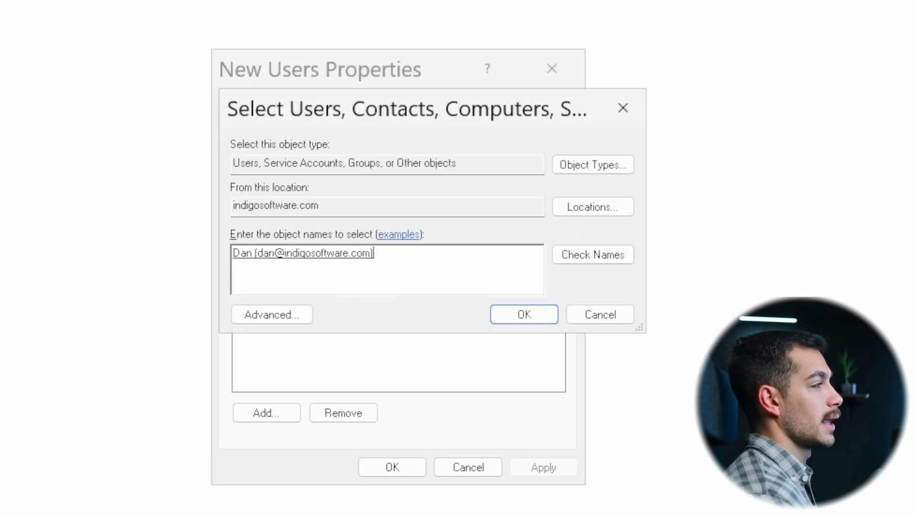
click(542, 315)
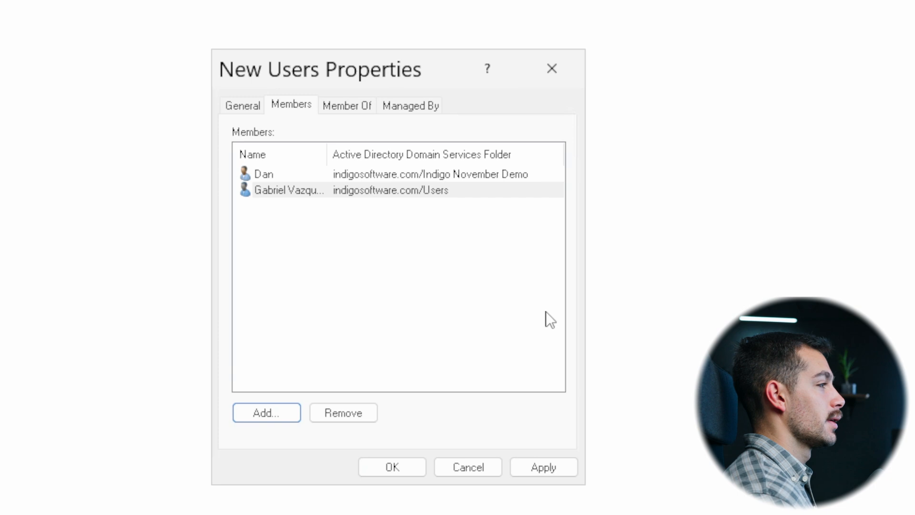
click(390, 467)
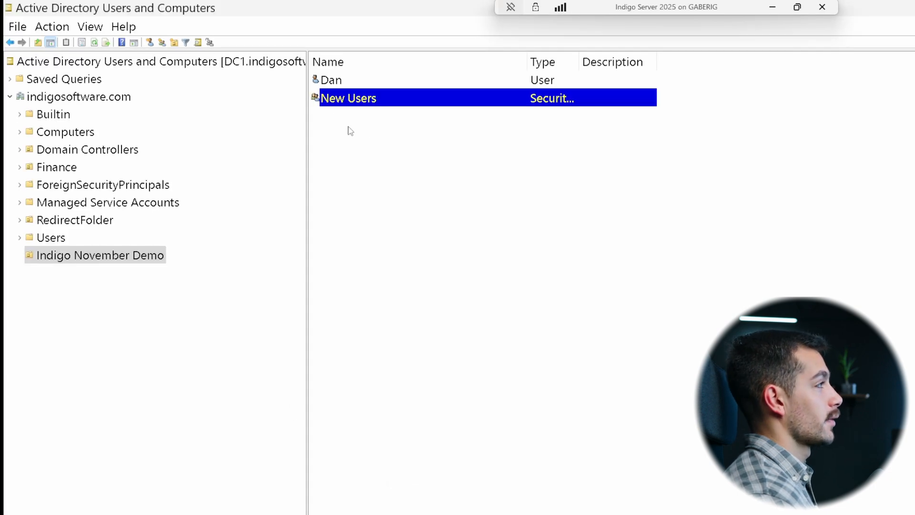
Step: Delete the newly created user account from the Indigo November Demo OU
click(355, 80)
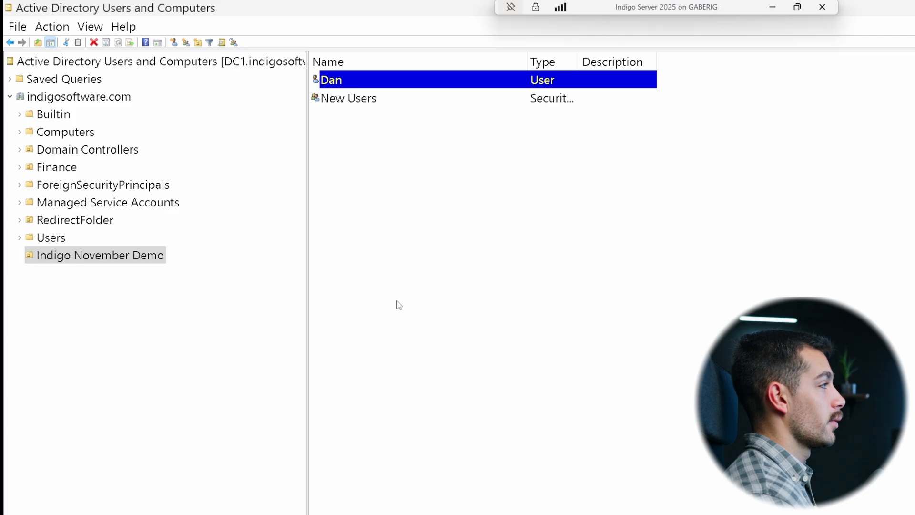
click(160, 288)
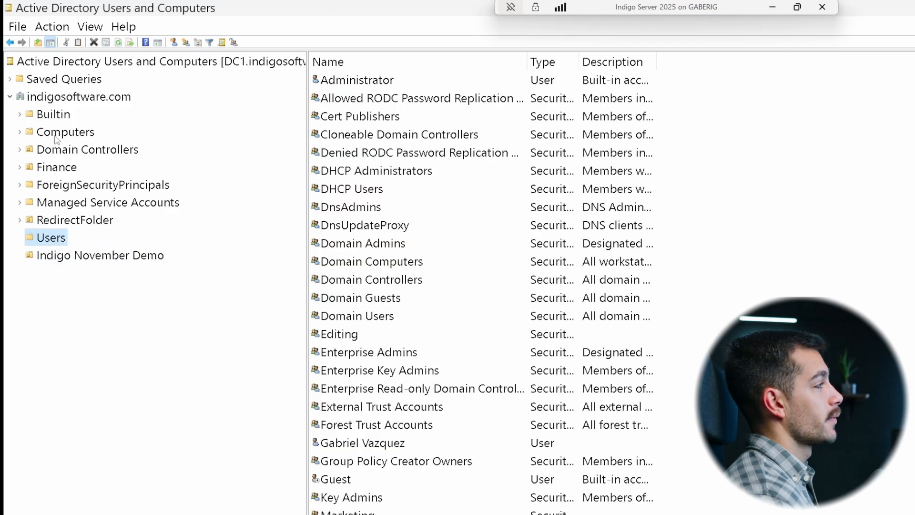
click(93, 255)
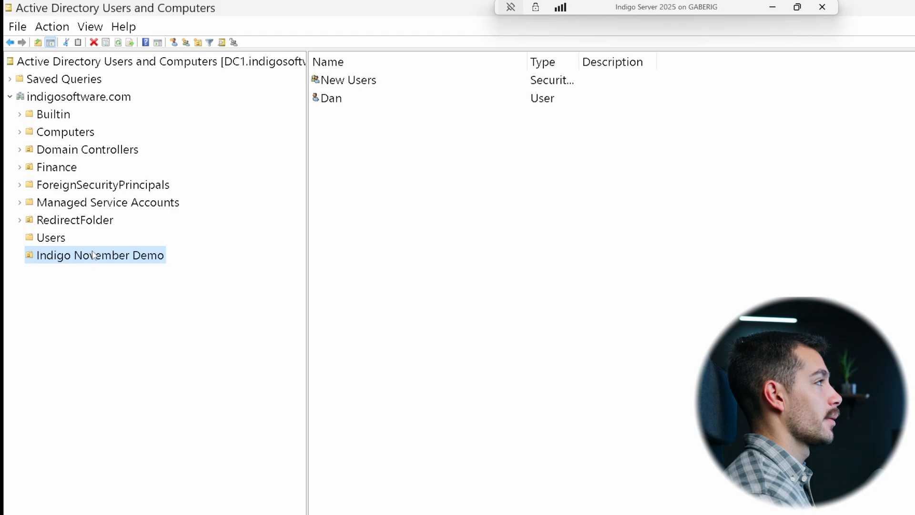
right_click(333, 99)
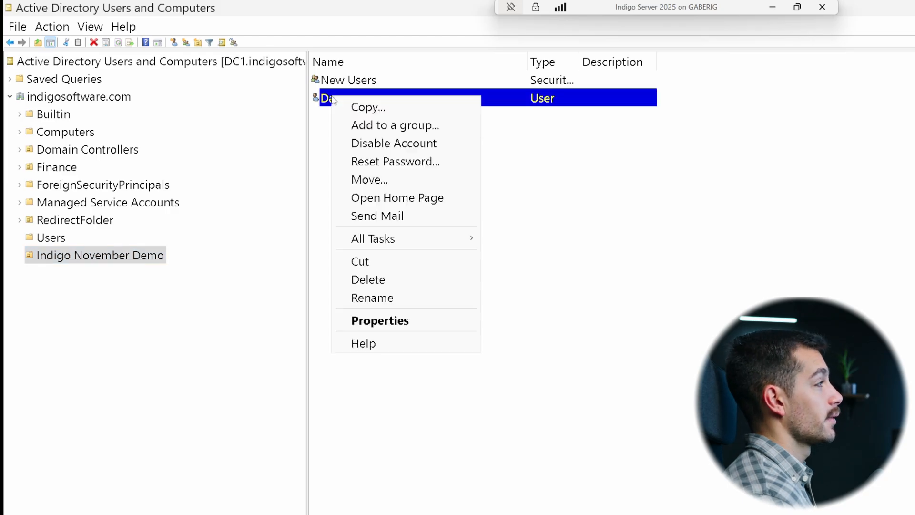
click(368, 280)
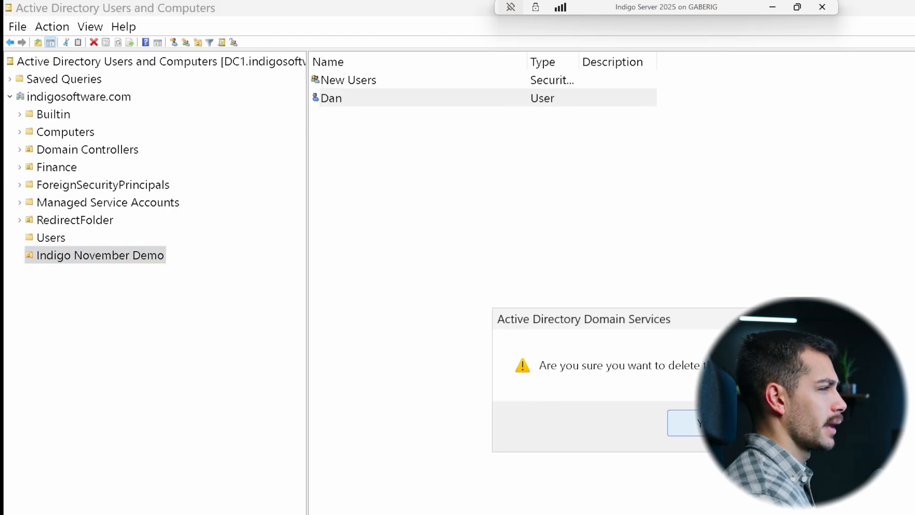
click(691, 422)
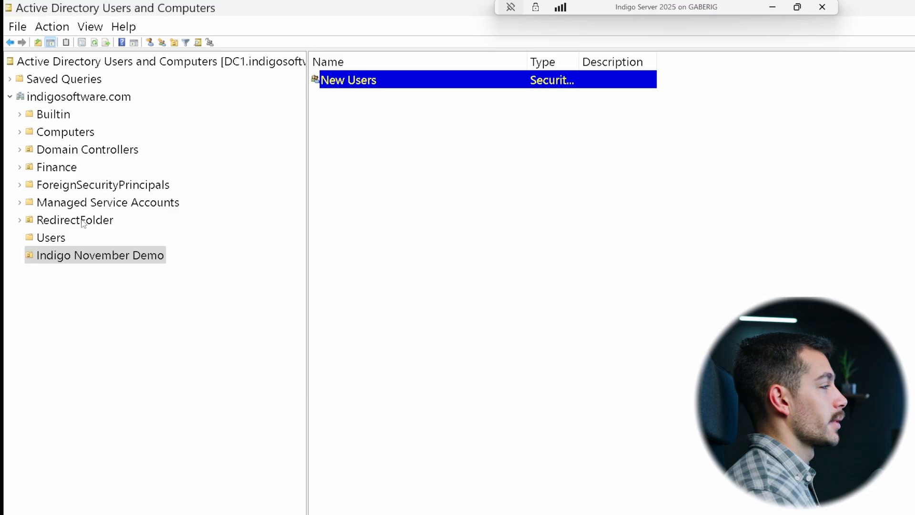
Step: Review the New Users group's member list
click(51, 238)
right_click(363, 414)
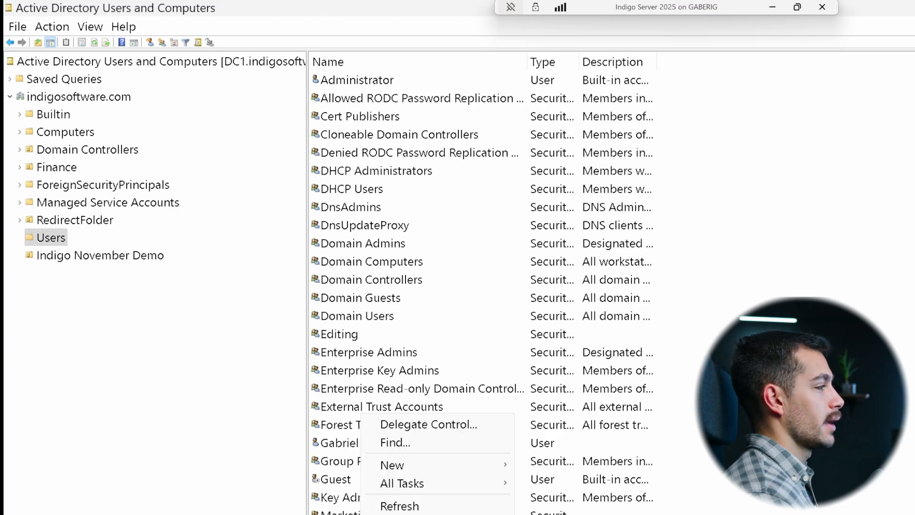
mouse_move(410, 473)
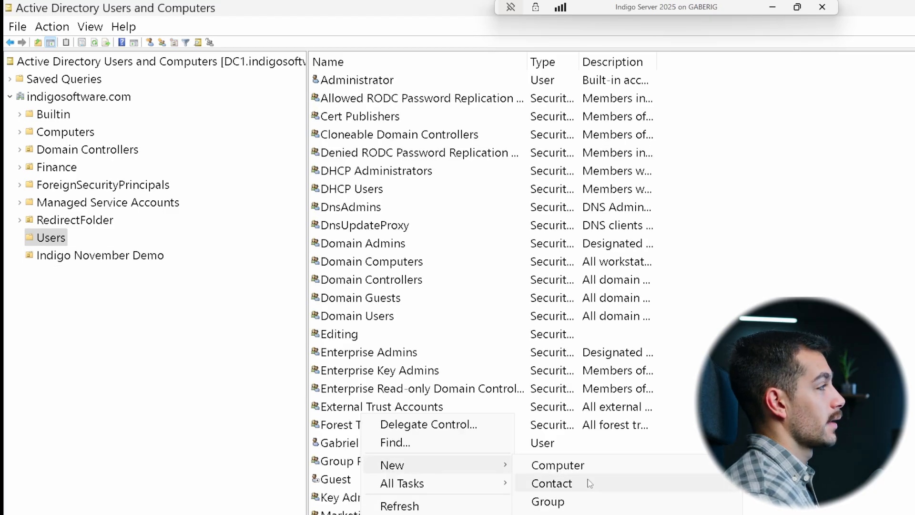
click(589, 514)
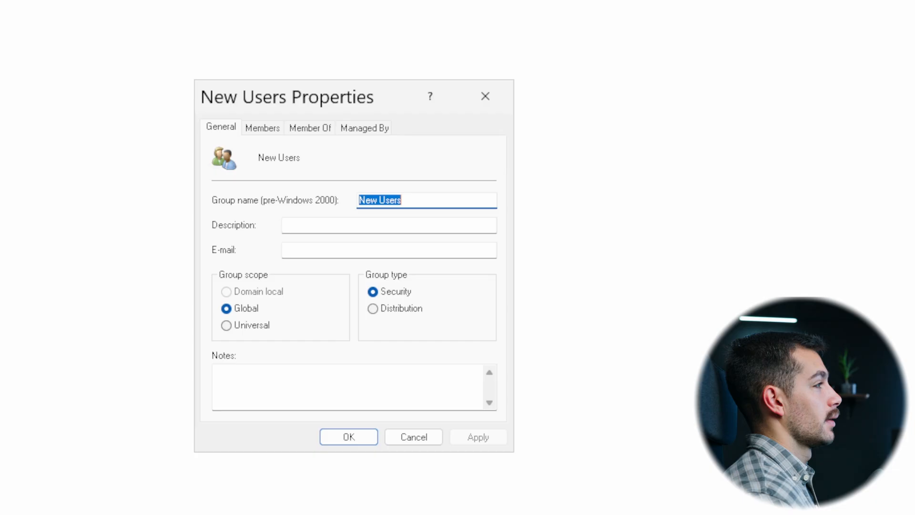
click(263, 127)
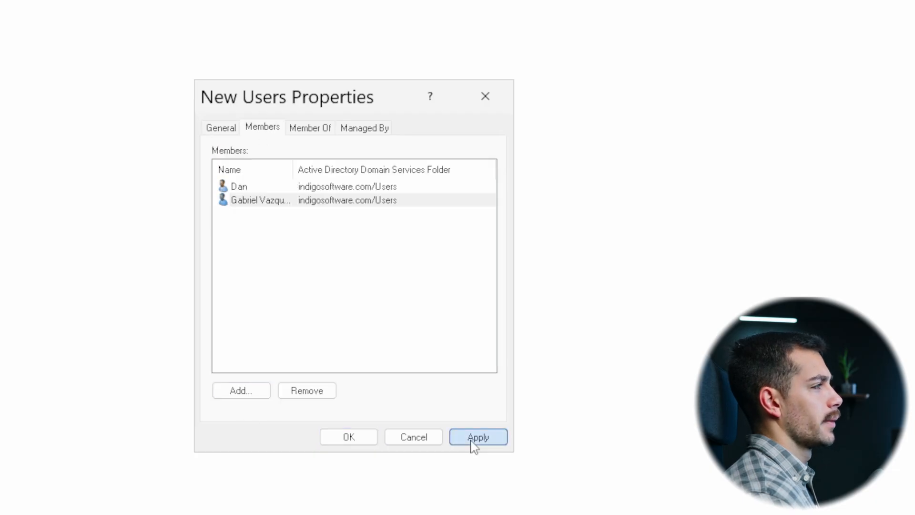
click(475, 438)
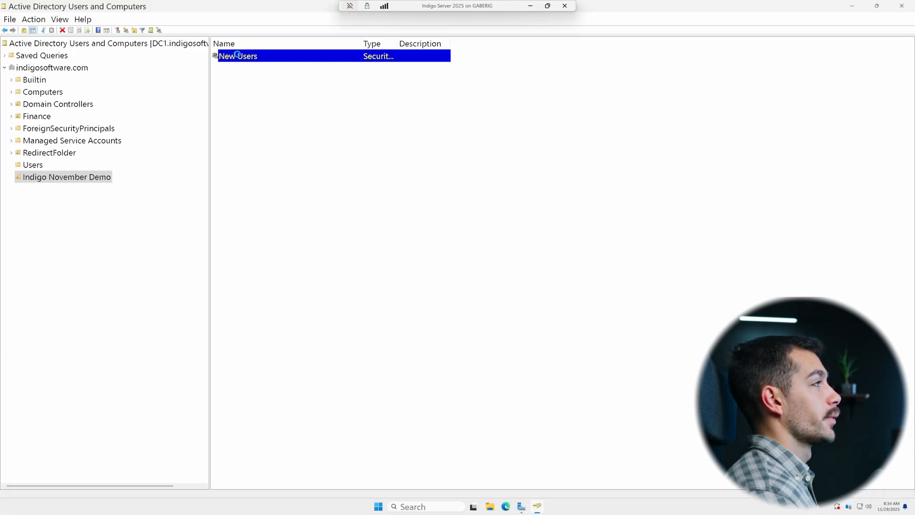
right_click(241, 56)
click(395, 148)
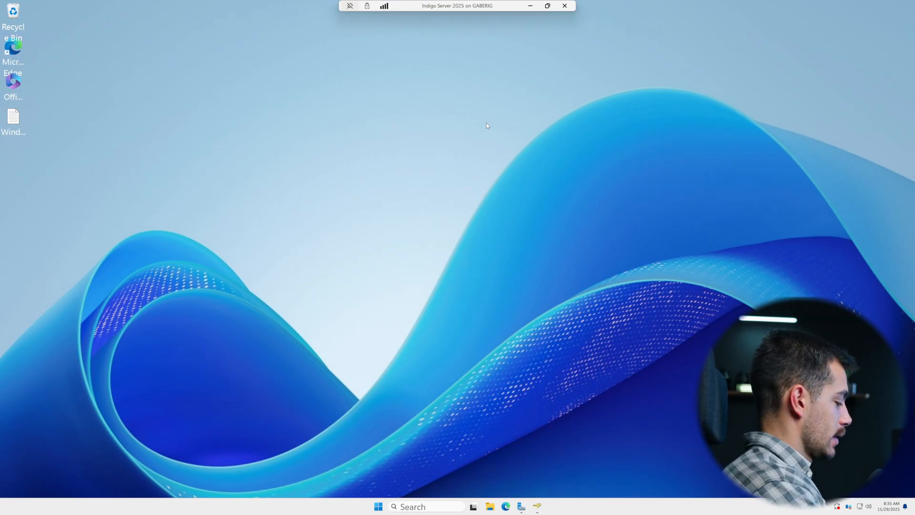
Step: Open Remote Desktop settings and remove the listed user from Remote Desktop Users, then close Settings
key(super+i)
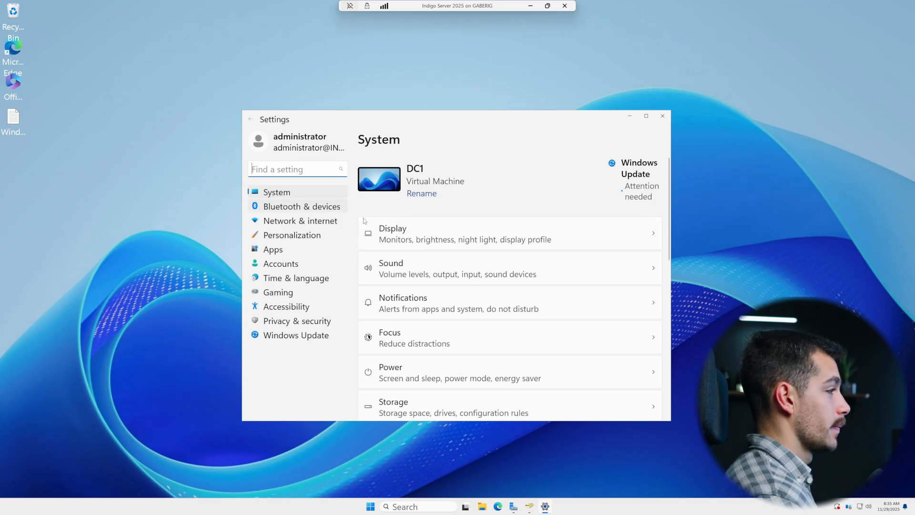
scroll(495, 283, down, 7)
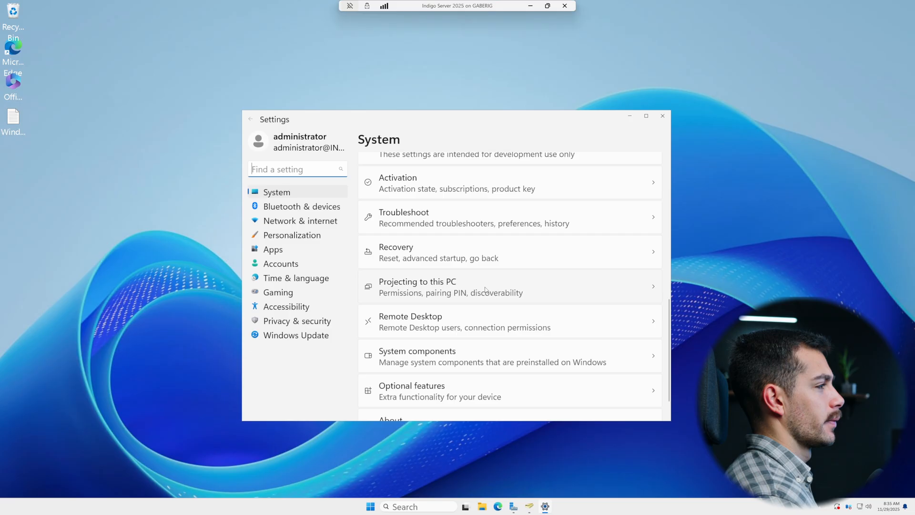
click(432, 322)
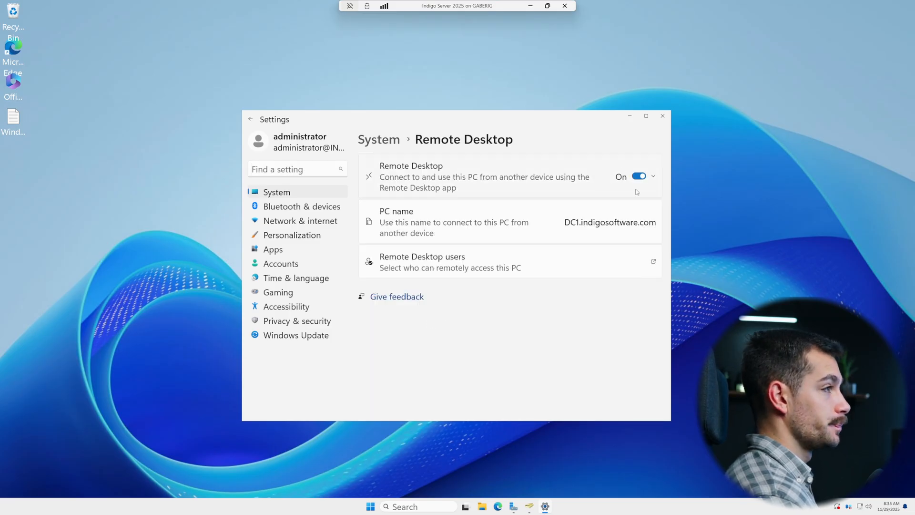
click(653, 177)
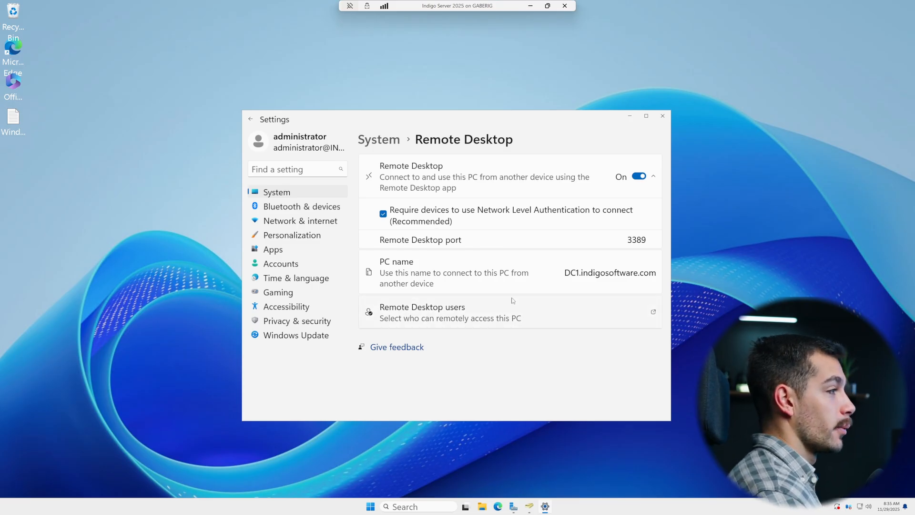
click(445, 312)
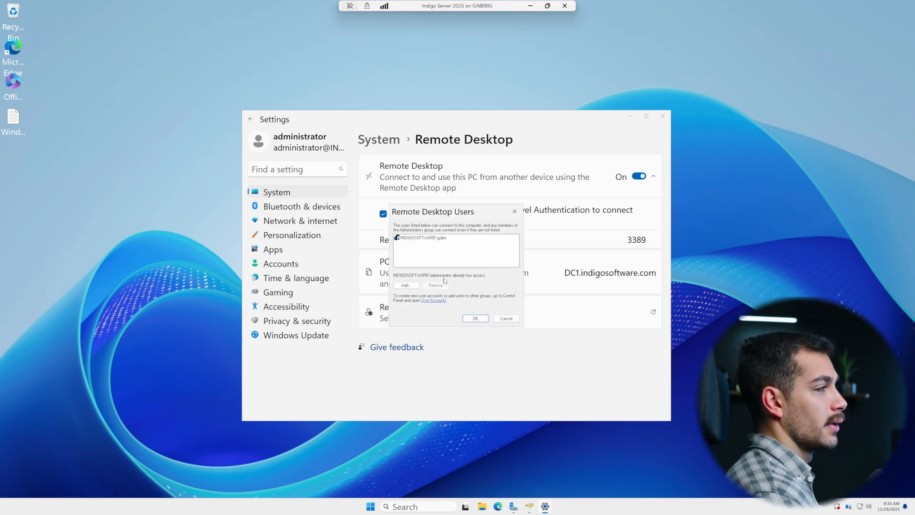
click(440, 238)
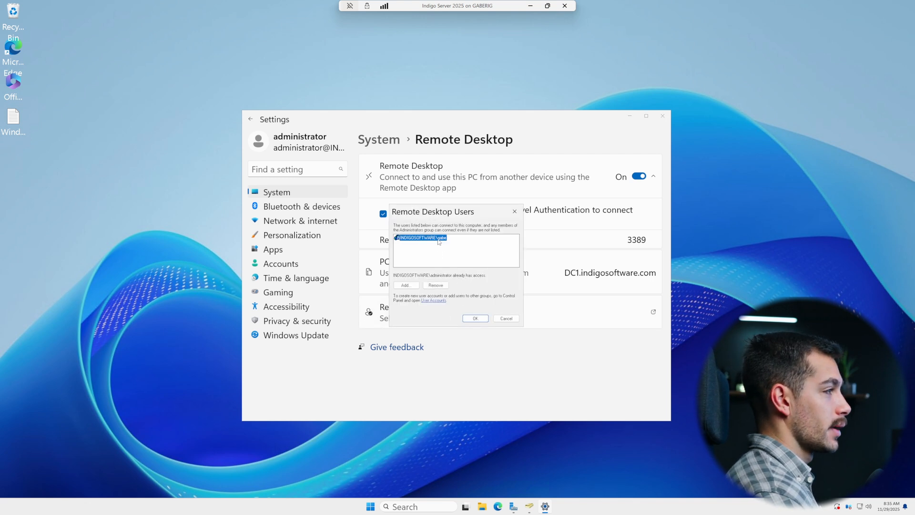
click(466, 246)
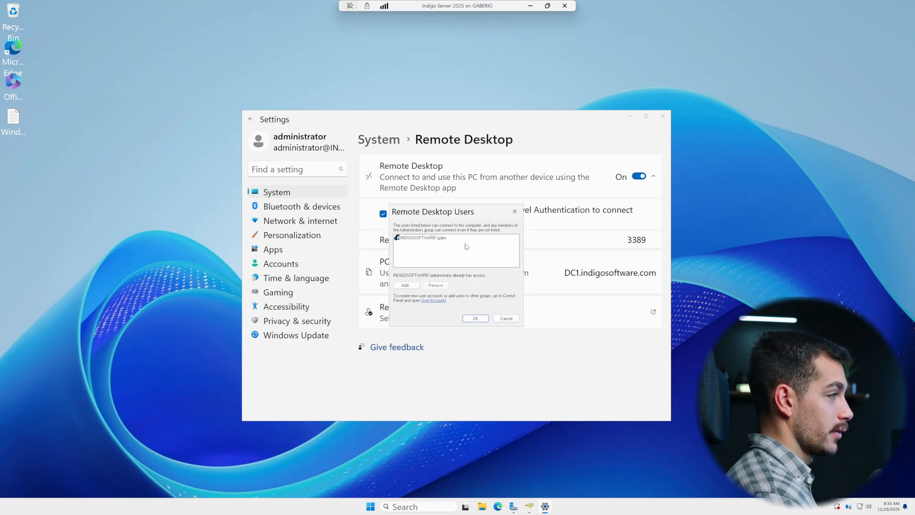
click(437, 238)
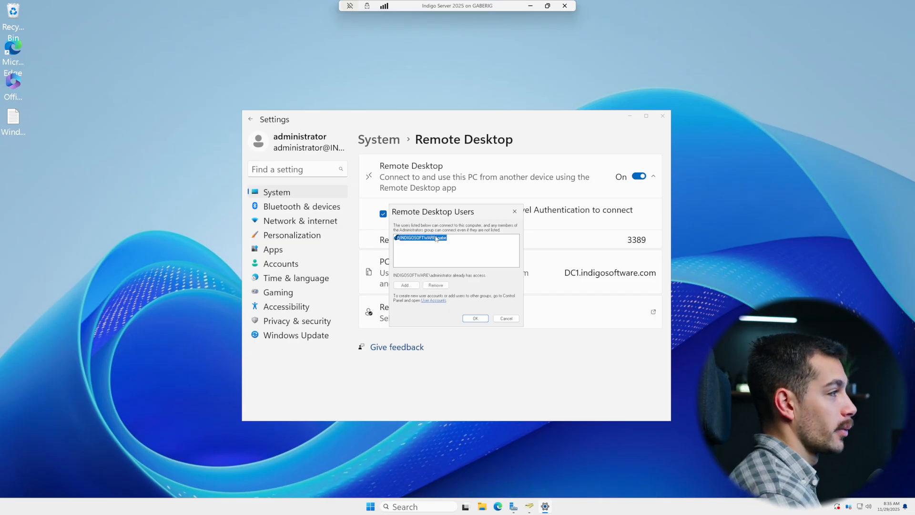
click(444, 288)
click(475, 318)
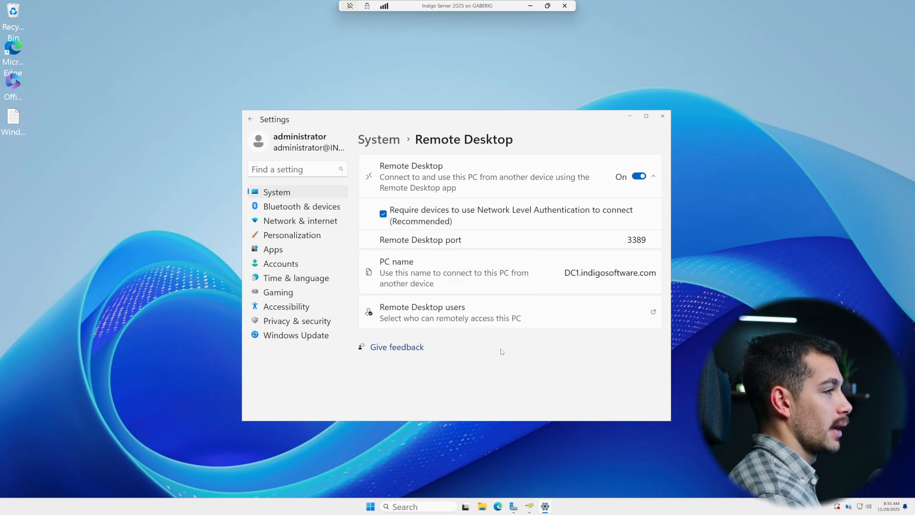
click(662, 117)
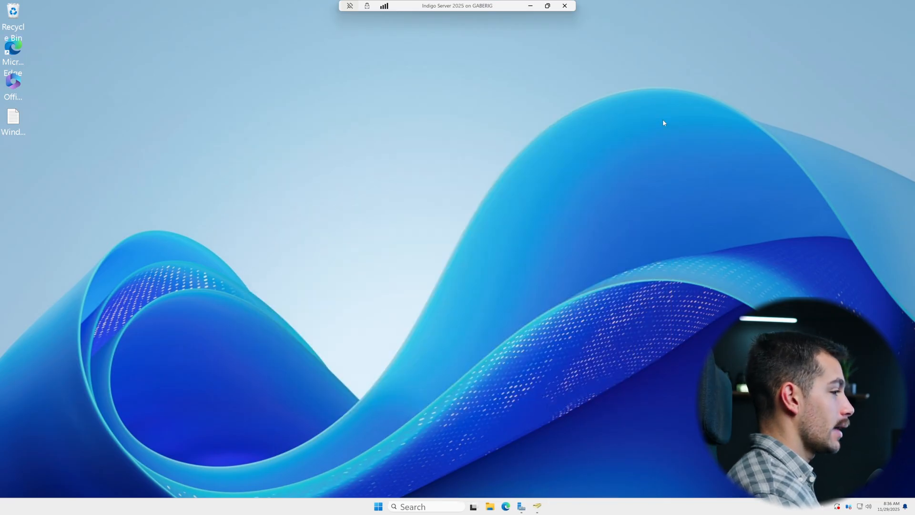
Step: Open the Add Roles and Features wizard and review the installed server roles
click(523, 506)
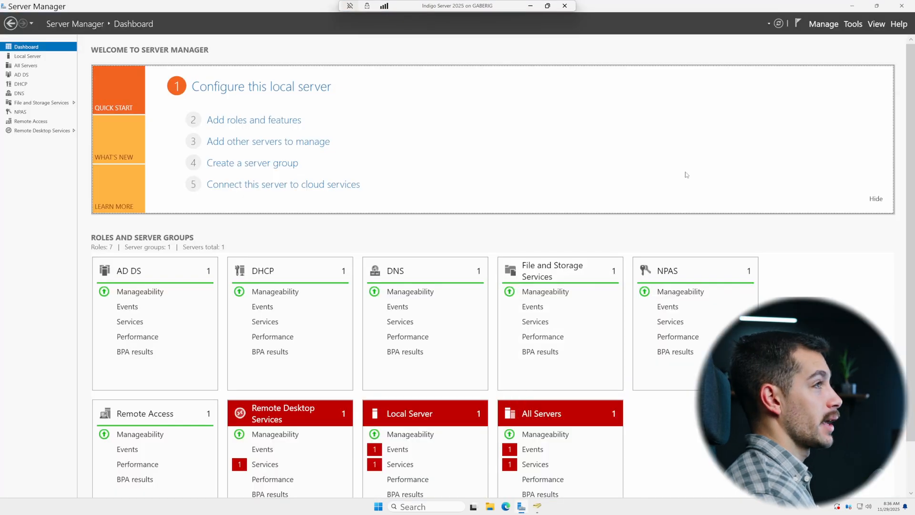
click(822, 26)
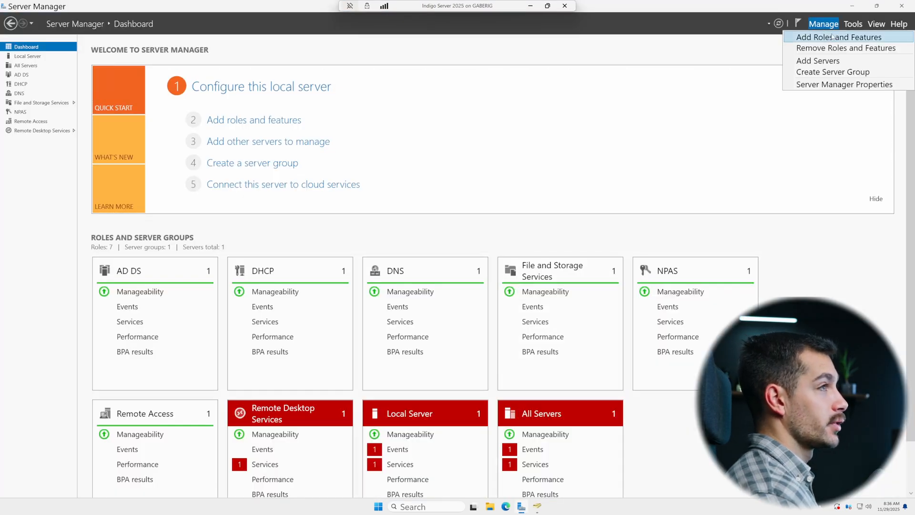
click(830, 38)
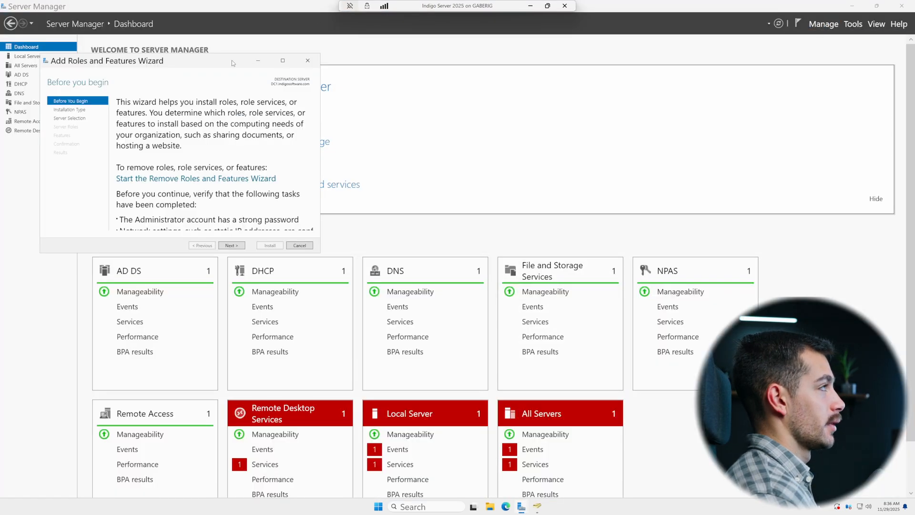
click(482, 363)
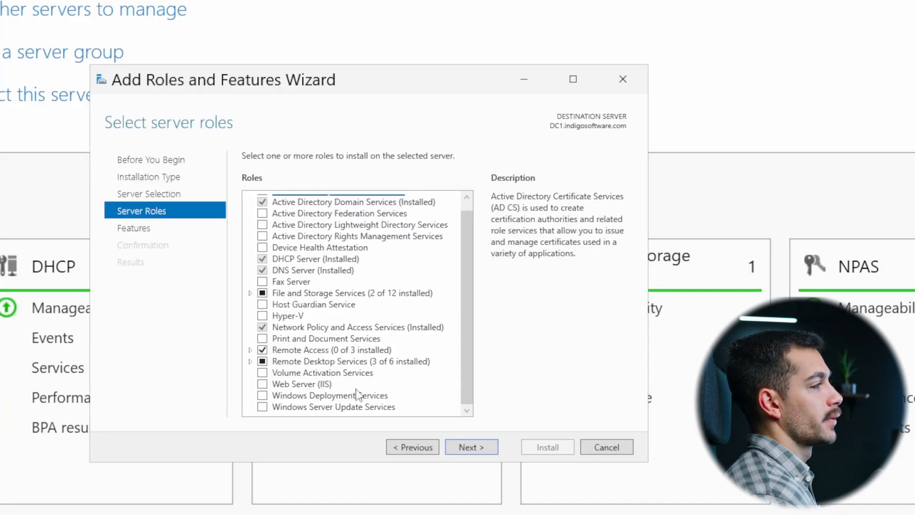
scroll(354, 377, up, 1)
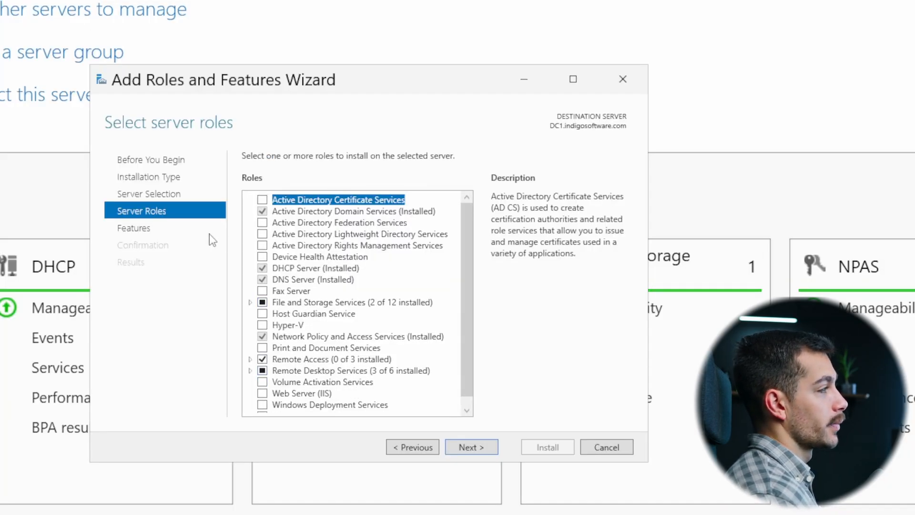
click(472, 448)
Step: Scroll through the available features list, then cancel the wizard
scroll(341, 377, down, 3)
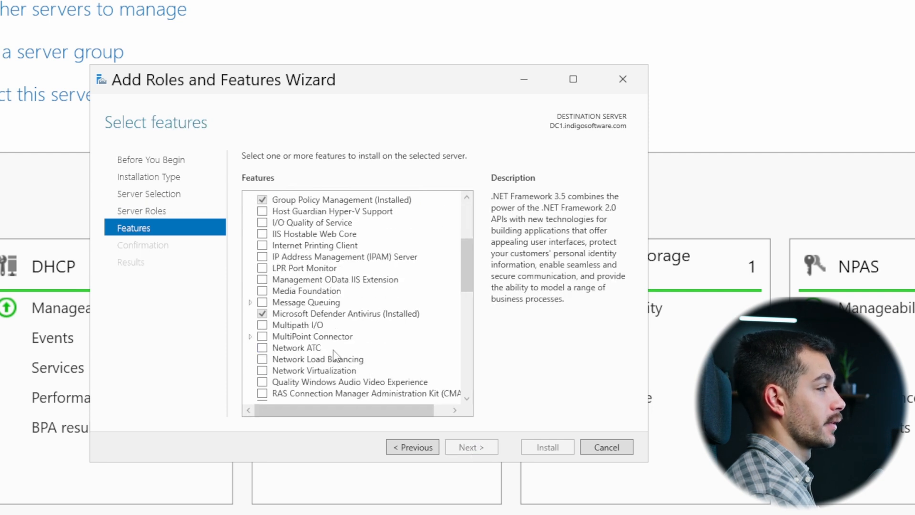
scroll(334, 353, up, 3)
scroll(332, 351, down, 14)
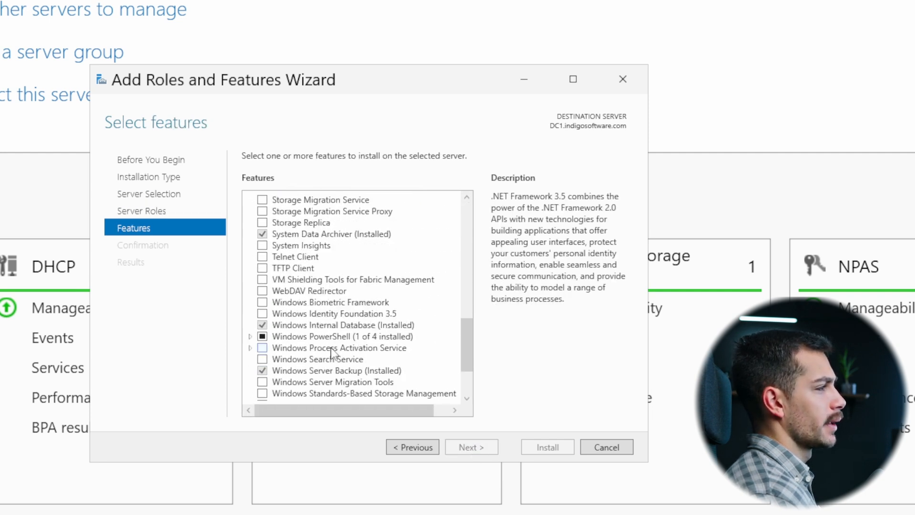
scroll(322, 355, down, 3)
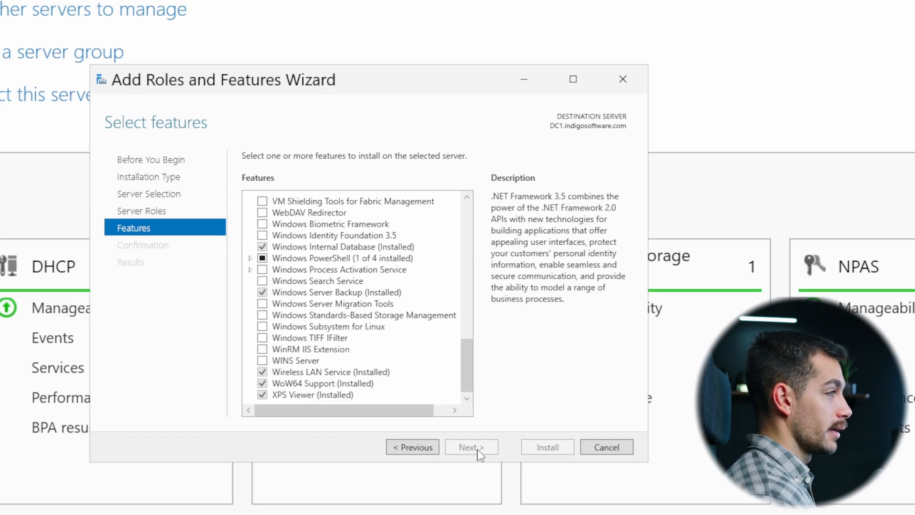
click(607, 448)
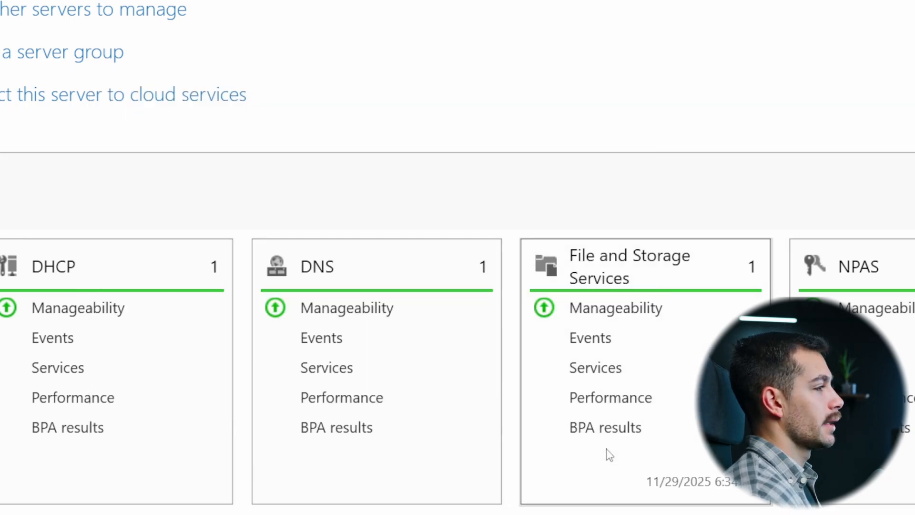
Step: Open Windows Server Backup and widen the Actions pane
key(super)
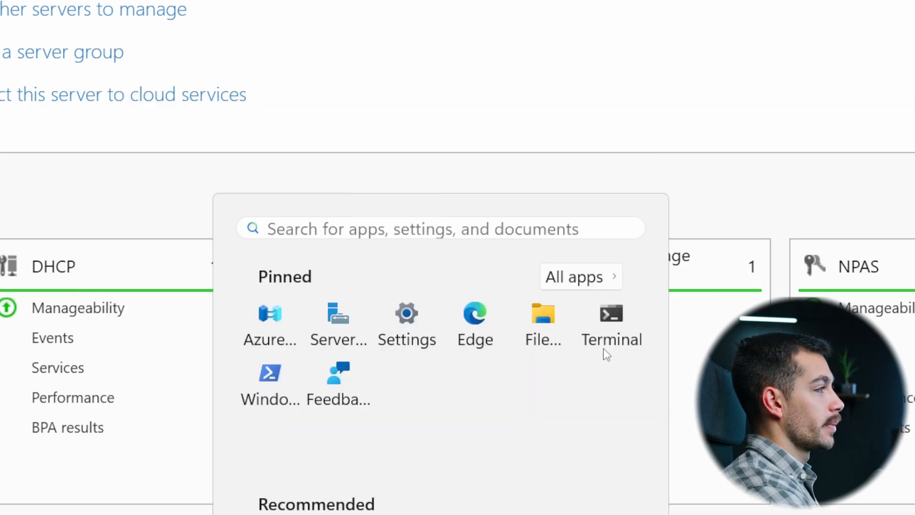
text(windows serv)
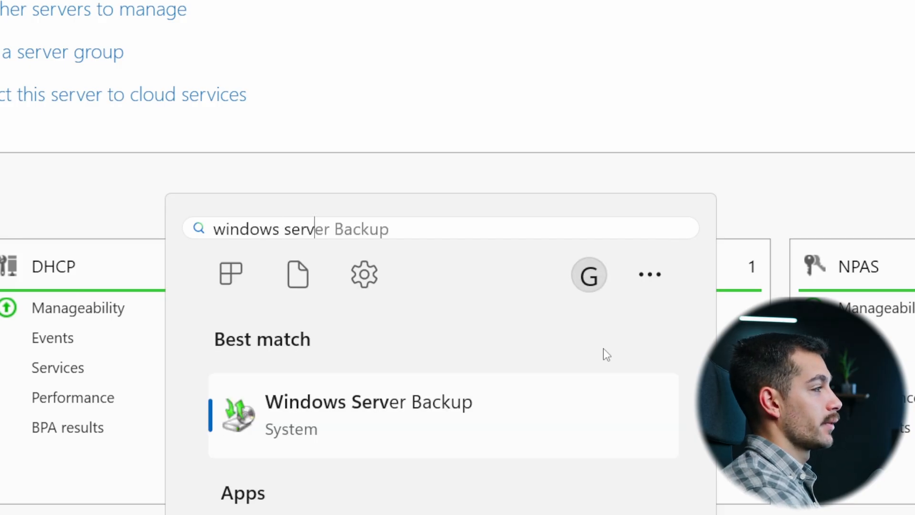
key(Return)
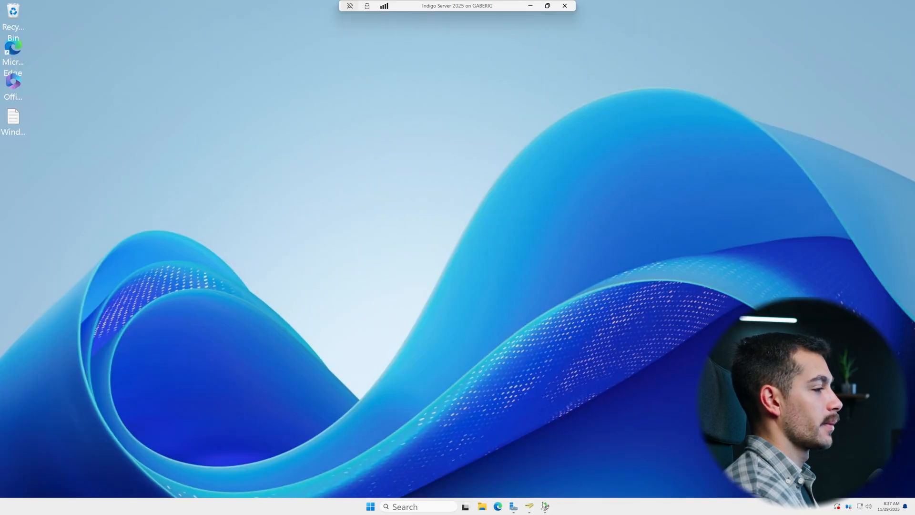
click(545, 505)
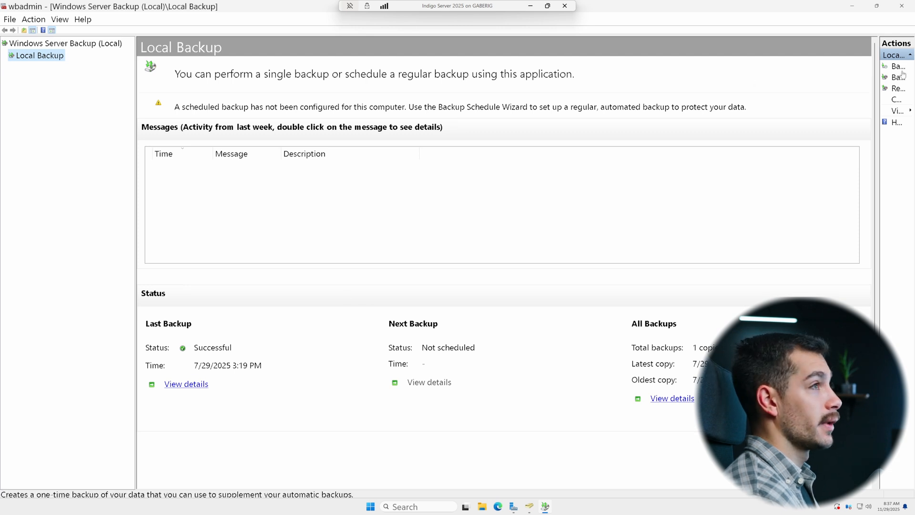
drag(880, 65, 736, 67)
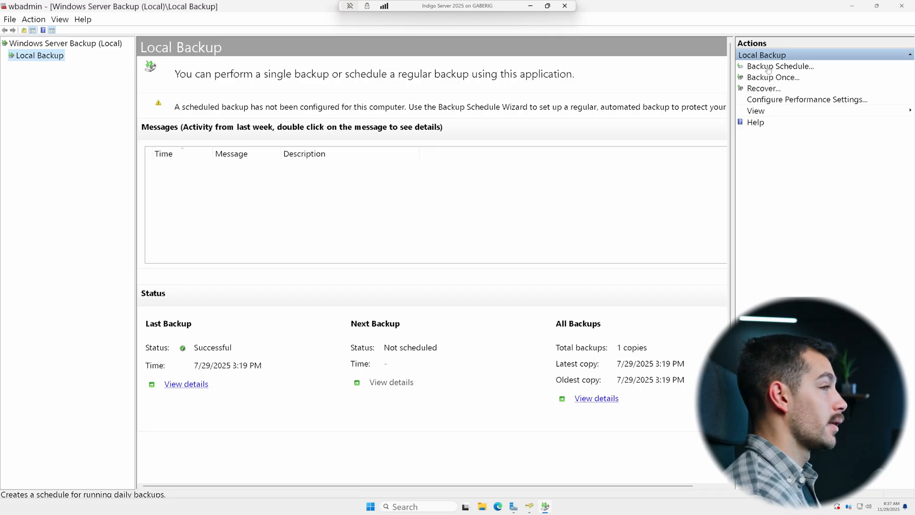
Step: Try to schedule a once-a-day full server backup at 7:00 PM to a dedicated backup hard disk
click(768, 70)
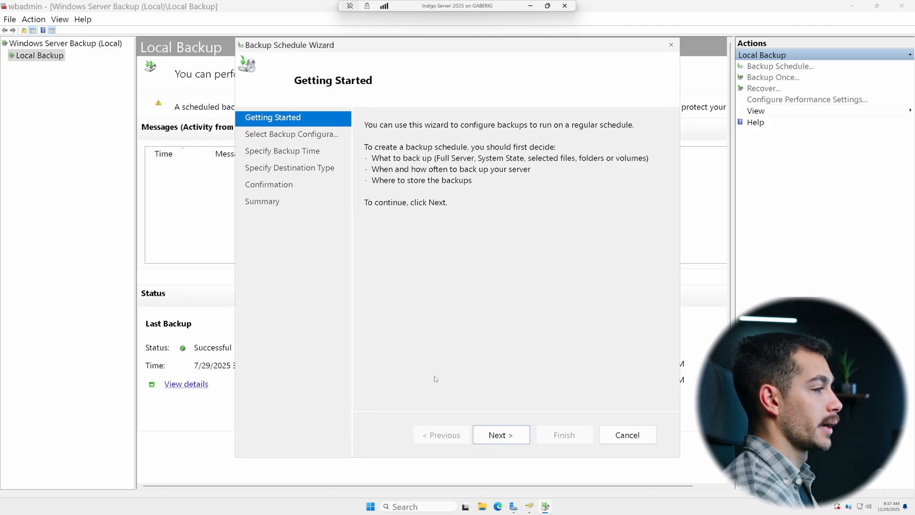
click(509, 436)
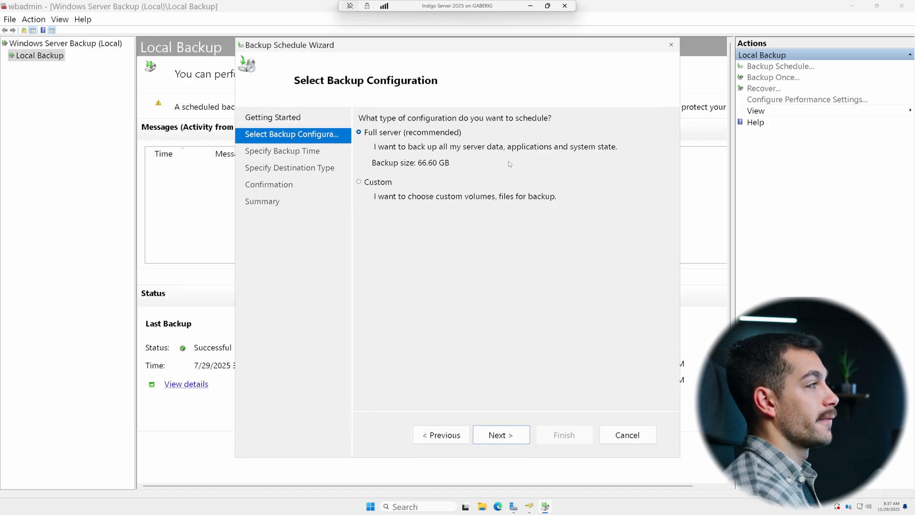
click(521, 440)
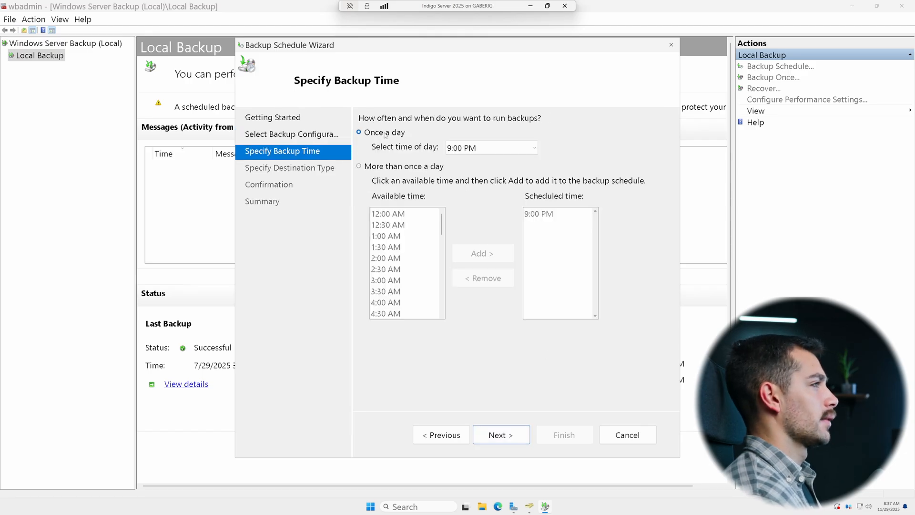
click(398, 167)
click(394, 133)
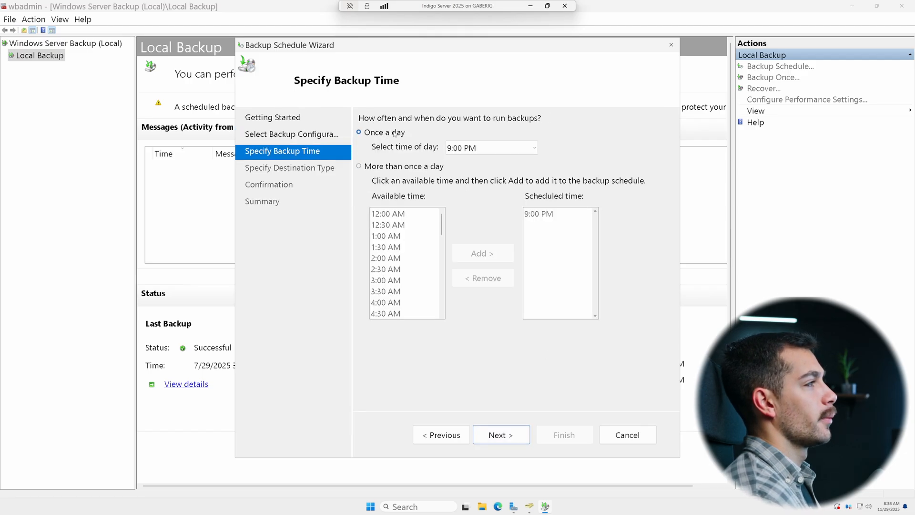
click(461, 150)
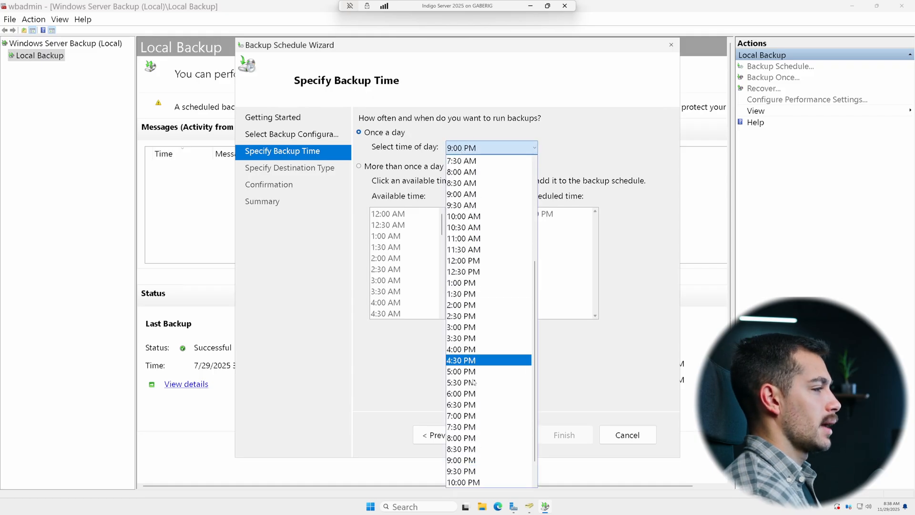
click(474, 416)
click(496, 435)
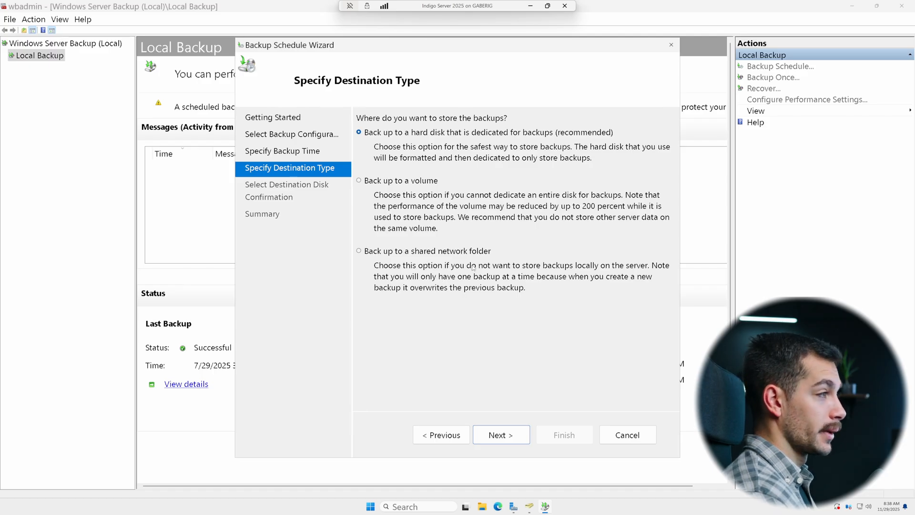
click(511, 434)
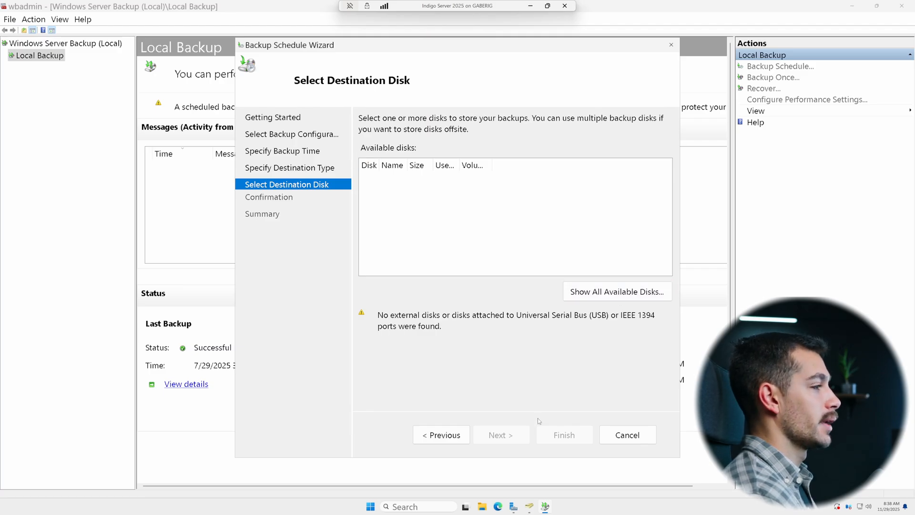
click(441, 435)
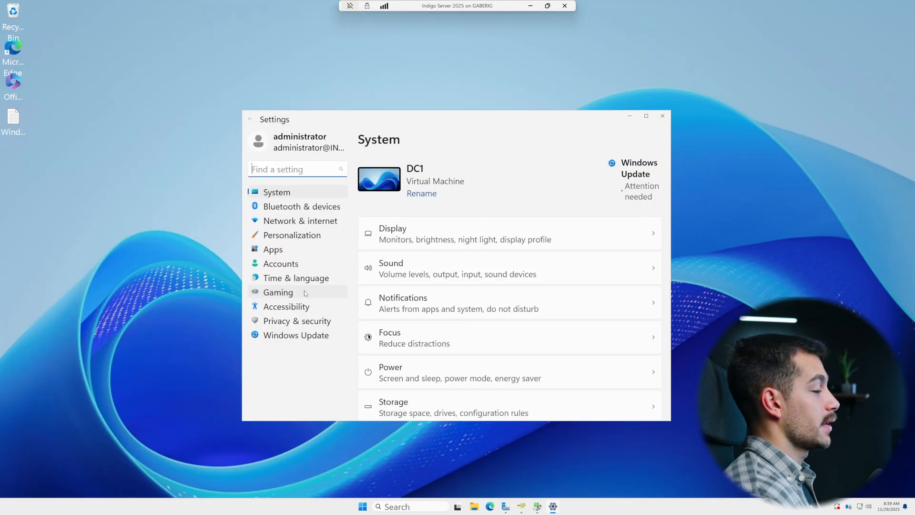
Step: Install all pending Windows updates from Windows Update, then minimize Settings
click(305, 336)
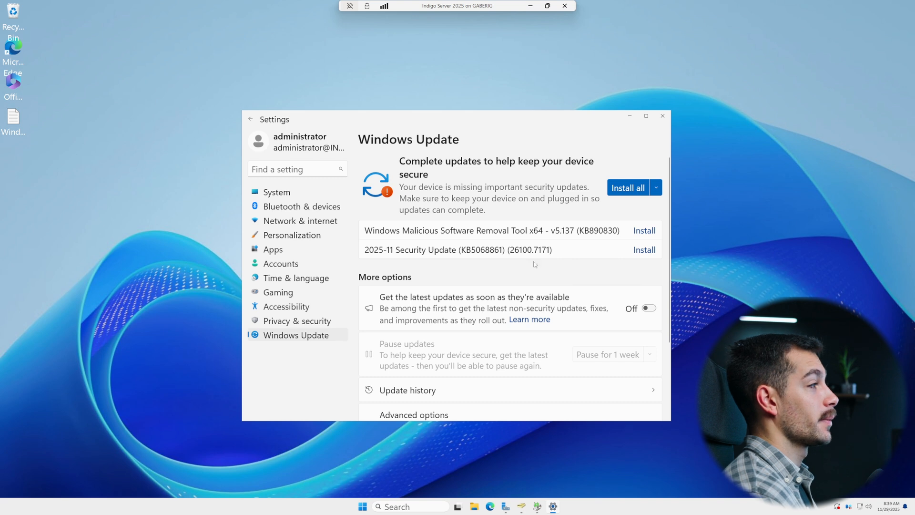
click(628, 190)
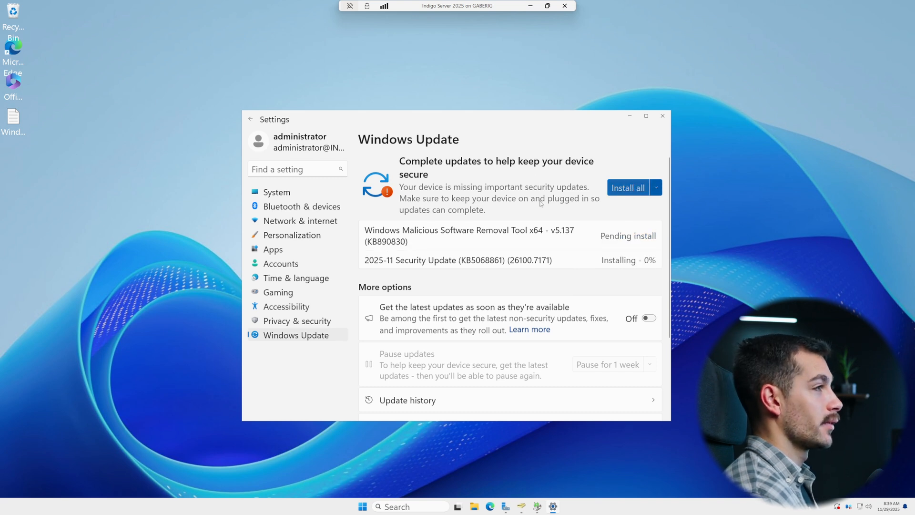
click(627, 119)
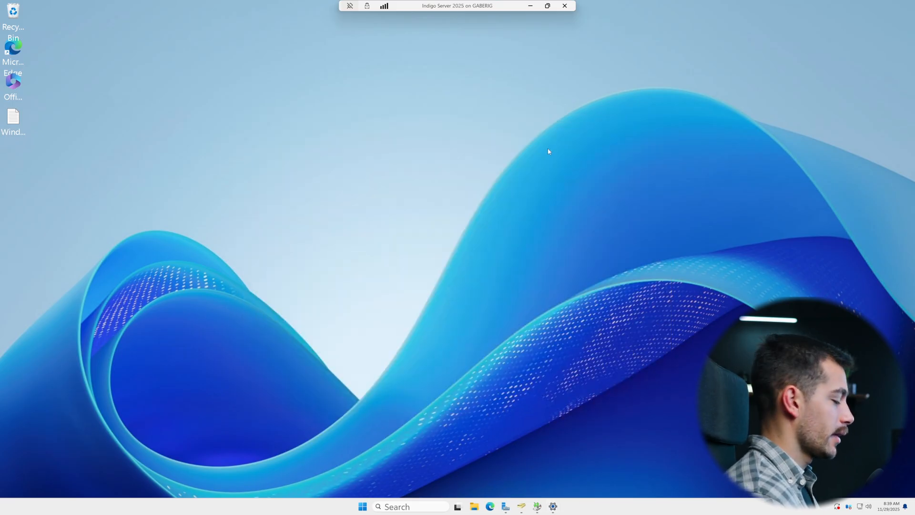
Step: Open Notepad and start a note with the server name DC1 and the start of its IP, 192.168
key(super)
text(text)
key(Return)
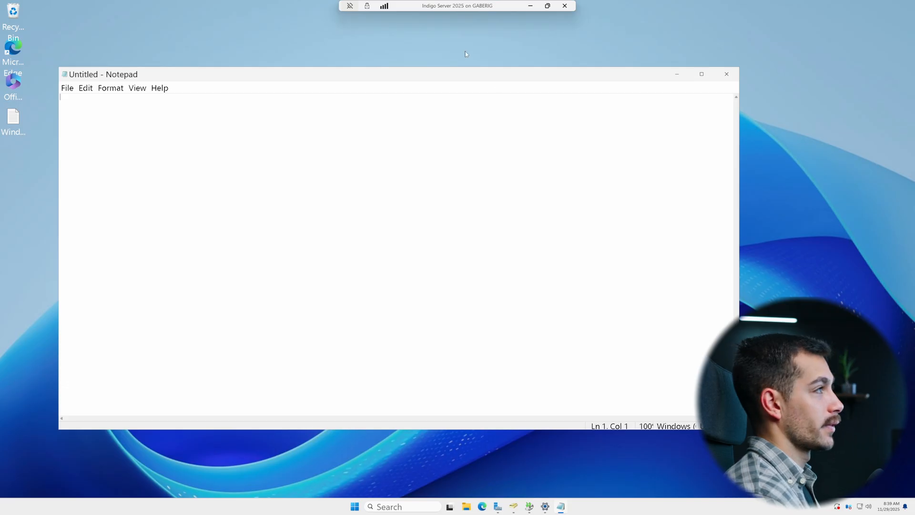
drag(465, 74, 499, 79)
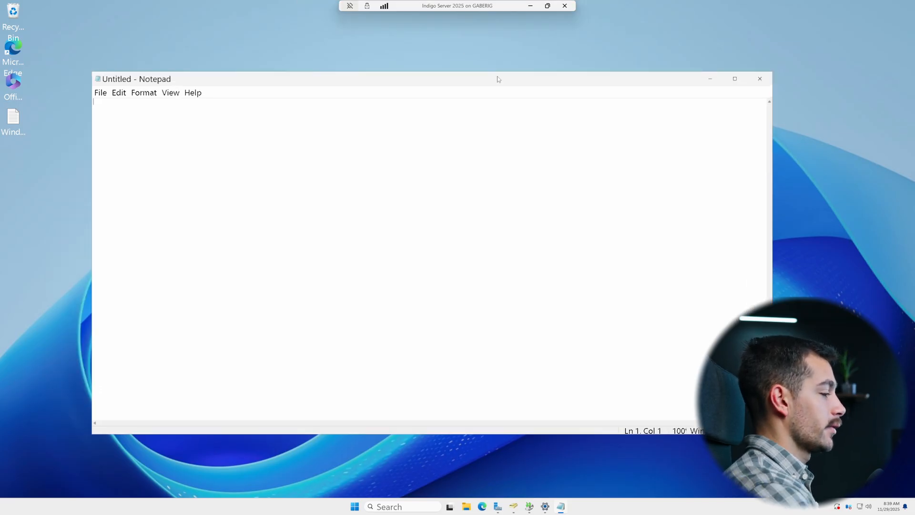
text(DC1  )
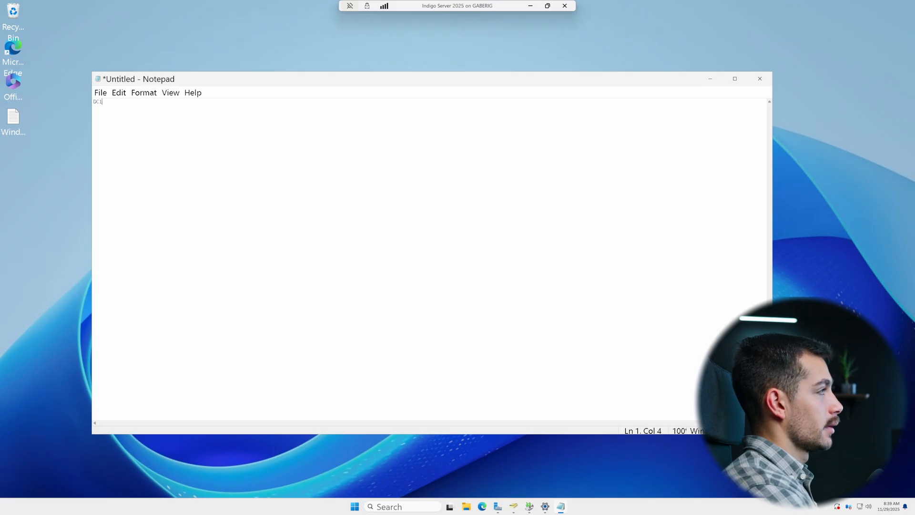
text(192.168)
Step: Open an administrator command prompt and run ipconfig /all
key(super)
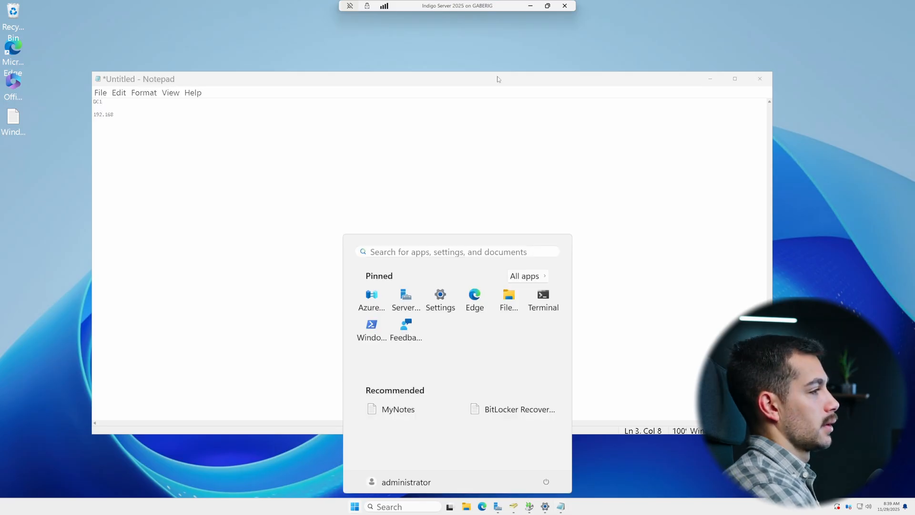
text(cmd)
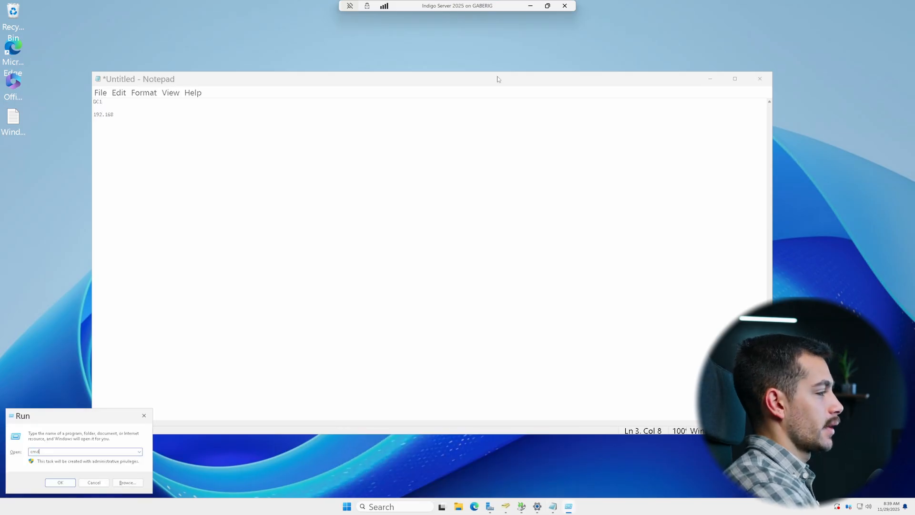
key(Return)
text(ipcon)
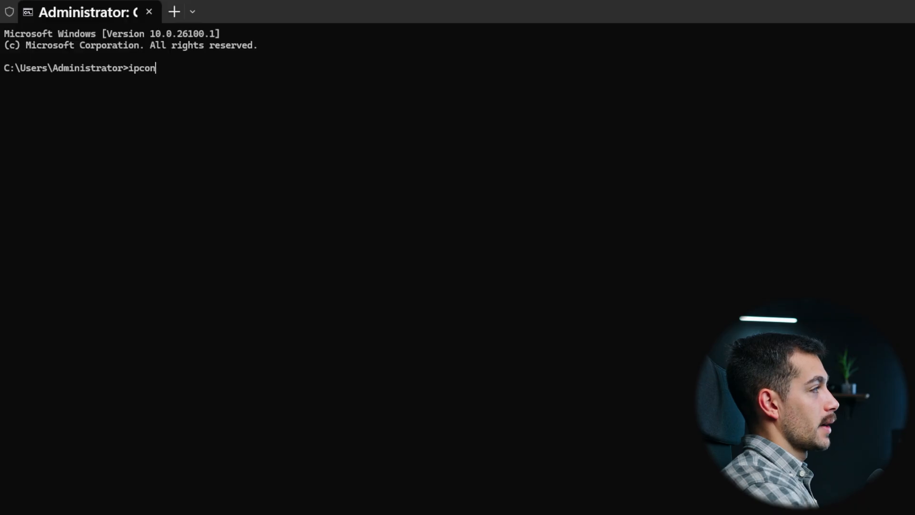
text(fig /all)
key(Return)
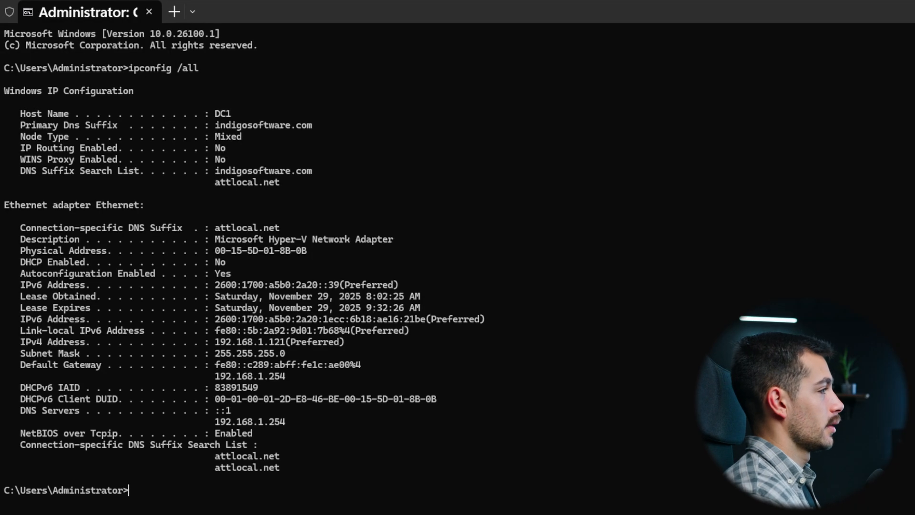
Step: Copy the Ethernet adapter details from the ipconfig output into the note, then add the Administrator account and a user's first name
drag(348, 449, 3, 214)
key(ctrl+c)
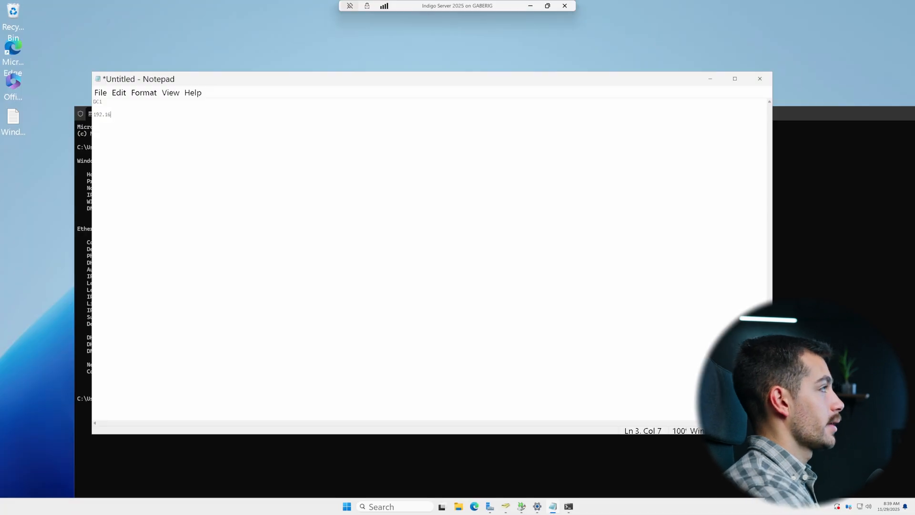
key(BackSpace)
key(BackSpace)
key(BackSpace)
key(BackSpace)
key(BackSpace)
key(BackSpace)
key(ctrl+v)
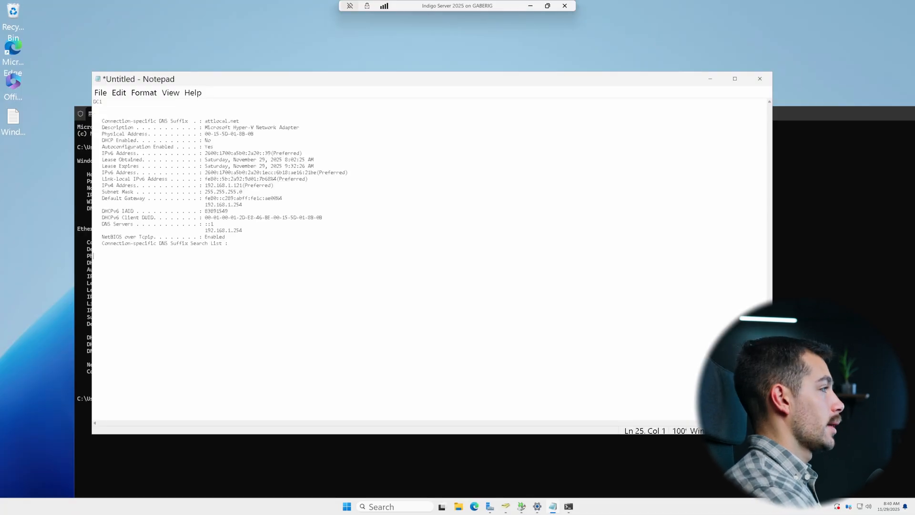
text(nist)
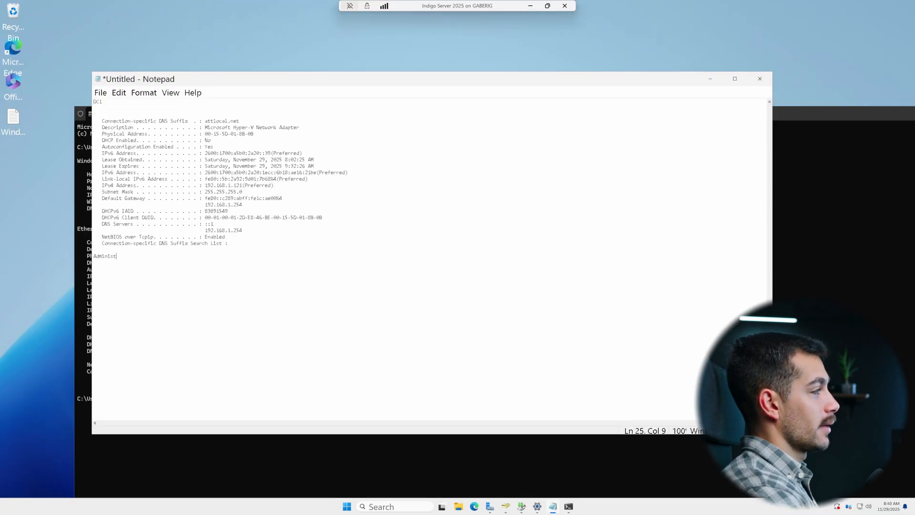
text(rator Gabri)
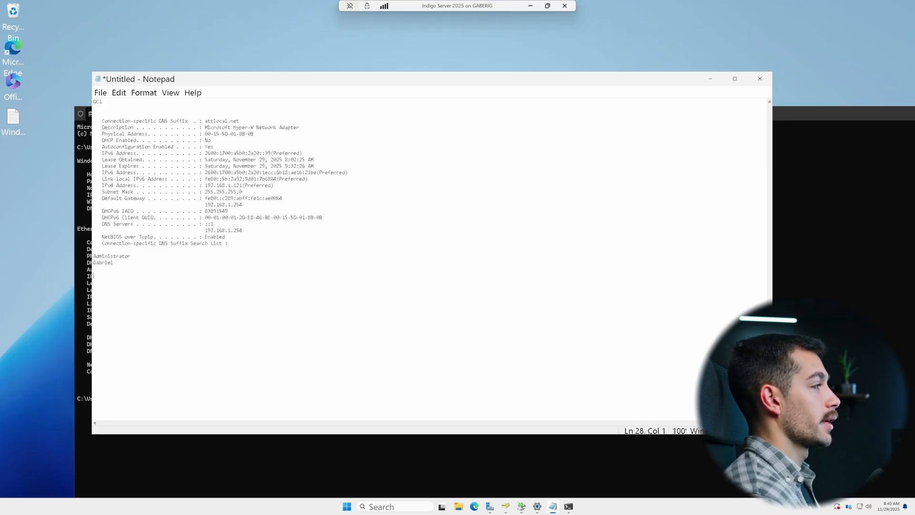